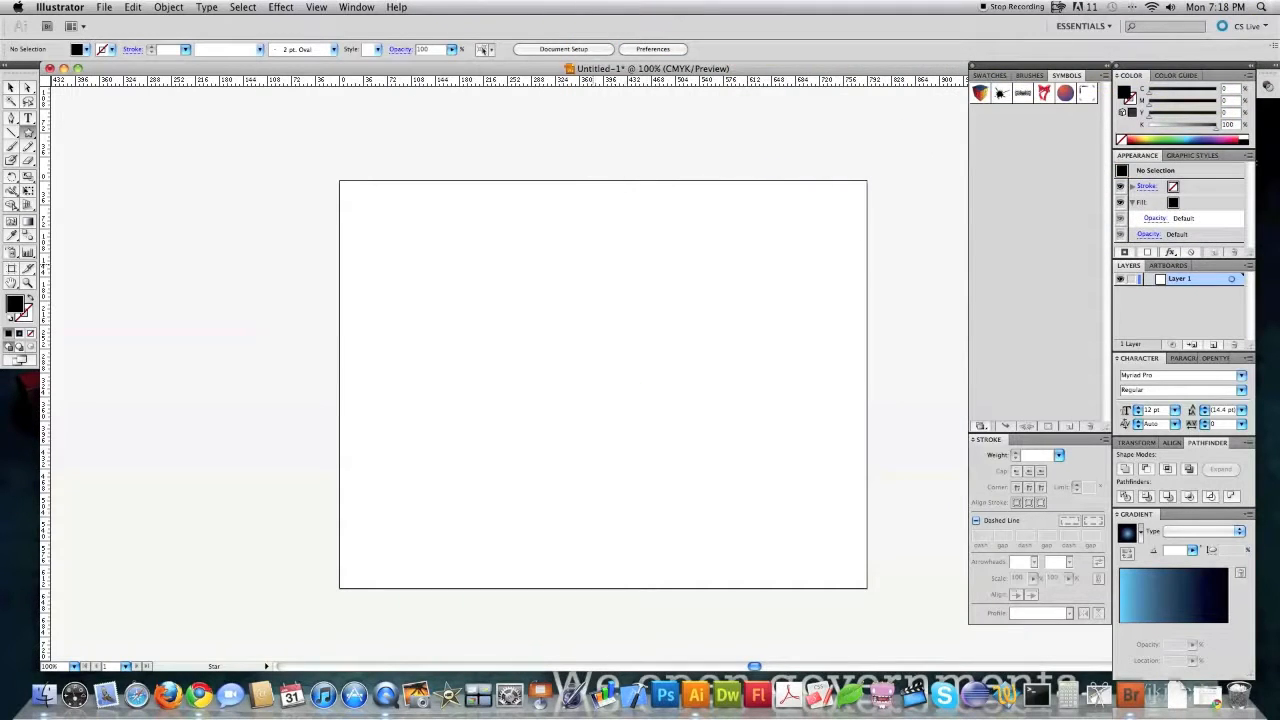
Draw a tall black rectangle about 112 by 347 px mid-artboard and add anchor points between its corners.
{"action": "left_click_drag", "start_coordinate": [28, 137], "coordinate": [55, 134]}
{"action": "mouse_move", "coordinate": [565, 267]}
{"action": "left_mouse_down"}
{"action": "mouse_move", "coordinate": [657, 429]}
{"action": "mouse_move", "coordinate": [640, 498]}
{"action": "left_mouse_up"}
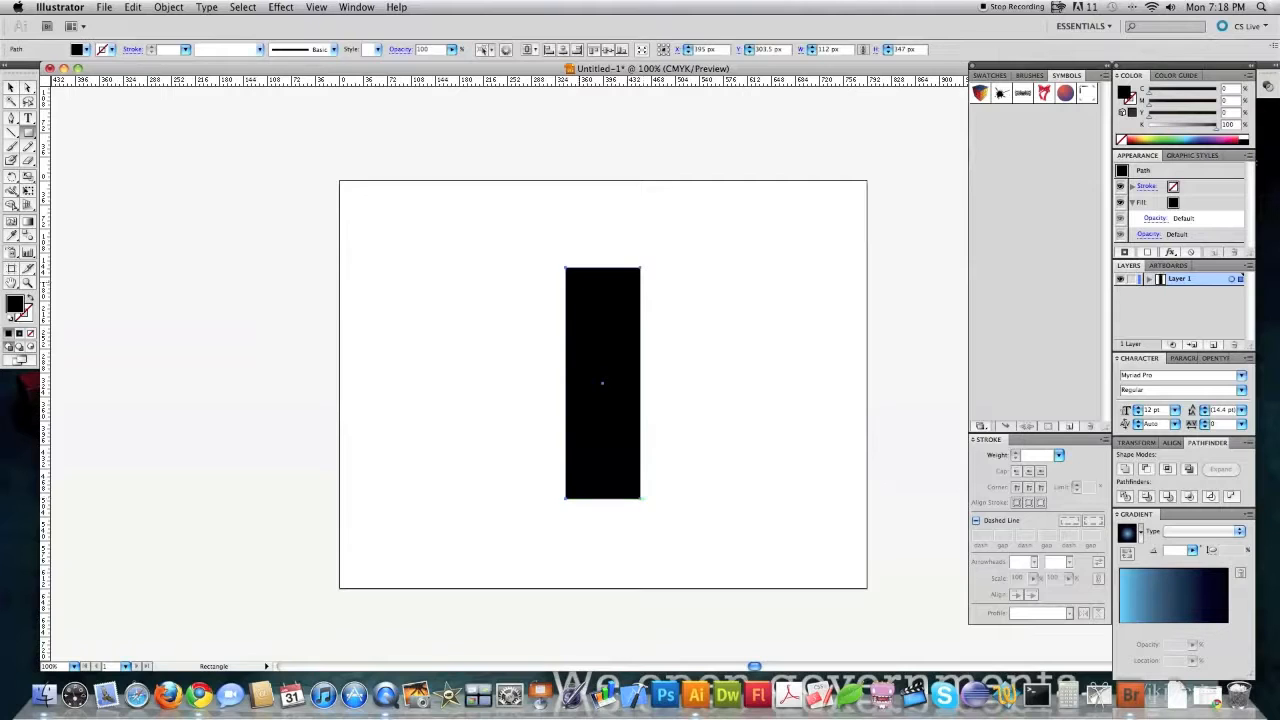
{"action": "key", "text": "v"}
{"action": "left_click", "coordinate": [172, 7]}
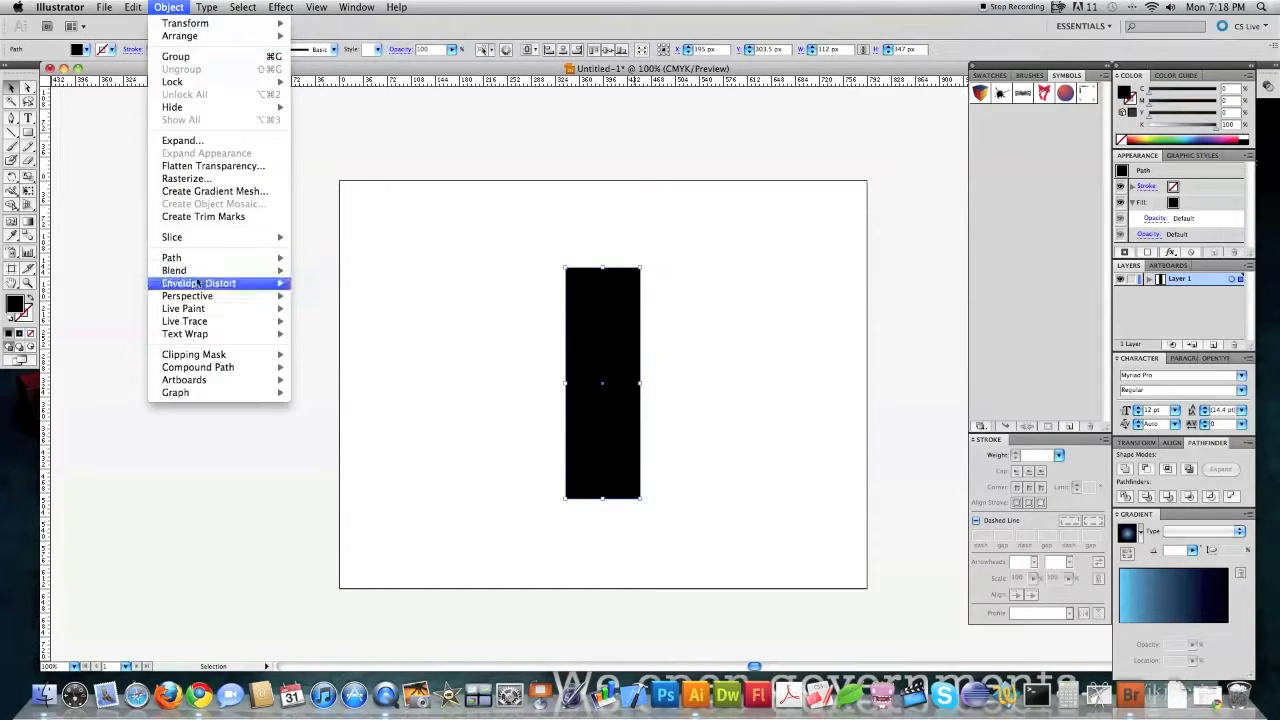
{"action": "mouse_move", "coordinate": [200, 258]}
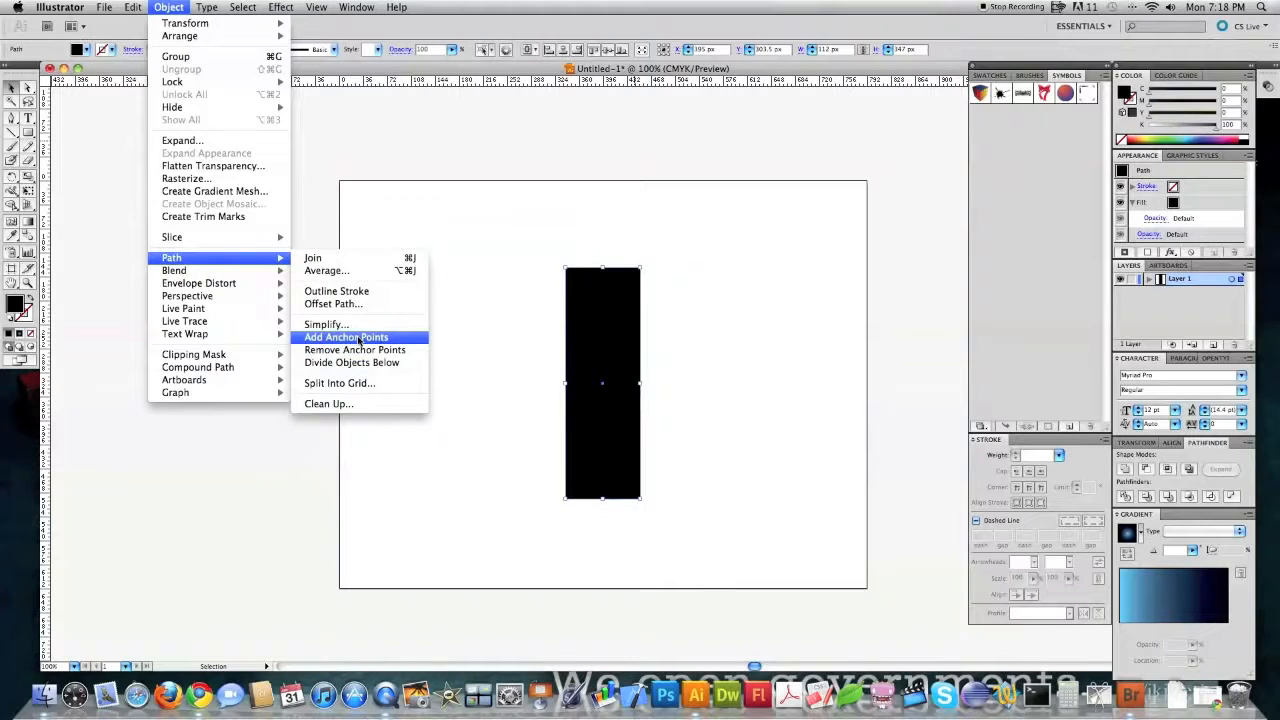
{"action": "left_click", "coordinate": [359, 338]}
Raise the rectangle's top-middle anchor point straight up past the artboard's upper edge to form a sharp tip.
{"action": "left_click", "coordinate": [29, 87]}
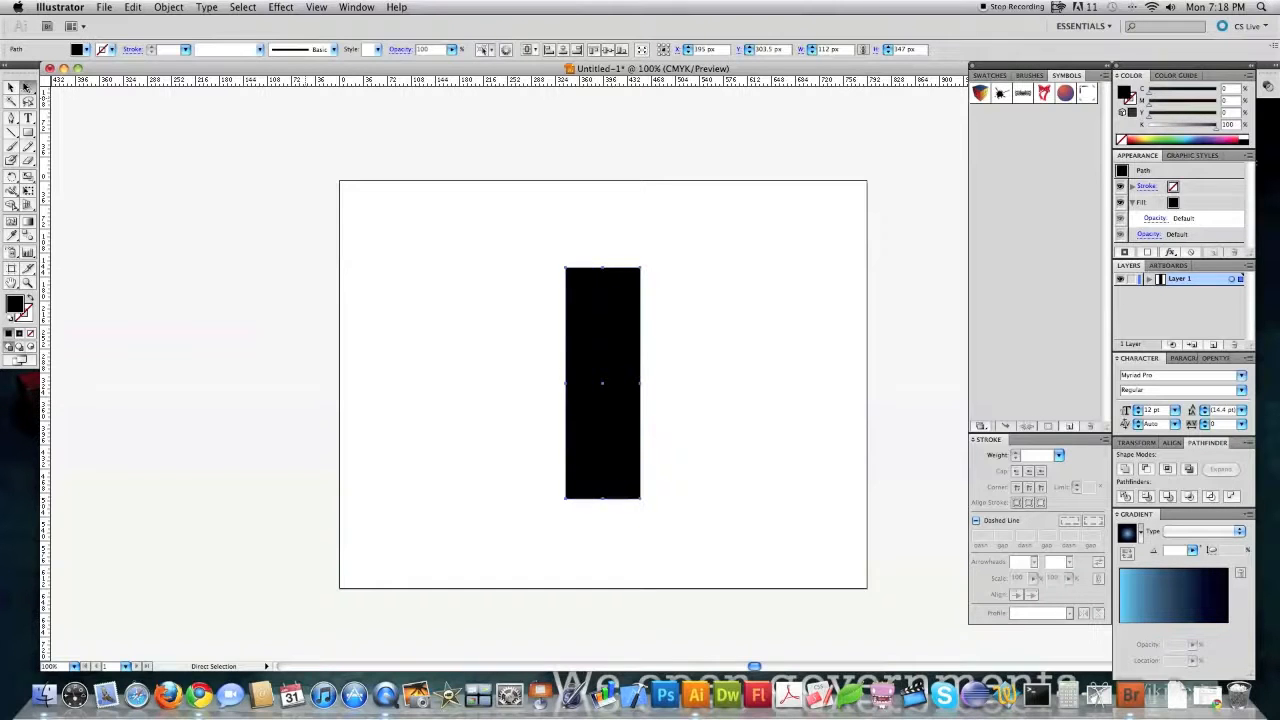
{"action": "left_click", "coordinate": [604, 268]}
{"action": "left_click_drag", "start_coordinate": [604, 270], "coordinate": [603, 172]}
{"action": "left_click", "coordinate": [497, 380]}
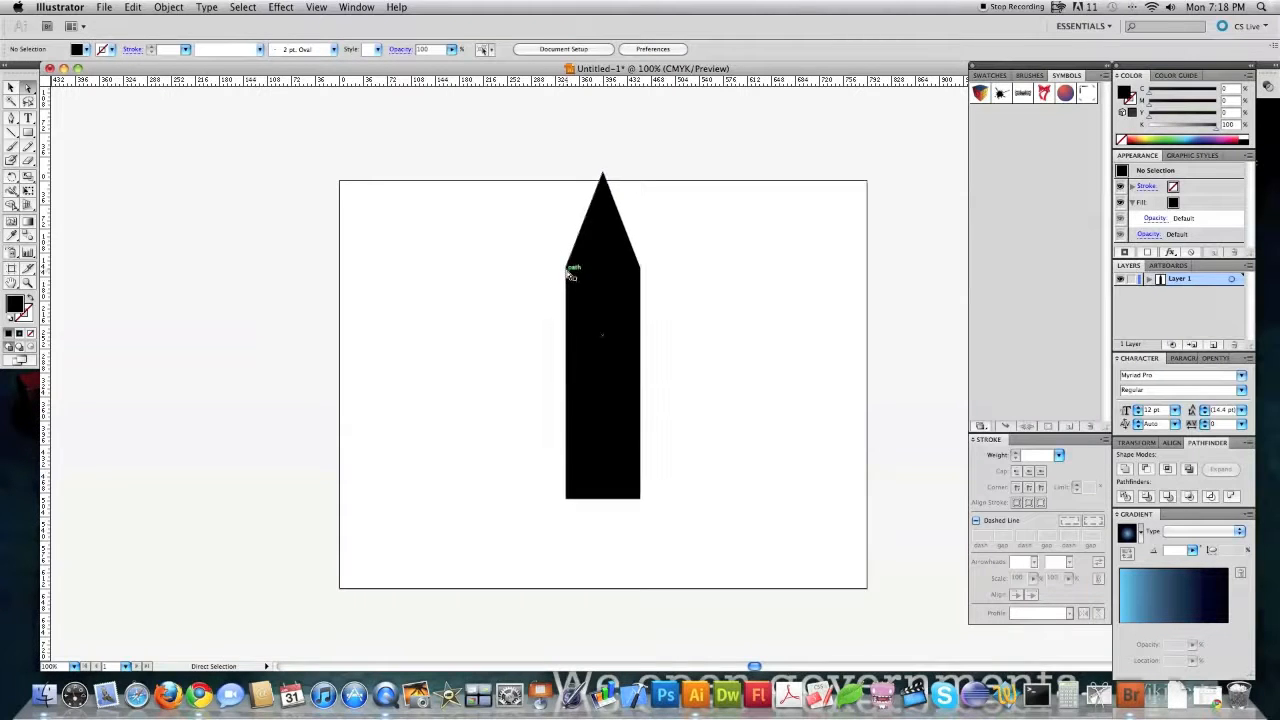
{"action": "left_click", "coordinate": [11, 119]}
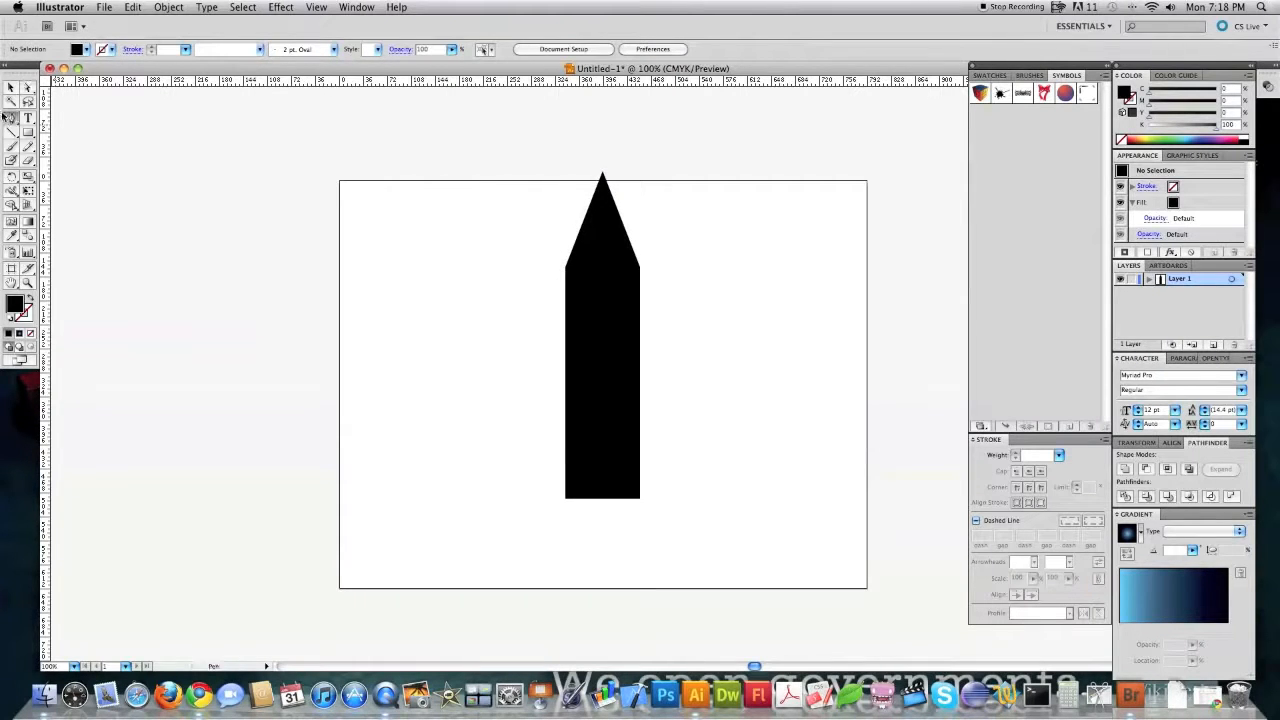
{"action": "left_click_drag", "start_coordinate": [11, 119], "coordinate": [70, 148]}
{"action": "left_click", "coordinate": [566, 268]}
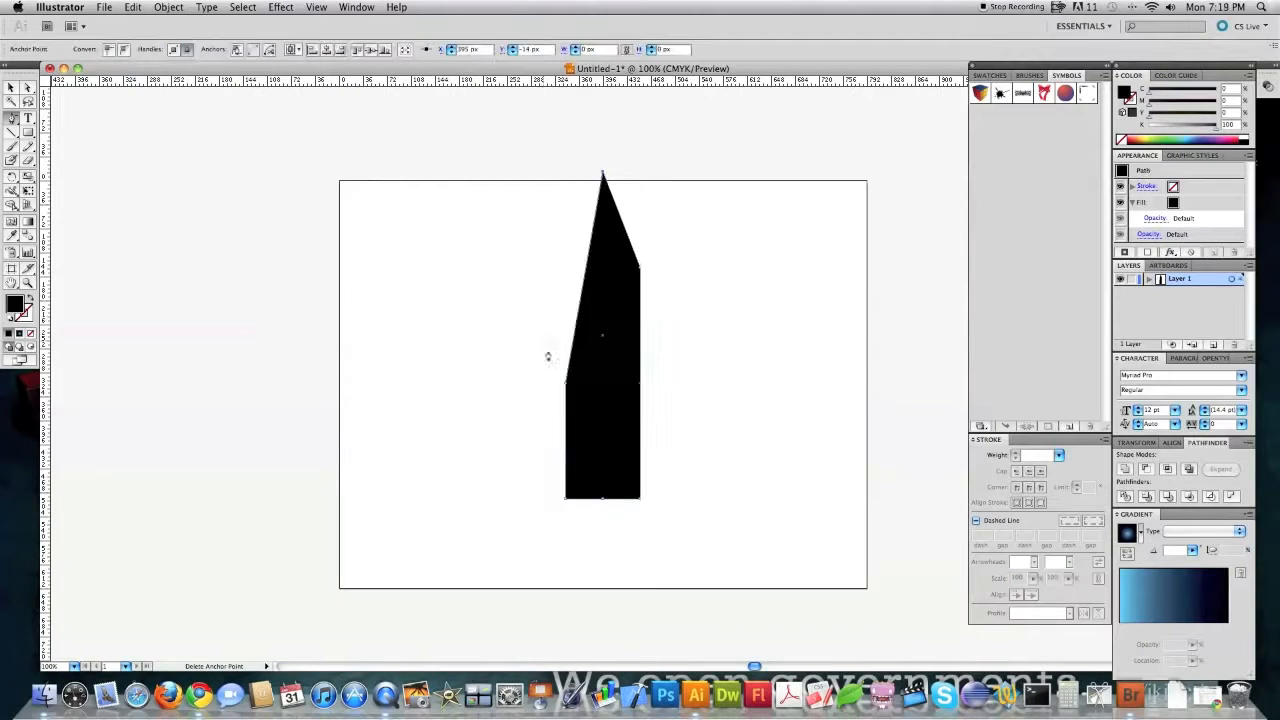
{"action": "left_click", "coordinate": [565, 385]}
{"action": "left_click", "coordinate": [563, 498]}
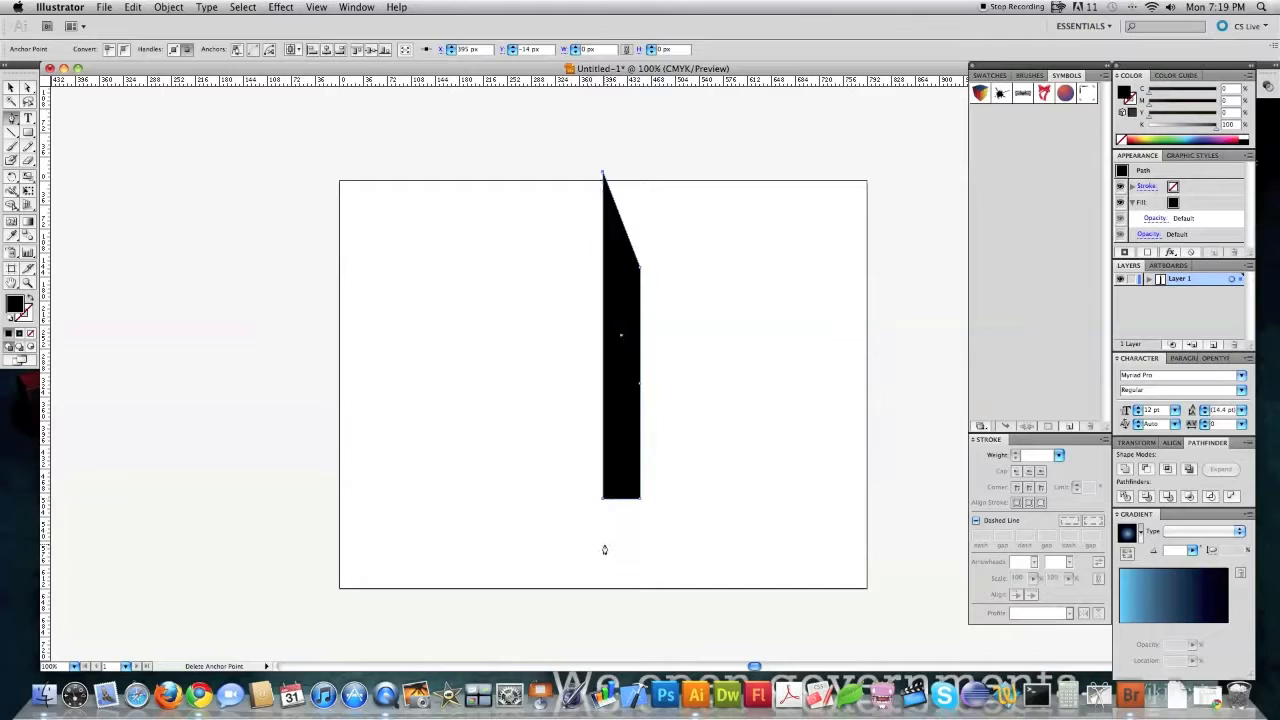
{"action": "key", "text": "super+z"}
{"action": "key", "text": "super+z"}
{"action": "key", "text": "super+z"}
Duplicate the pointed bar horizontally to the artboard's left side, at about X 100 px.
{"action": "key", "text": "a"}
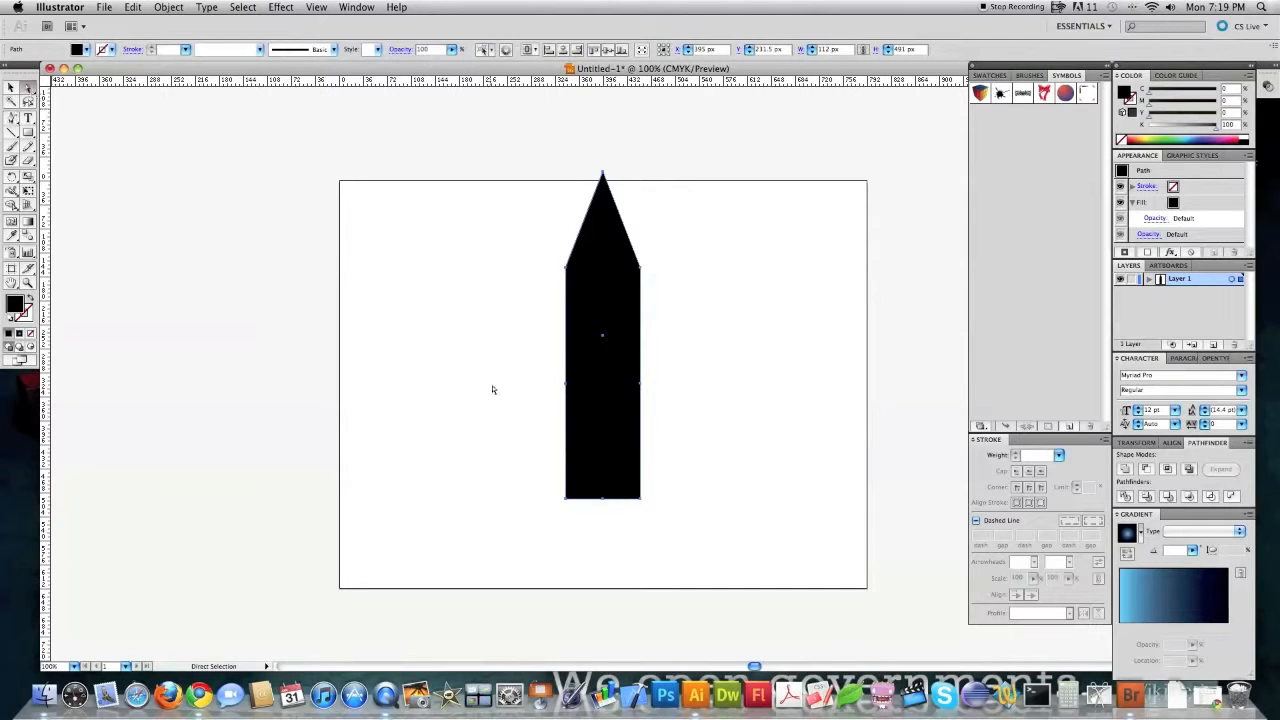
{"action": "left_click", "coordinate": [535, 514]}
{"action": "left_click", "coordinate": [620, 343]}
{"action": "left_click_drag", "start_coordinate": [620, 343], "coordinate": [423, 343]}
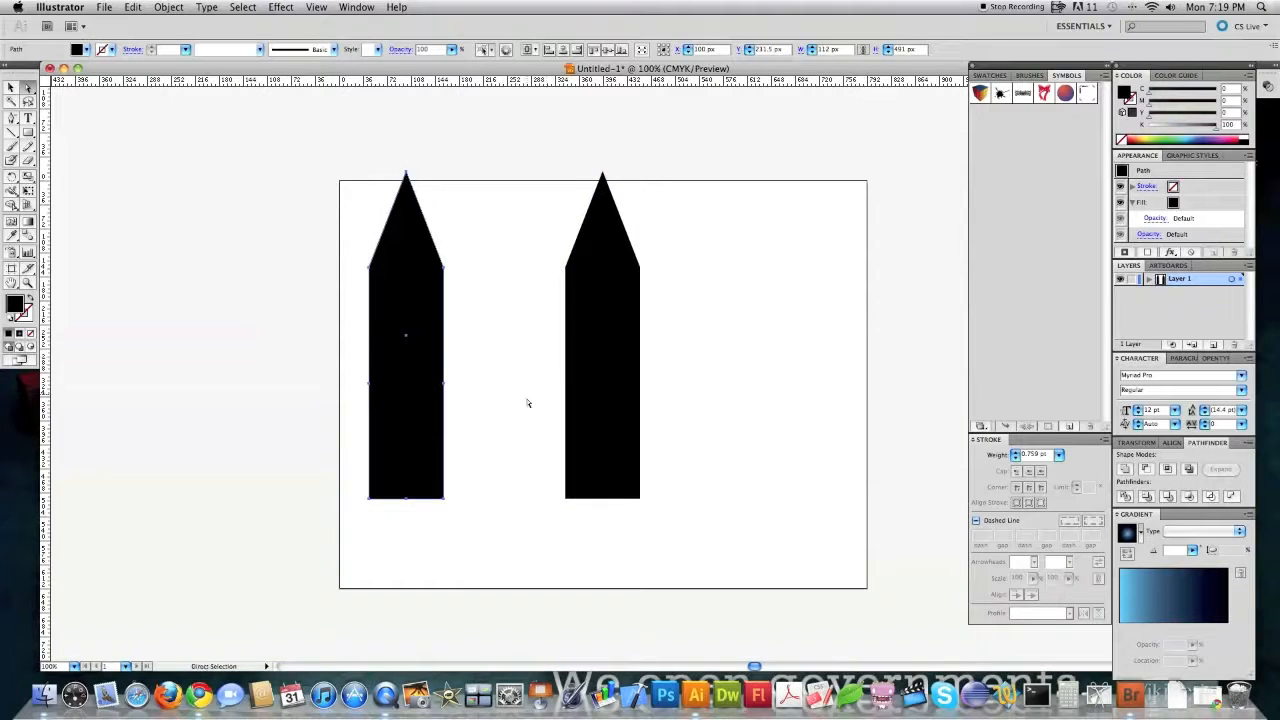
{"action": "left_click", "coordinate": [384, 164]}
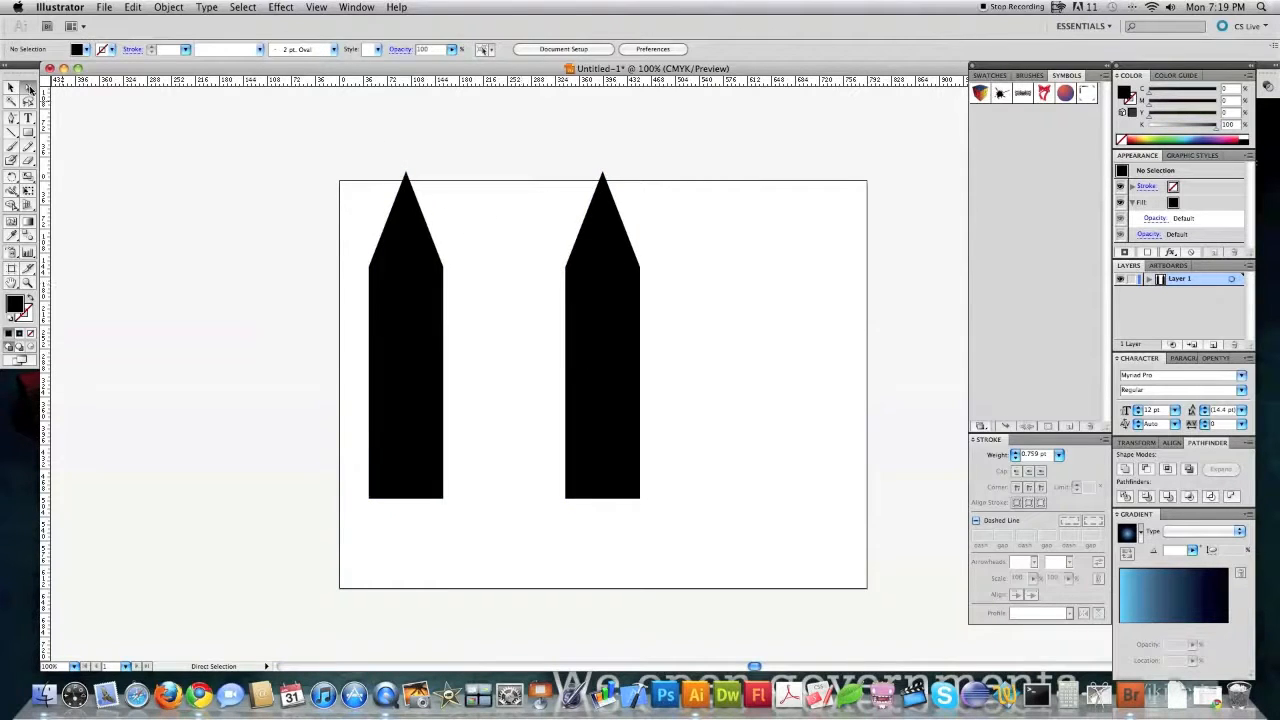
Delete the left-side anchor points of the original pointed bar and close the remaining right half with a straight edge.
{"action": "left_click_drag", "start_coordinate": [538, 245], "coordinate": [581, 532]}
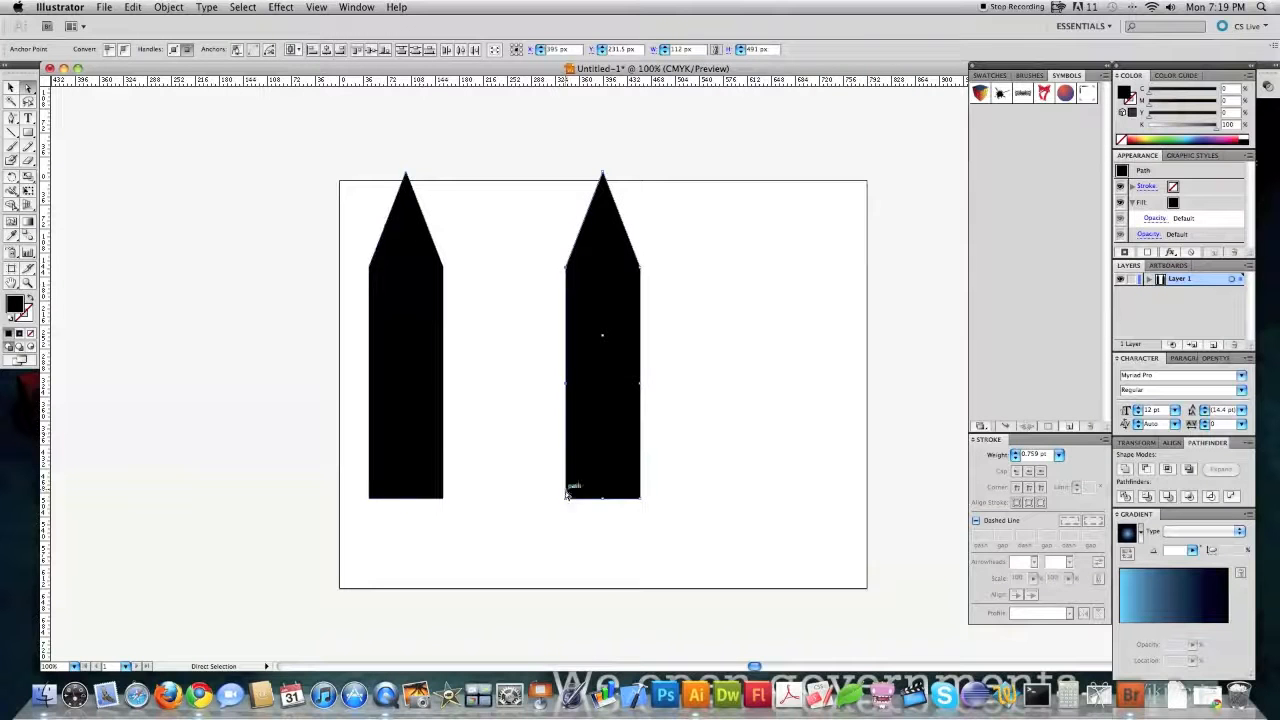
{"action": "key", "text": "Delete"}
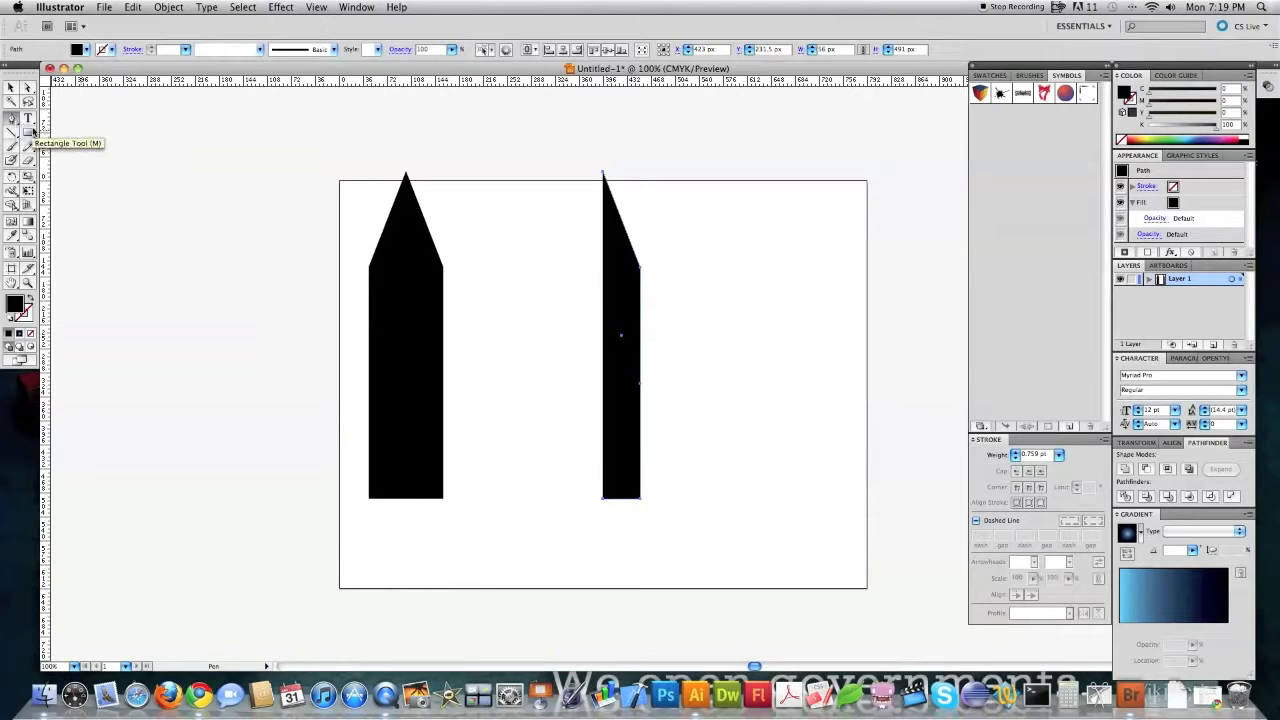
{"action": "left_click", "coordinate": [603, 172]}
{"action": "left_click", "coordinate": [603, 500]}
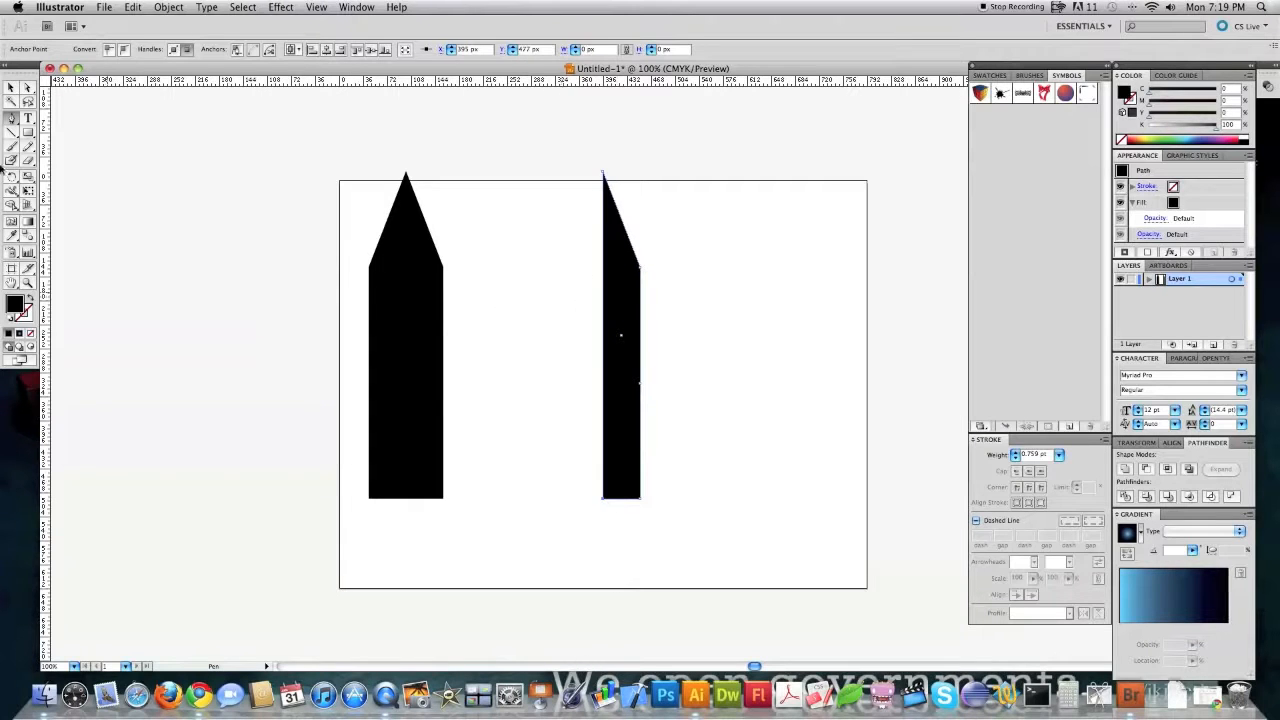
Lower the bottom-middle anchor of the left bar to form a second tip, making the bar about 615 px tall.
{"action": "left_click", "coordinate": [28, 87]}
{"action": "left_click", "coordinate": [408, 494]}
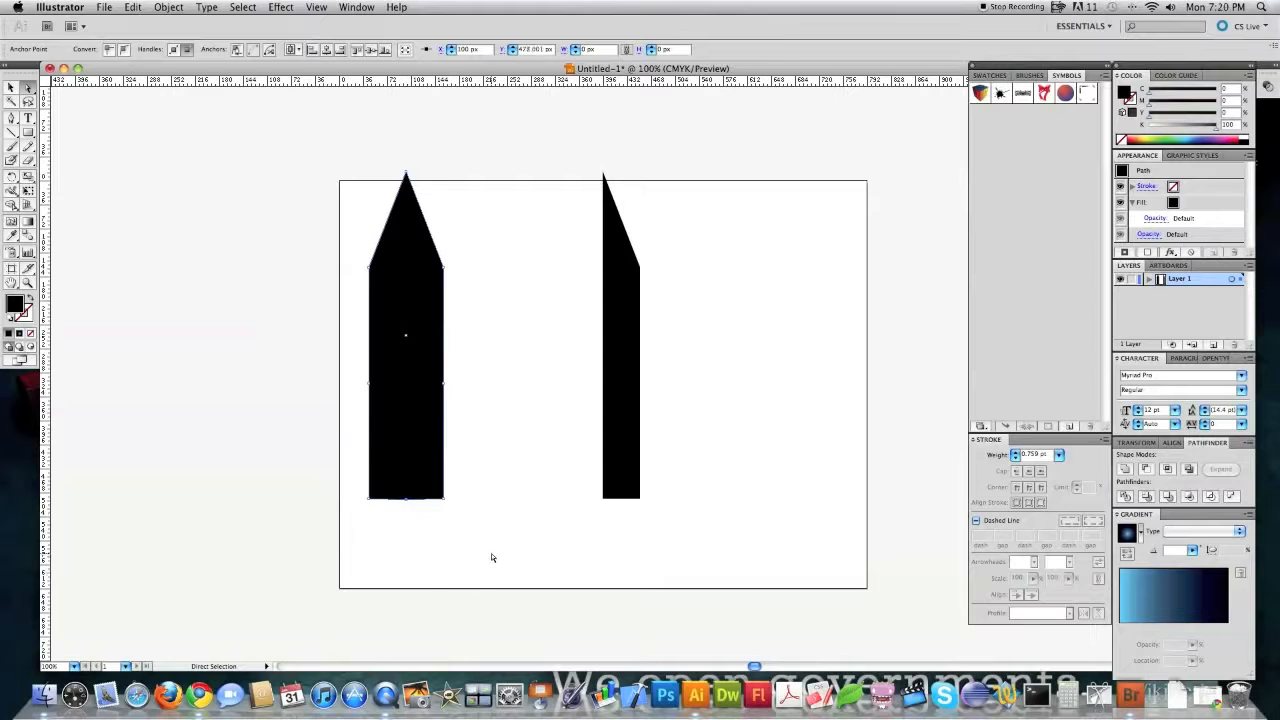
{"action": "key", "text": "Down"}
{"action": "key", "text": "Down"}
{"action": "key", "text": "Down"}
{"action": "key", "text": "Down"}
{"action": "key", "text": "Down"}
{"action": "key", "text": "Down"}
{"action": "key", "text": "Down"}
{"action": "key", "text": "Down"}
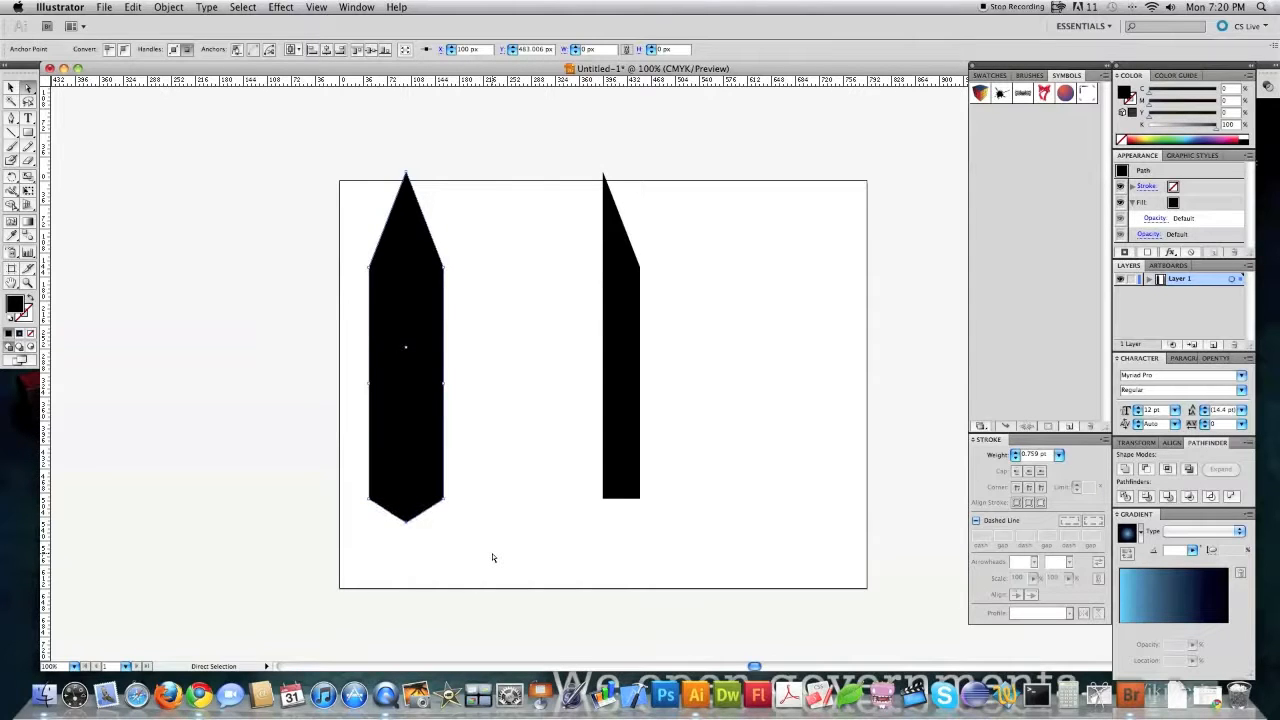
{"action": "key", "text": "Down"}
{"action": "key", "text": "Down"}
{"action": "key", "text": "Down"}
{"action": "key", "text": "Down"}
{"action": "key", "text": "Down"}
{"action": "key", "text": "Down"}
{"action": "key", "text": "Down"}
{"action": "key", "text": "Down"}
{"action": "key", "text": "Down"}
{"action": "key", "text": "Down"}
{"action": "key", "text": "Down"}
{"action": "key", "text": "Down"}
{"action": "key", "text": "Down"}
{"action": "key", "text": "Down"}
{"action": "key", "text": "Down"}
{"action": "key", "text": "Down"}
{"action": "key", "text": "Down"}
{"action": "key", "text": "Down"}
{"action": "key", "text": "Down"}
{"action": "key", "text": "Down"}
{"action": "key", "text": "Down"}
{"action": "key", "text": "Down"}
{"action": "key", "text": "Down"}
{"action": "key", "text": "Down"}
{"action": "key", "text": "Down"}
{"action": "key", "text": "Down"}
{"action": "key", "text": "Down"}
{"action": "key", "text": "Down"}
{"action": "key", "text": "Down"}
{"action": "key", "text": "Down"}
{"action": "key", "text": "Down"}
{"action": "key", "text": "Down"}
{"action": "key", "text": "Down"}
{"action": "key", "text": "Down"}
{"action": "key", "text": "Down"}
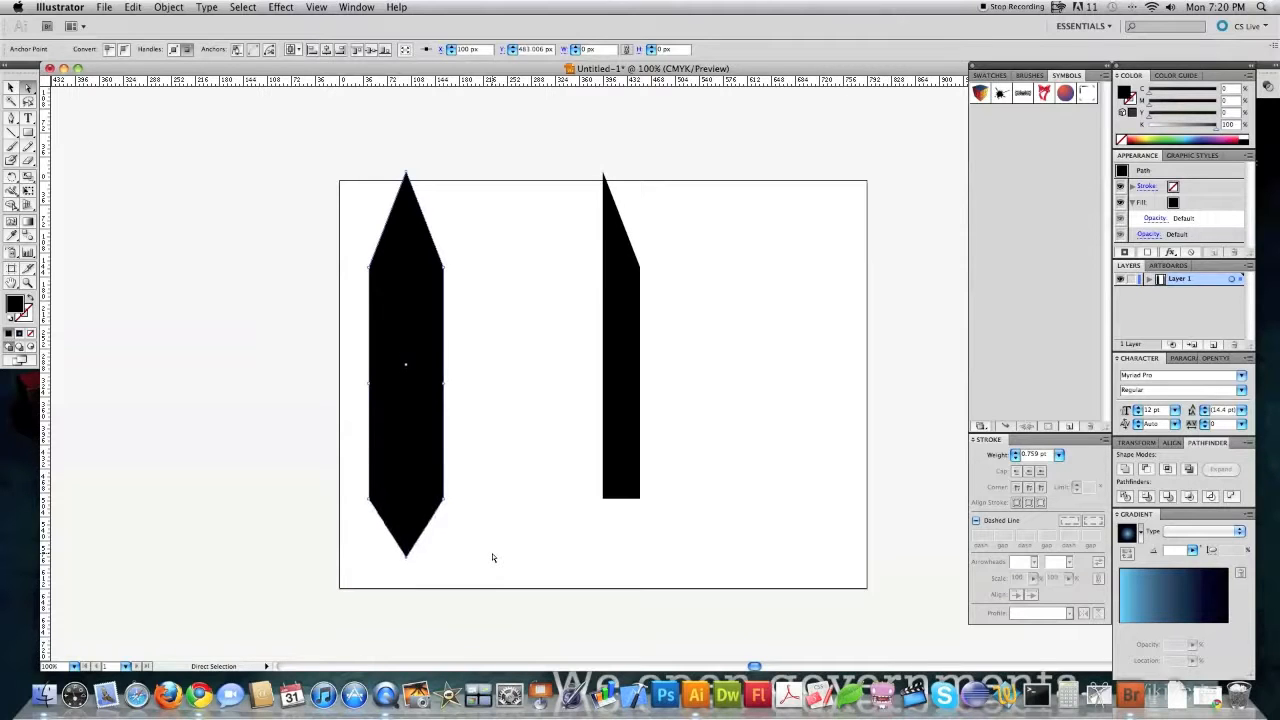
{"action": "key", "text": "Down"}
{"action": "key", "text": "Down"}
{"action": "key", "text": "Down"}
{"action": "key", "text": "Down"}
{"action": "key", "text": "Down"}
{"action": "key", "text": "Down"}
{"action": "key", "text": "Down"}
{"action": "key", "text": "Down"}
{"action": "key", "text": "Down"}
{"action": "key", "text": "Down"}
{"action": "key", "text": "Down"}
{"action": "key", "text": "Down"}
{"action": "key", "text": "Down"}
{"action": "key", "text": "Down"}
{"action": "key", "text": "Down"}
{"action": "key", "text": "Down"}
{"action": "key", "text": "Down"}
{"action": "key", "text": "Down"}
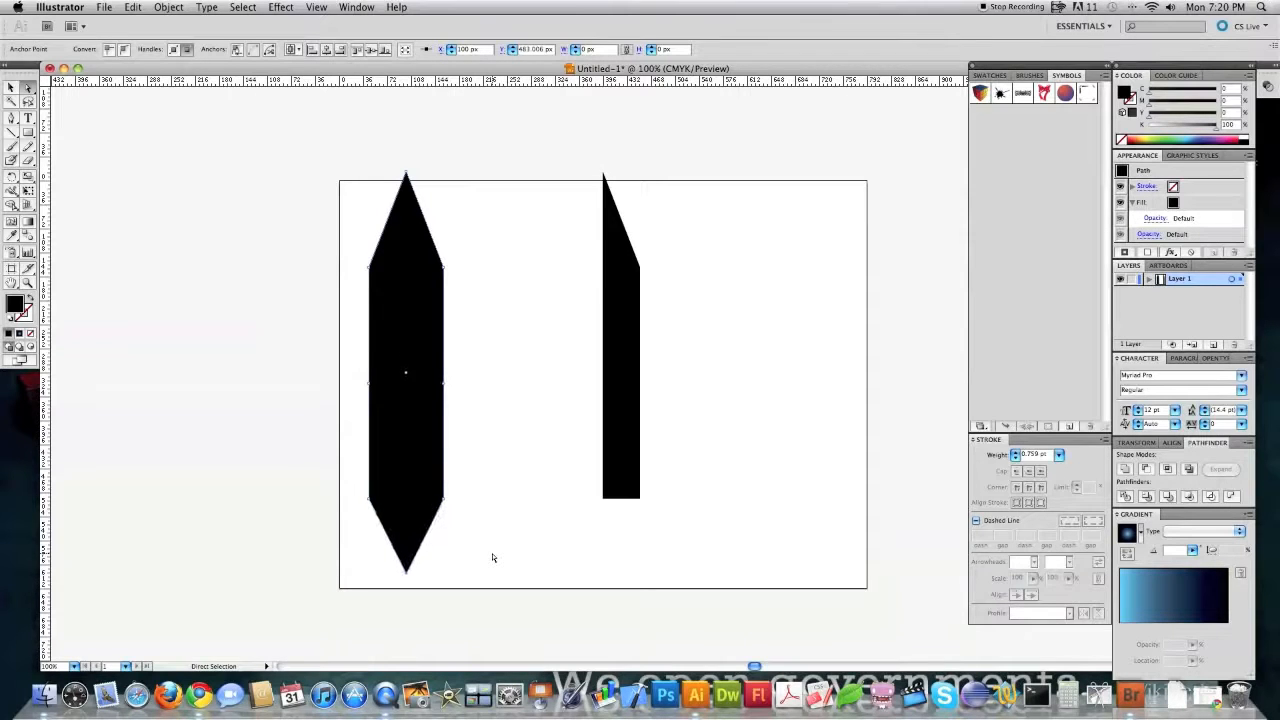
{"action": "key", "text": "Down"}
{"action": "key", "text": "Down"}
{"action": "left_click", "coordinate": [574, 457]}
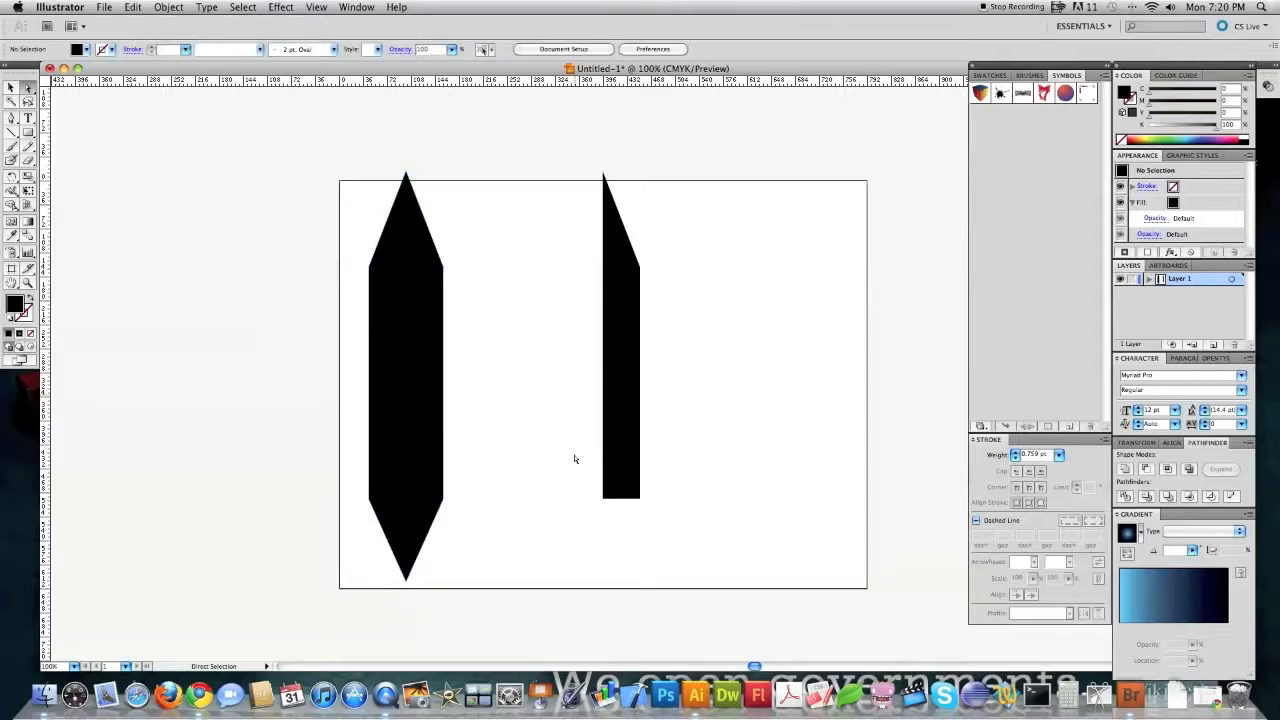
Pull the half bar's right edge inward to narrow it into a thin pointed trunk.
{"action": "left_click", "coordinate": [629, 359]}
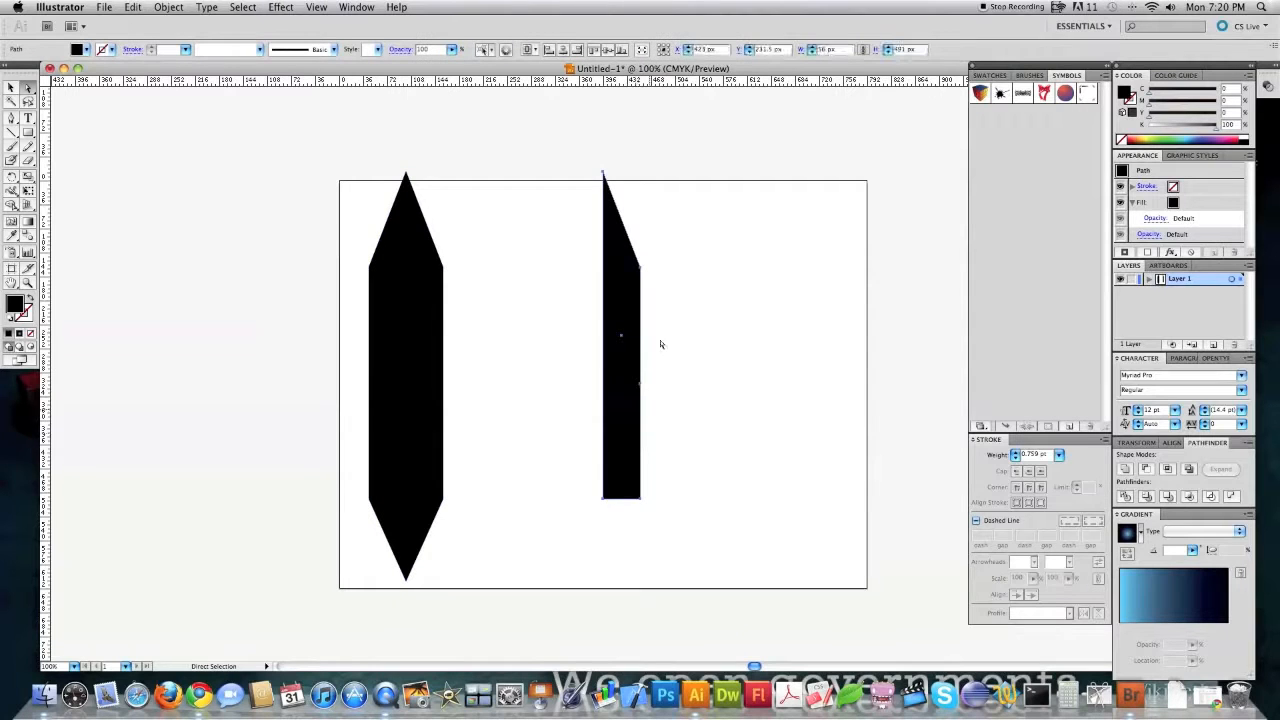
{"action": "left_click", "coordinate": [641, 388]}
{"action": "left_click_drag", "start_coordinate": [641, 388], "coordinate": [608, 388]}
{"action": "key", "text": "v"}
Duplicate the double-pointed bar, scale the copy to about 16 by 88 px, and rotate it diagonally clockwise.
{"action": "left_click", "coordinate": [425, 372]}
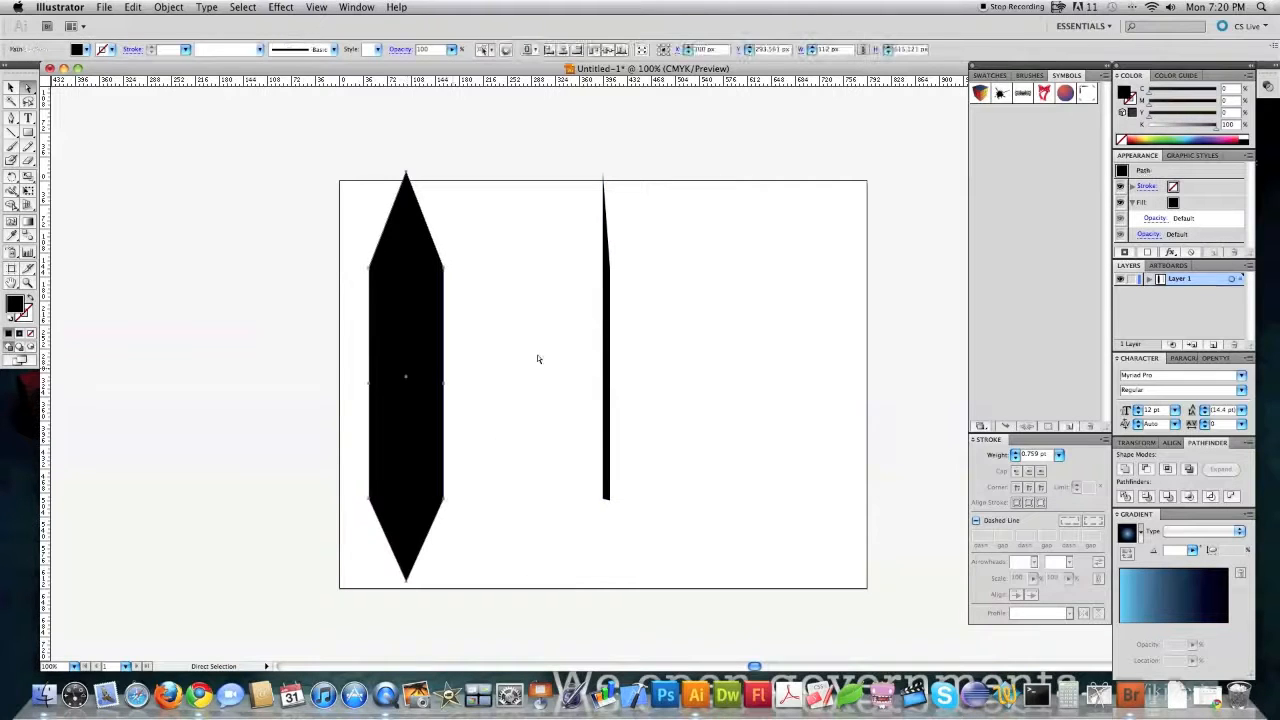
{"action": "key", "text": "super+v"}
{"action": "left_click_drag", "start_coordinate": [686, 172], "coordinate": [622, 516]}
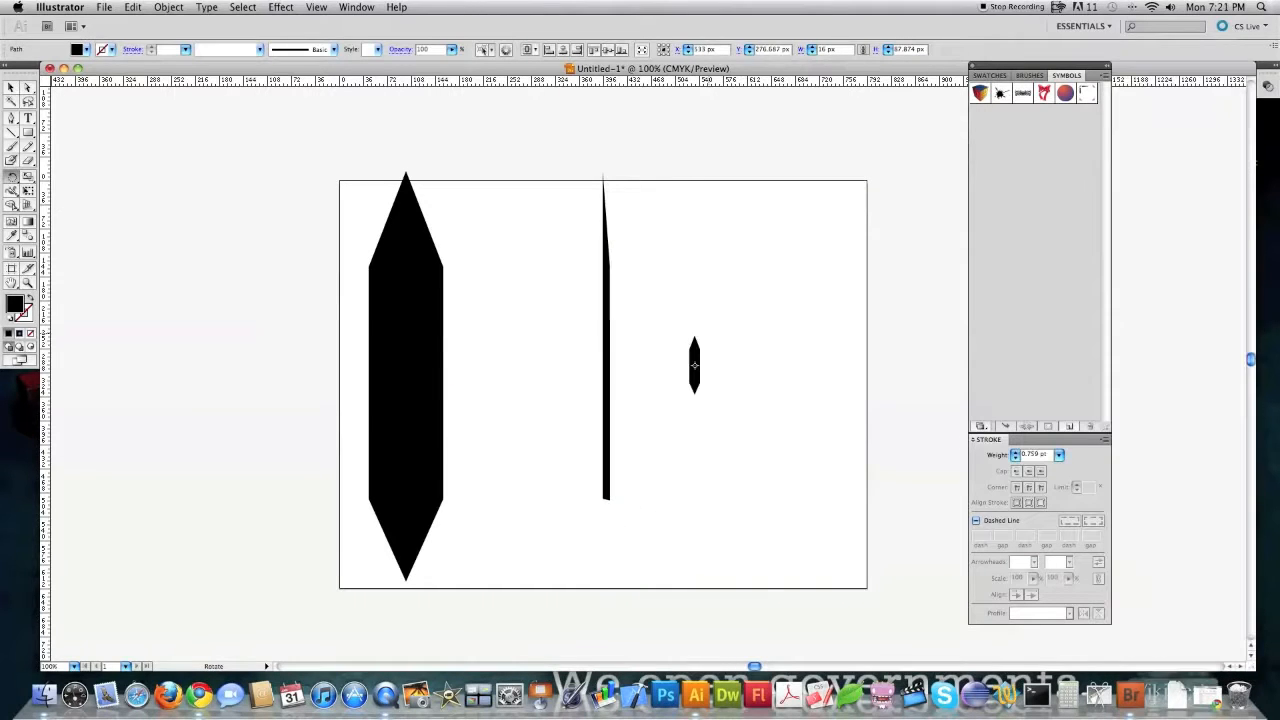
{"action": "left_click_drag", "start_coordinate": [695, 337], "coordinate": [727, 352]}
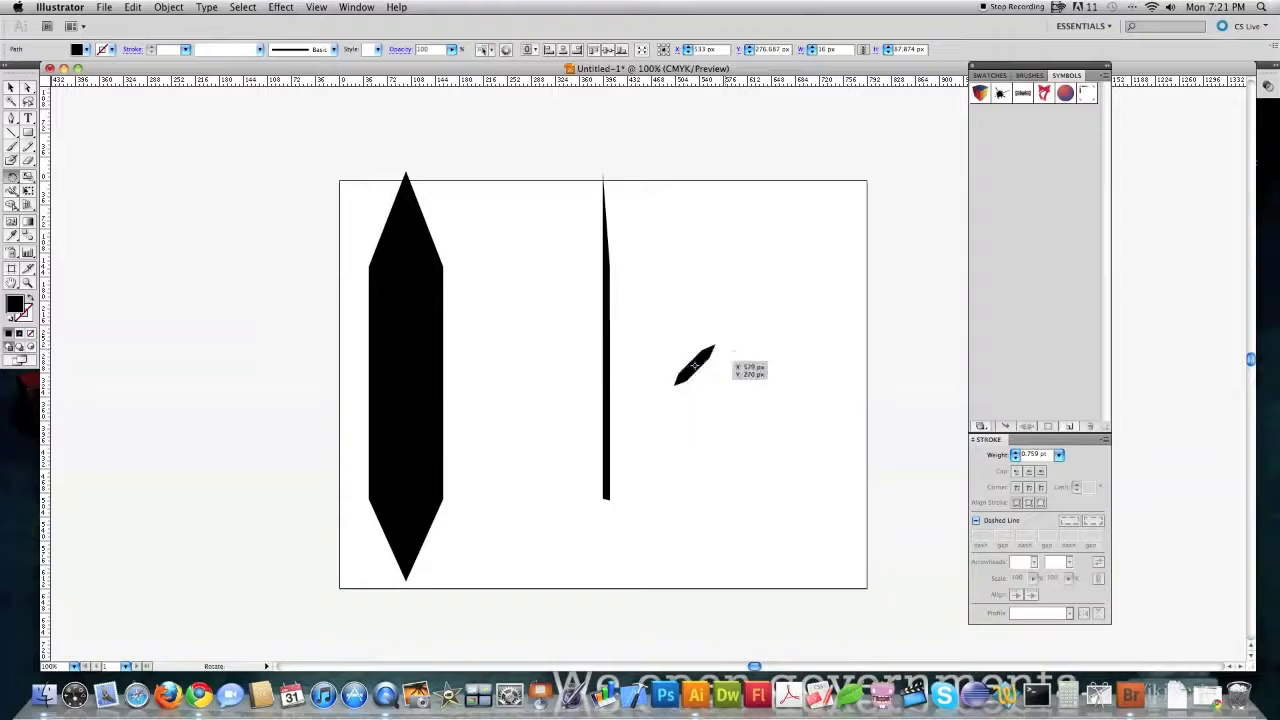
Lengthen the small diagonal bar to about 165 by 165 px overall and attach it to the trunk's lower part as a branch.
{"action": "key", "text": "v"}
{"action": "left_click_drag", "start_coordinate": [697, 363], "coordinate": [737, 253]}
{"action": "left_click_drag", "start_coordinate": [680, 315], "coordinate": [680, 385]}
{"action": "key", "text": "a"}
{"action": "left_click_drag", "start_coordinate": [610, 458], "coordinate": [634, 437]}
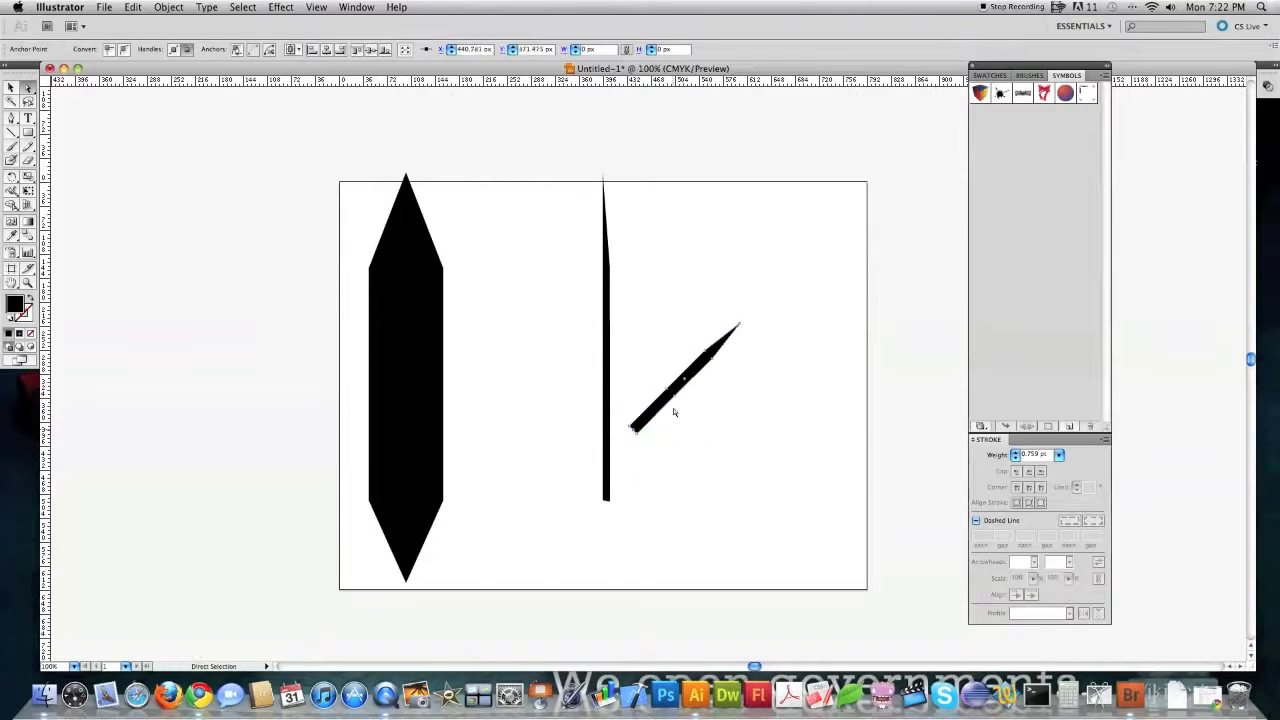
{"action": "left_click", "coordinate": [693, 610]}
Duplicate the branch higher up the trunk and scale the copy to about 104 by 104 px, keeping it attached.
{"action": "left_click", "coordinate": [654, 410]}
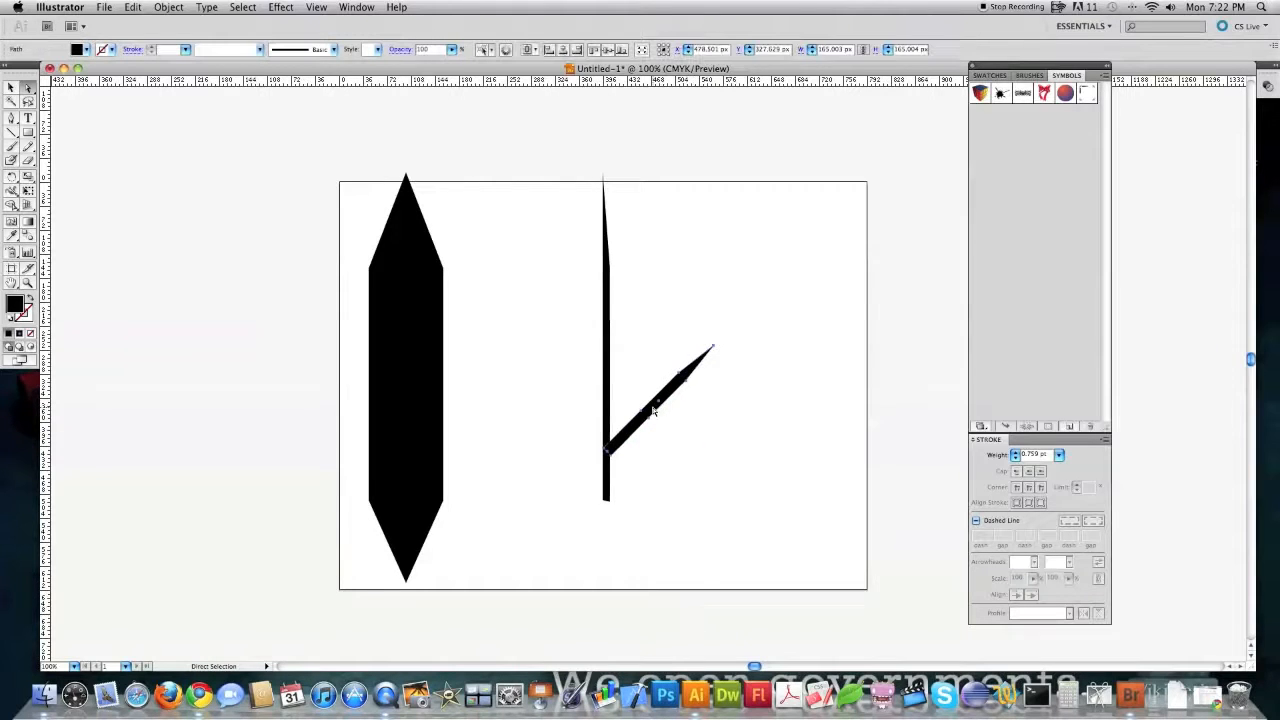
{"action": "left_click_drag", "start_coordinate": [654, 410], "coordinate": [650, 288]}
{"action": "key", "text": "e"}
{"action": "left_click_drag", "start_coordinate": [712, 226], "coordinate": [669, 264]}
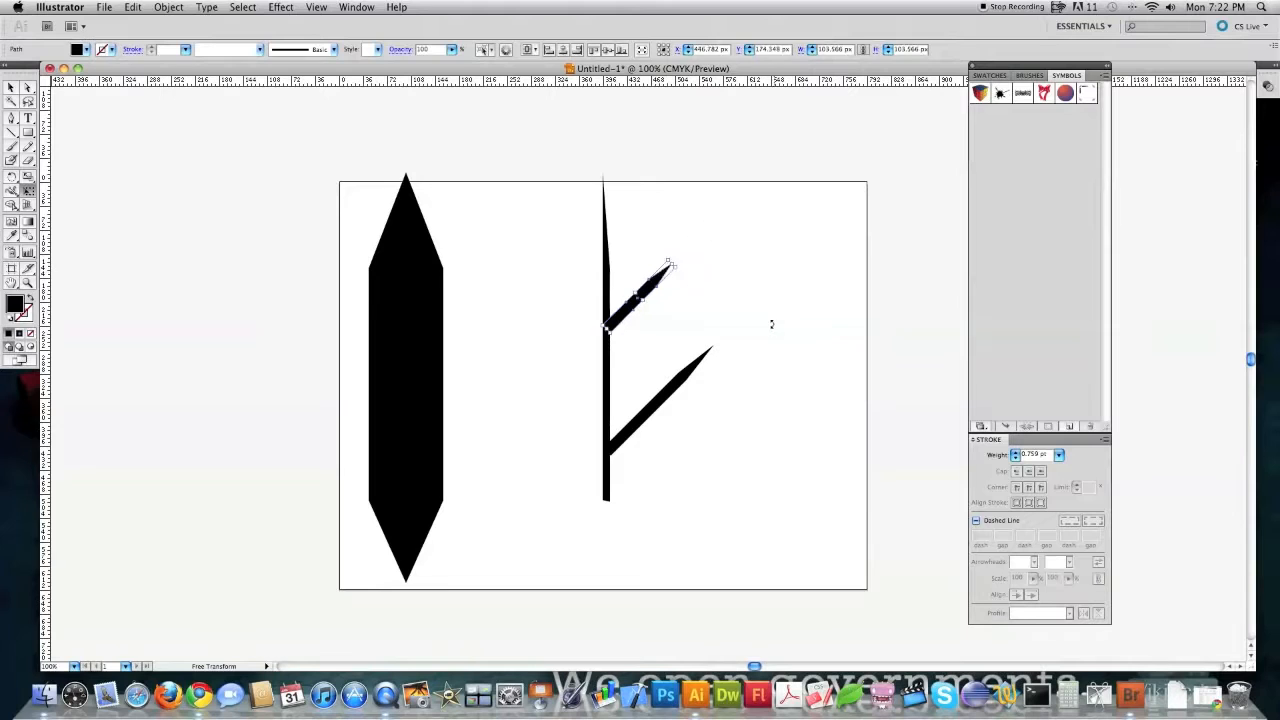
{"action": "key", "text": "v"}
{"action": "left_click", "coordinate": [711, 309]}
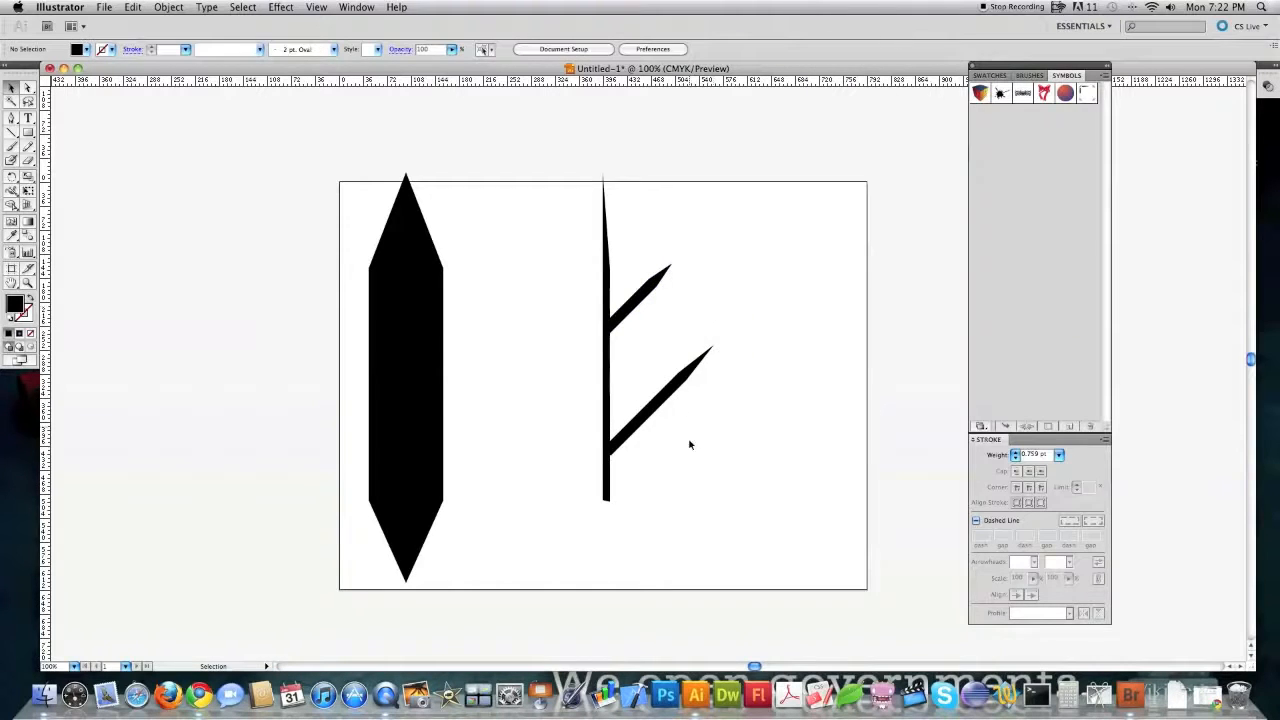
Copy the double-pointed bar, scale the copy to about 9 by 49 px, and place it below the lower branch.
{"action": "left_click", "coordinate": [418, 294]}
{"action": "key", "text": "super+c"}
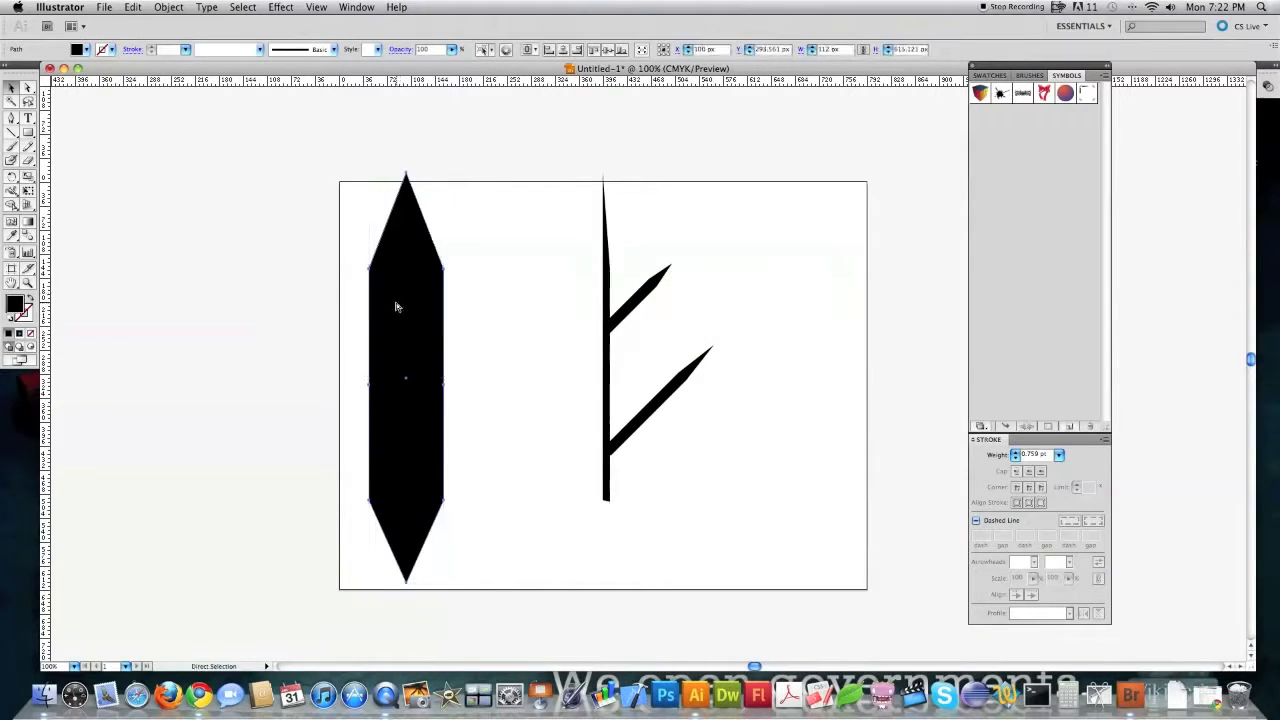
{"action": "key", "text": "super+v"}
{"action": "left_click_drag", "start_coordinate": [685, 169], "coordinate": [617, 340]}
{"action": "left_click_drag", "start_coordinate": [617, 558], "coordinate": [682, 477]}
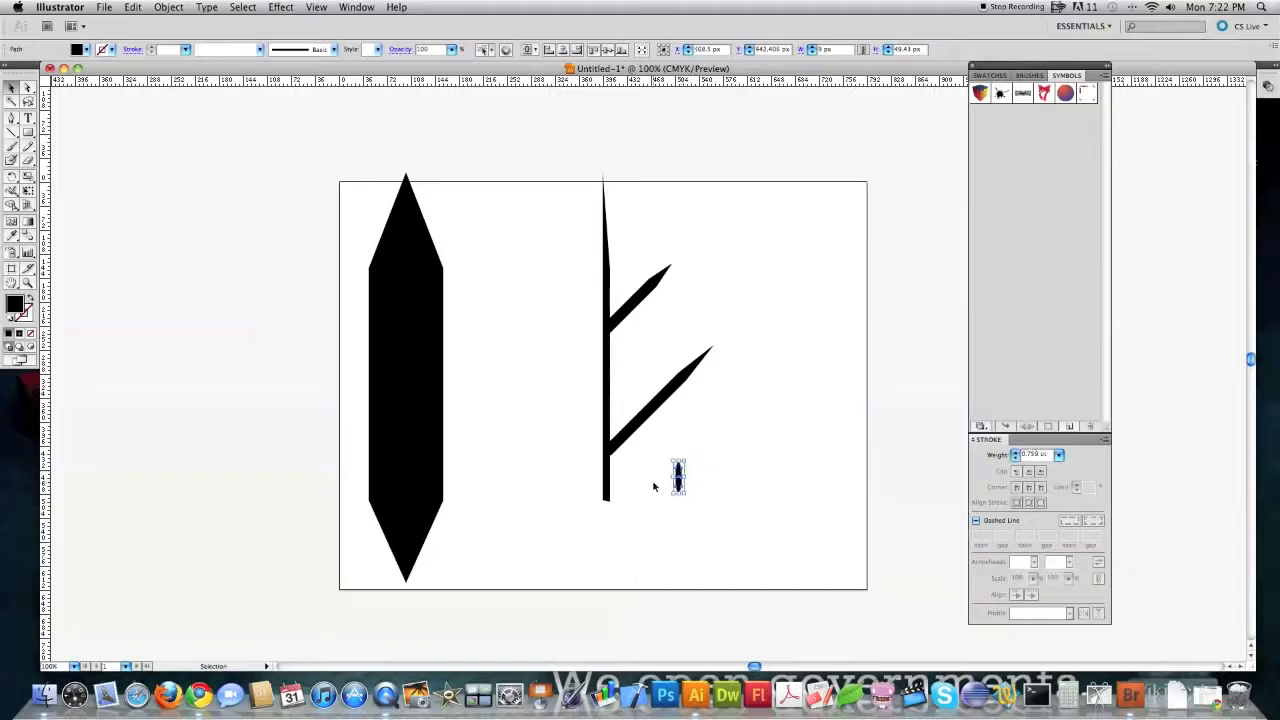
Rotate the tiny bar diagonally counterclockwise and attach it to the lower branch's upper side, near the trunk.
{"action": "key", "text": "e"}
{"action": "left_click_drag", "start_coordinate": [649, 457], "coordinate": [634, 466]}
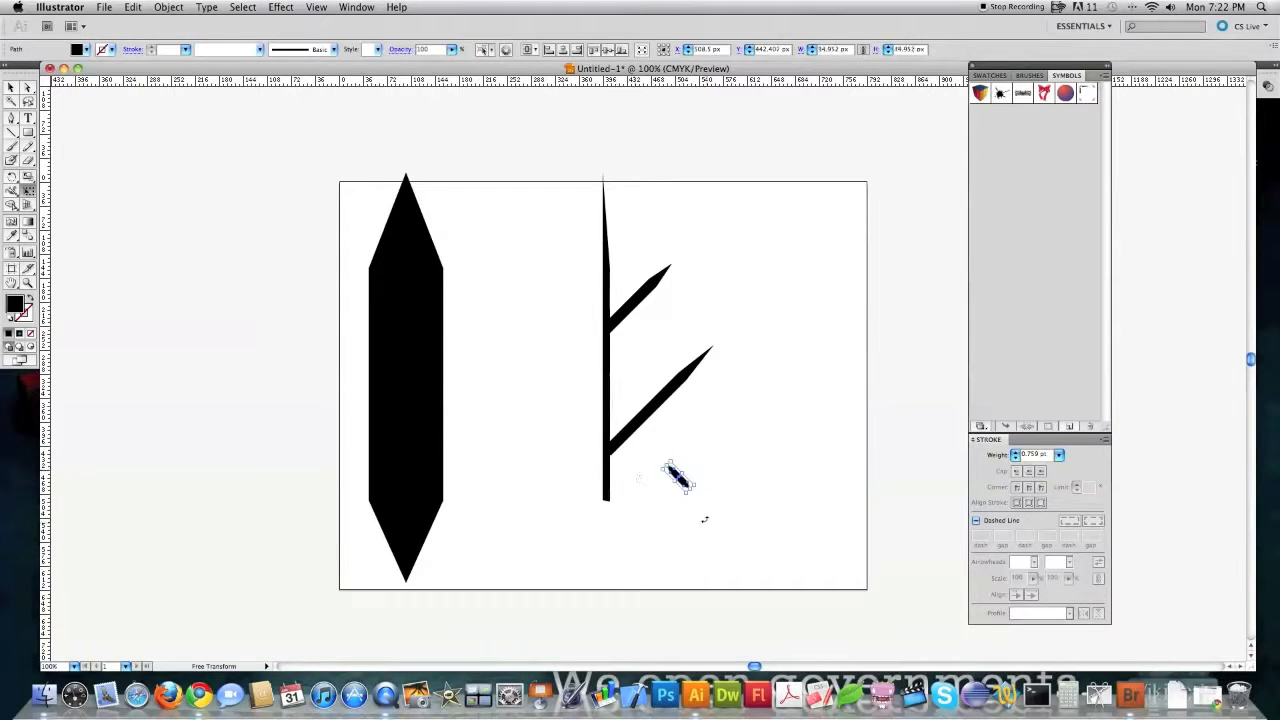
{"action": "left_click_drag", "start_coordinate": [620, 416], "coordinate": [621, 418]}
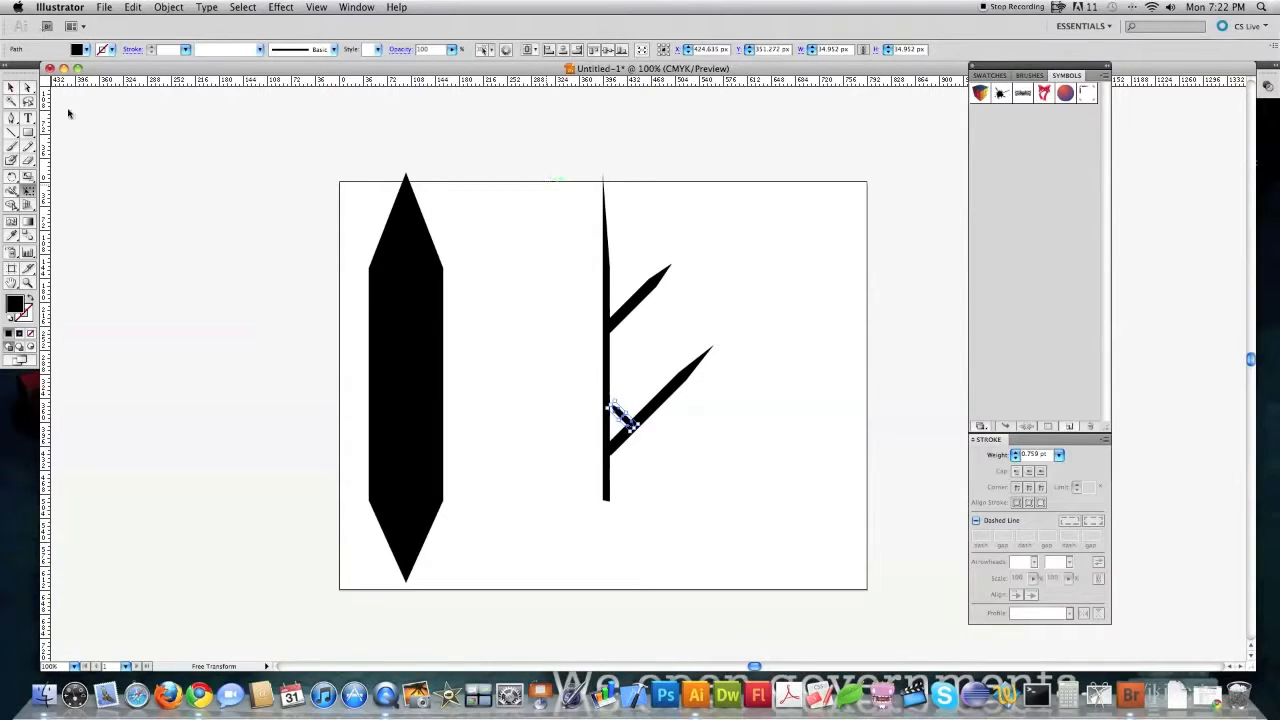
{"action": "key", "text": "v"}
{"action": "left_click", "coordinate": [658, 459]}
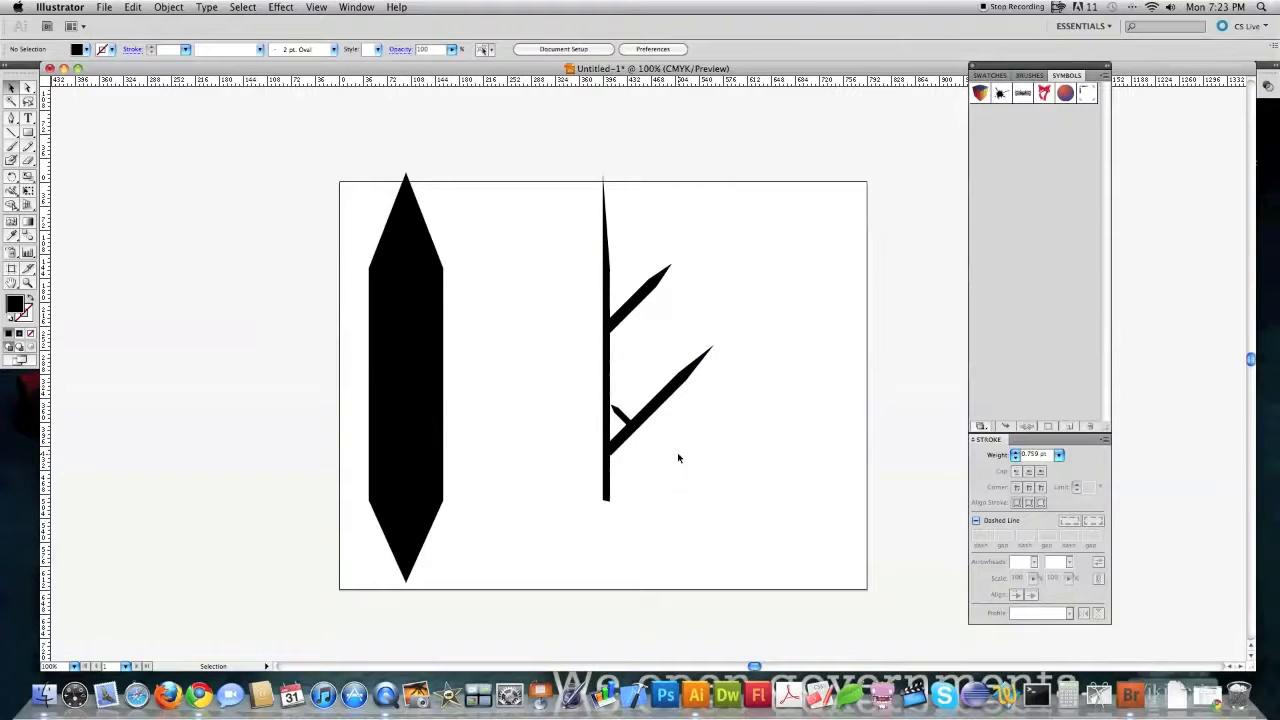
{"action": "left_click", "coordinate": [621, 418]}
{"action": "left_click", "coordinate": [282, 8]}
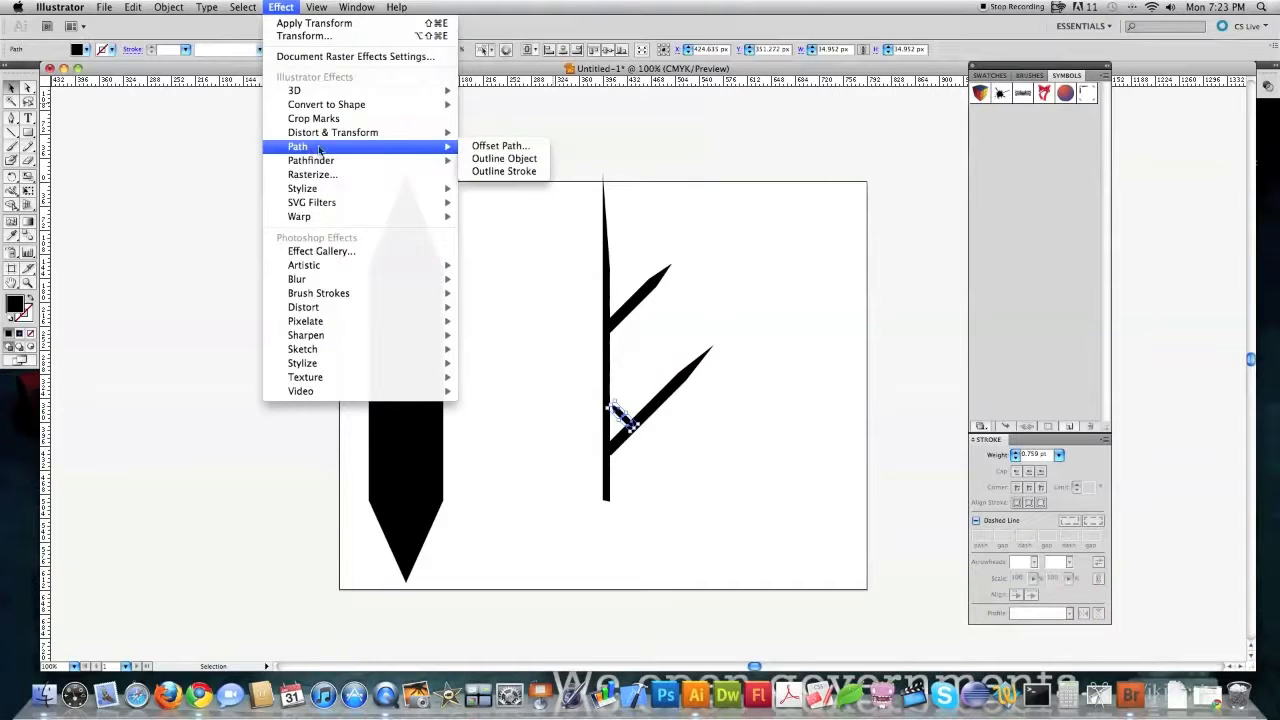
{"action": "mouse_move", "coordinate": [445, 132]}
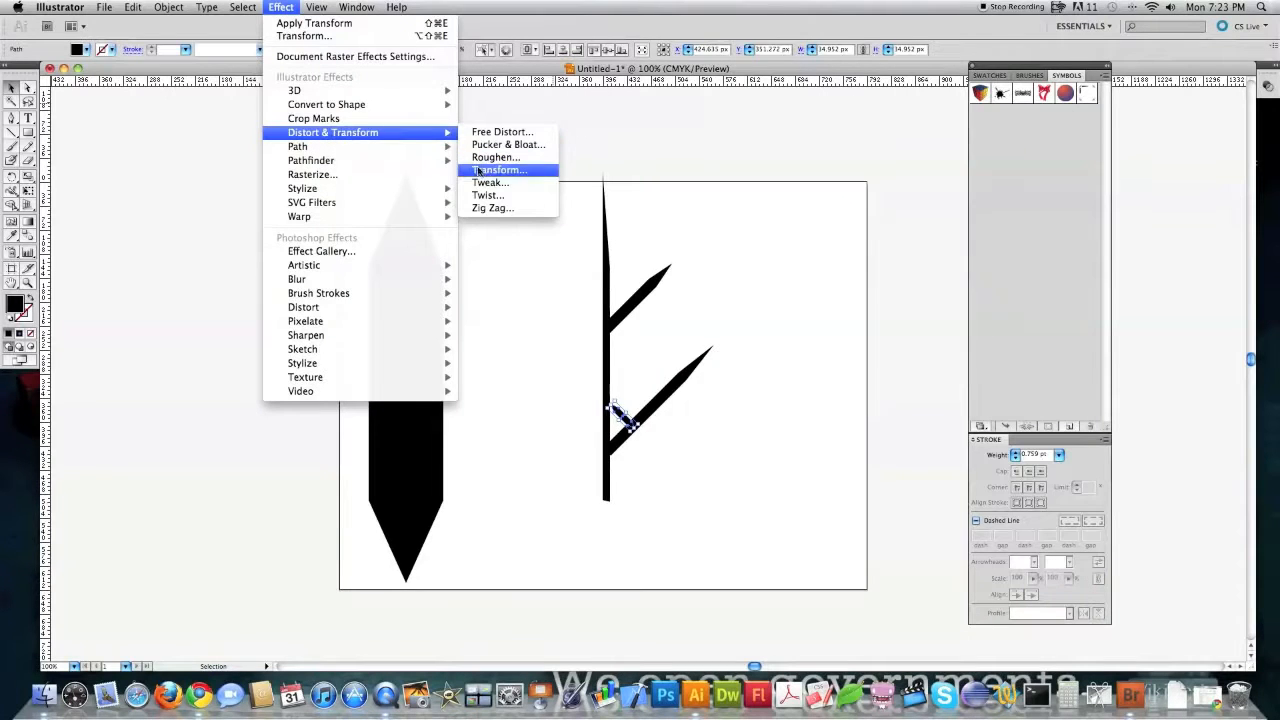
{"action": "left_click", "coordinate": [481, 172]}
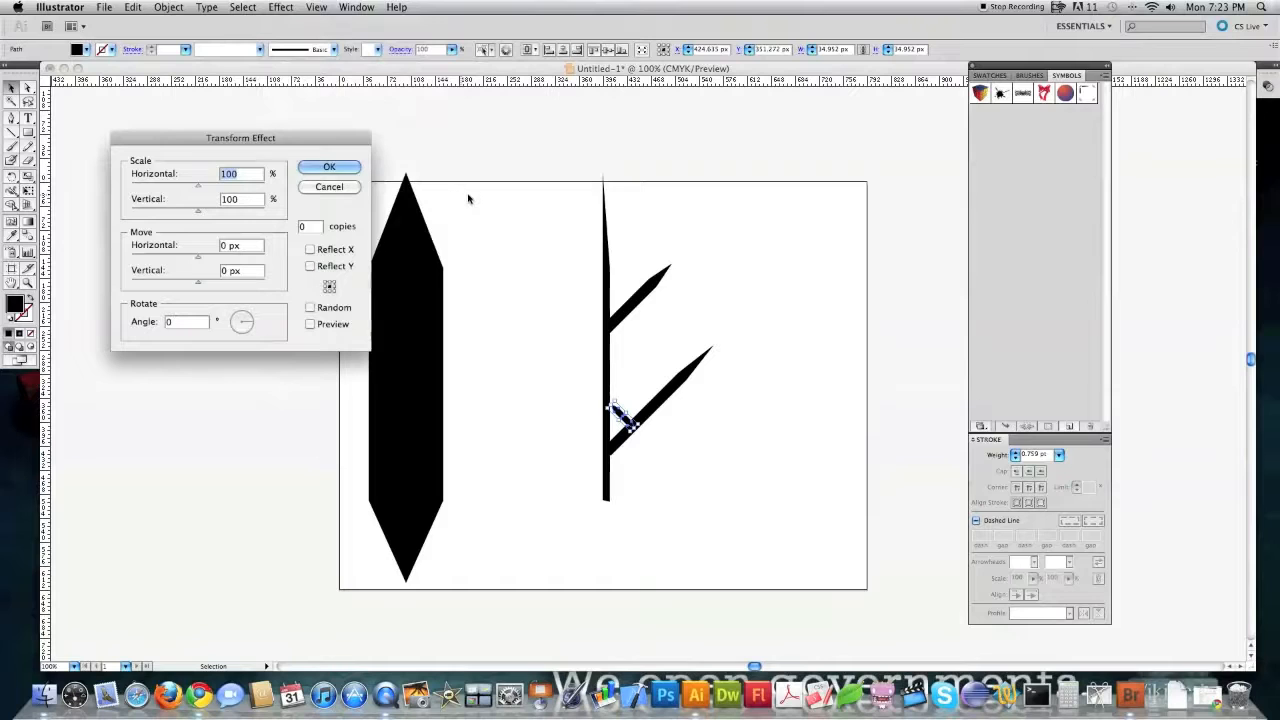
{"action": "left_click", "coordinate": [327, 186]}
Paste a spare copy of the tiny bar beside the branches and start a previewed Transform effect on the attached bar.
{"action": "key", "text": "super+c"}
{"action": "key", "text": "super+v"}
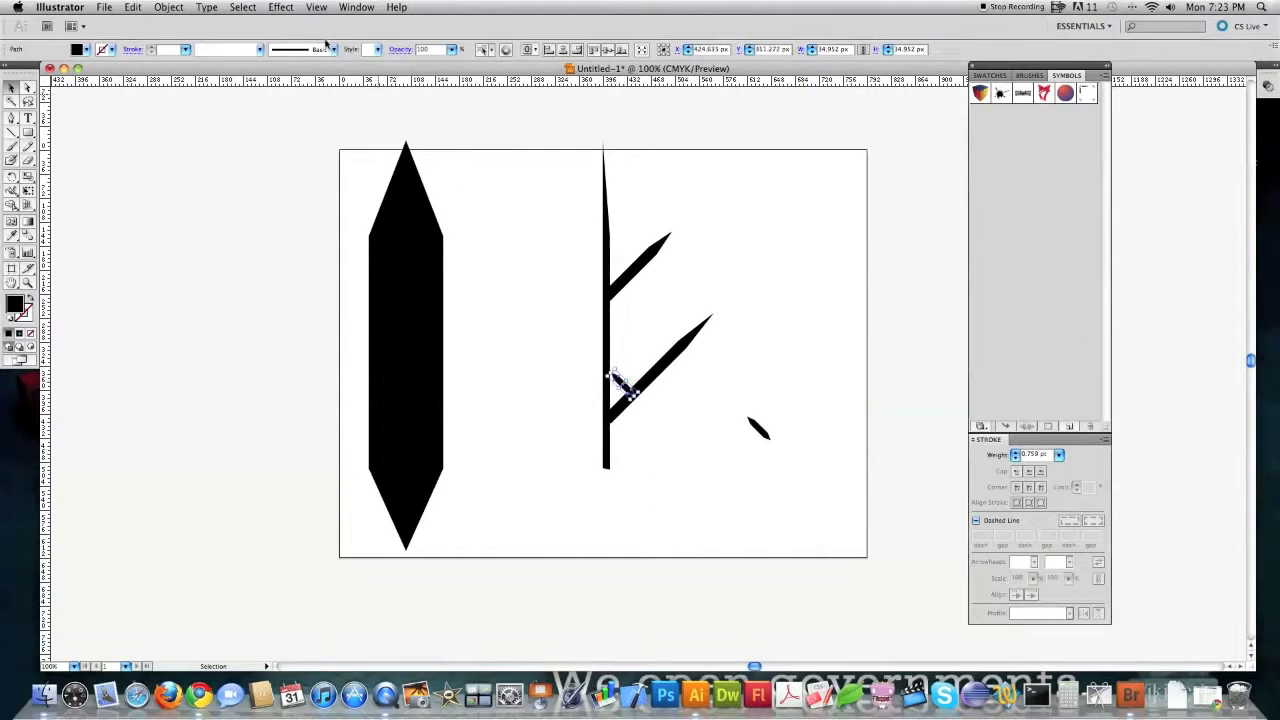
{"action": "left_click", "coordinate": [280, 8]}
{"action": "mouse_move", "coordinate": [331, 133]}
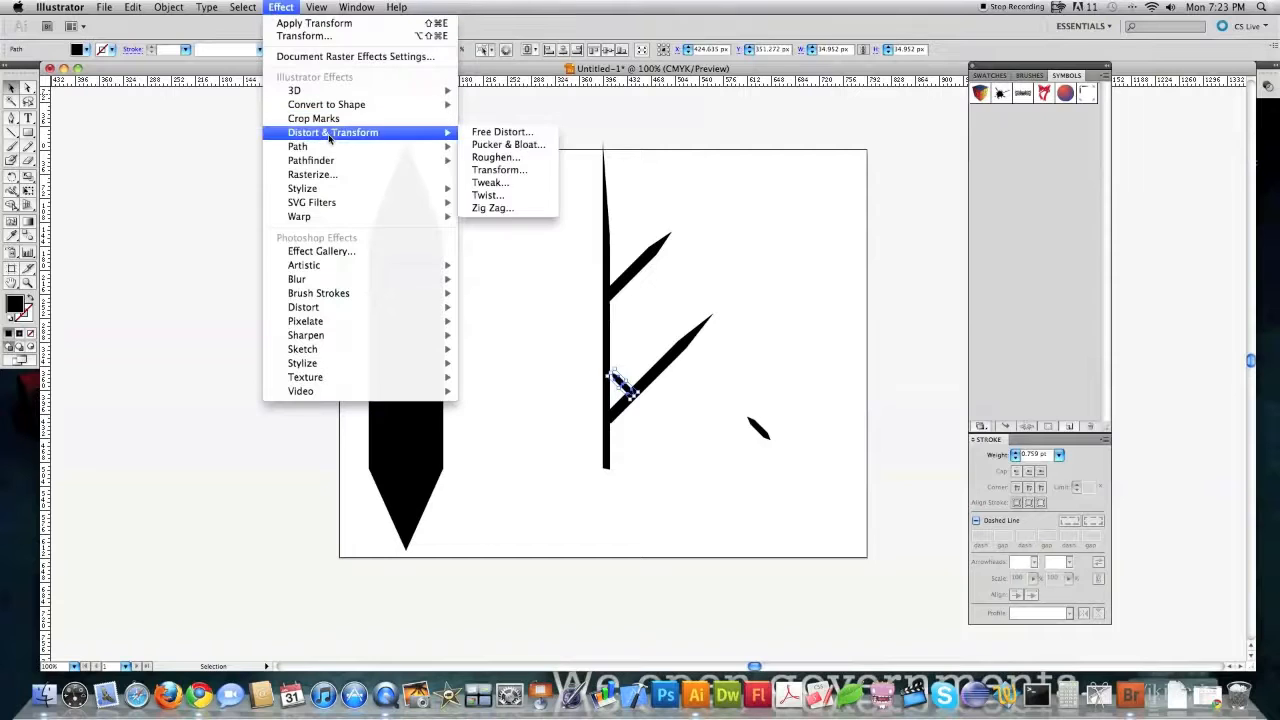
{"action": "left_click", "coordinate": [482, 175]}
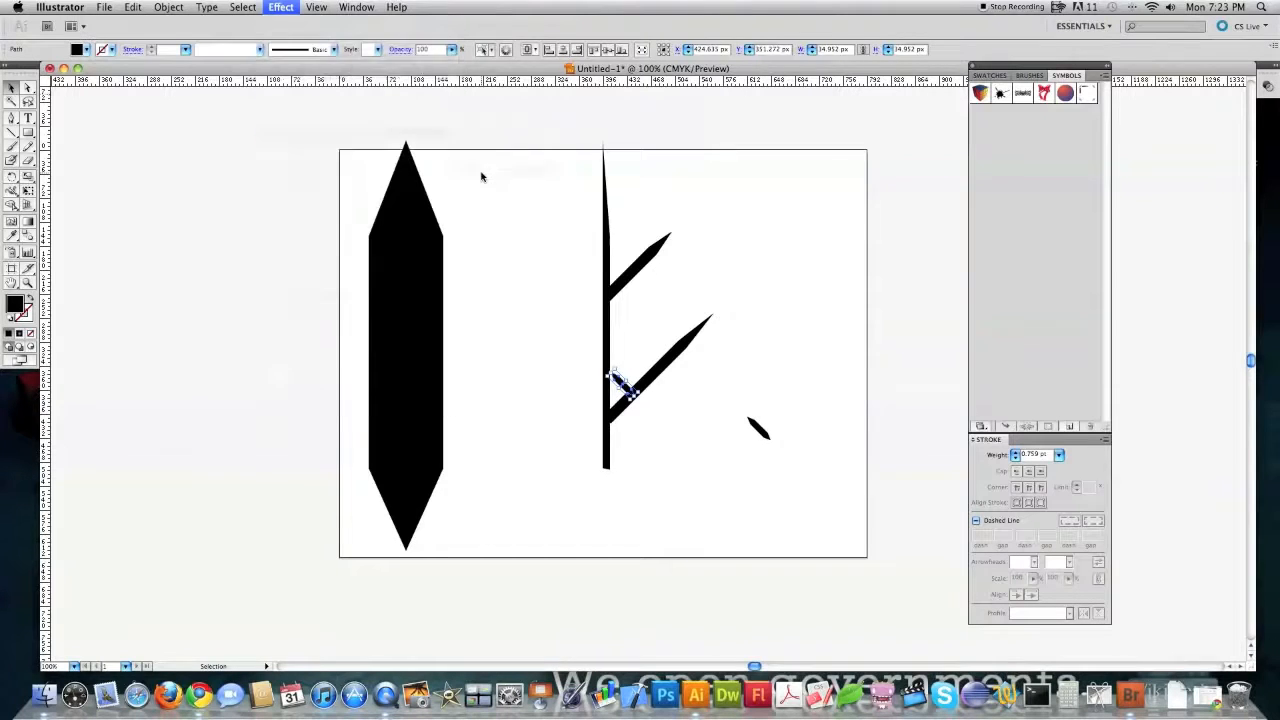
{"action": "left_click_drag", "start_coordinate": [270, 137], "coordinate": [436, 170]}
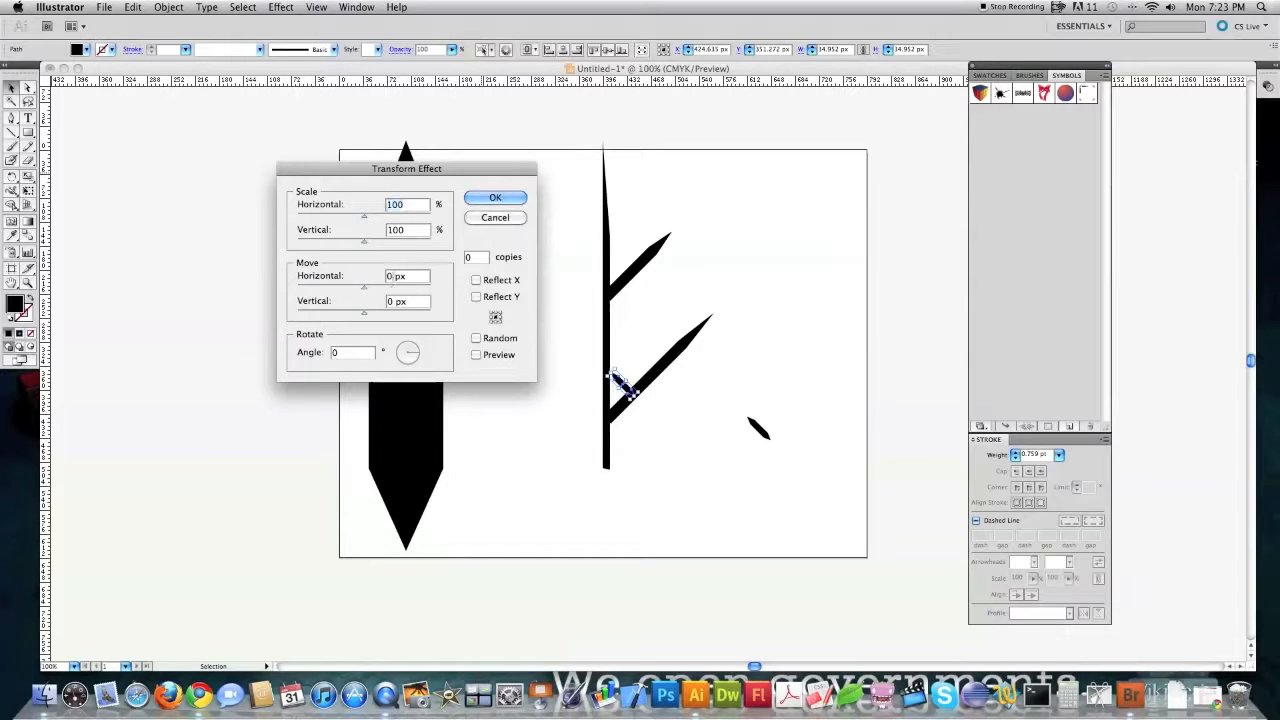
{"action": "left_click", "coordinate": [477, 355]}
Set the Transform effect's horizontal move to 24 px and its vertical move to -26 px.
{"action": "left_click", "coordinate": [394, 280]}
{"action": "key", "text": "Up"}
{"action": "key", "text": "Up"}
{"action": "key", "text": "Up"}
{"action": "key", "text": "Up"}
{"action": "key", "text": "Up"}
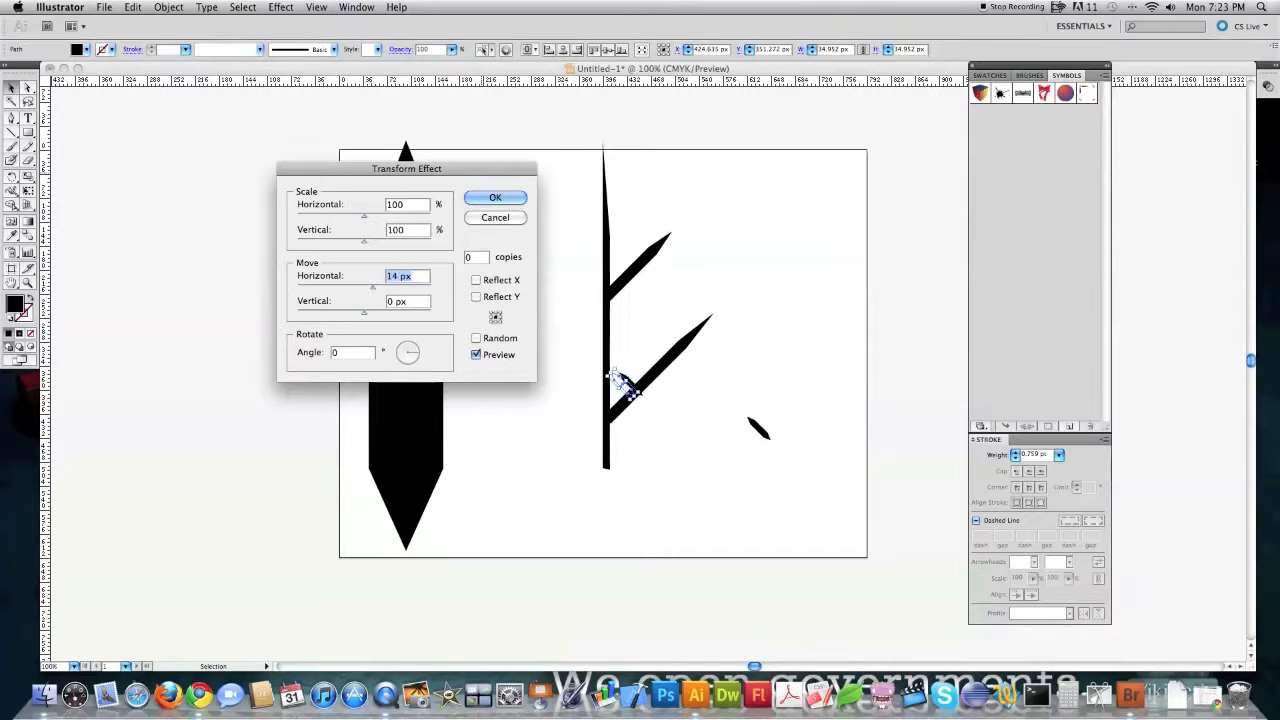
{"action": "key", "text": "Up"}
{"action": "key", "text": "Up"}
{"action": "key", "text": "Up"}
{"action": "key", "text": "Up"}
{"action": "left_click", "coordinate": [386, 300]}
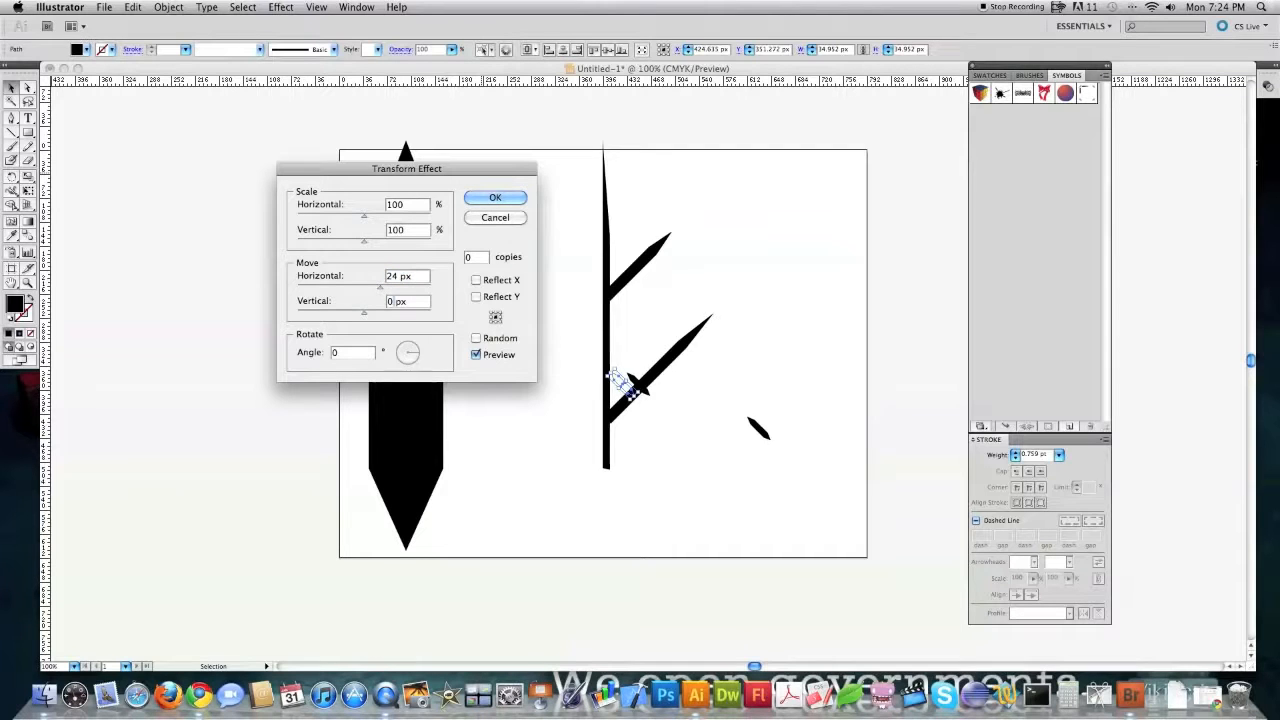
{"action": "key", "text": "Down"}
{"action": "key", "text": "Down"}
{"action": "key", "text": "Down"}
{"action": "key", "text": "Down"}
{"action": "key", "text": "Down"}
{"action": "key", "text": "Down"}
{"action": "key", "text": "Down"}
{"action": "key", "text": "Down"}
{"action": "key", "text": "Down"}
{"action": "key", "text": "Down"}
{"action": "key", "text": "Down"}
{"action": "key", "text": "Down"}
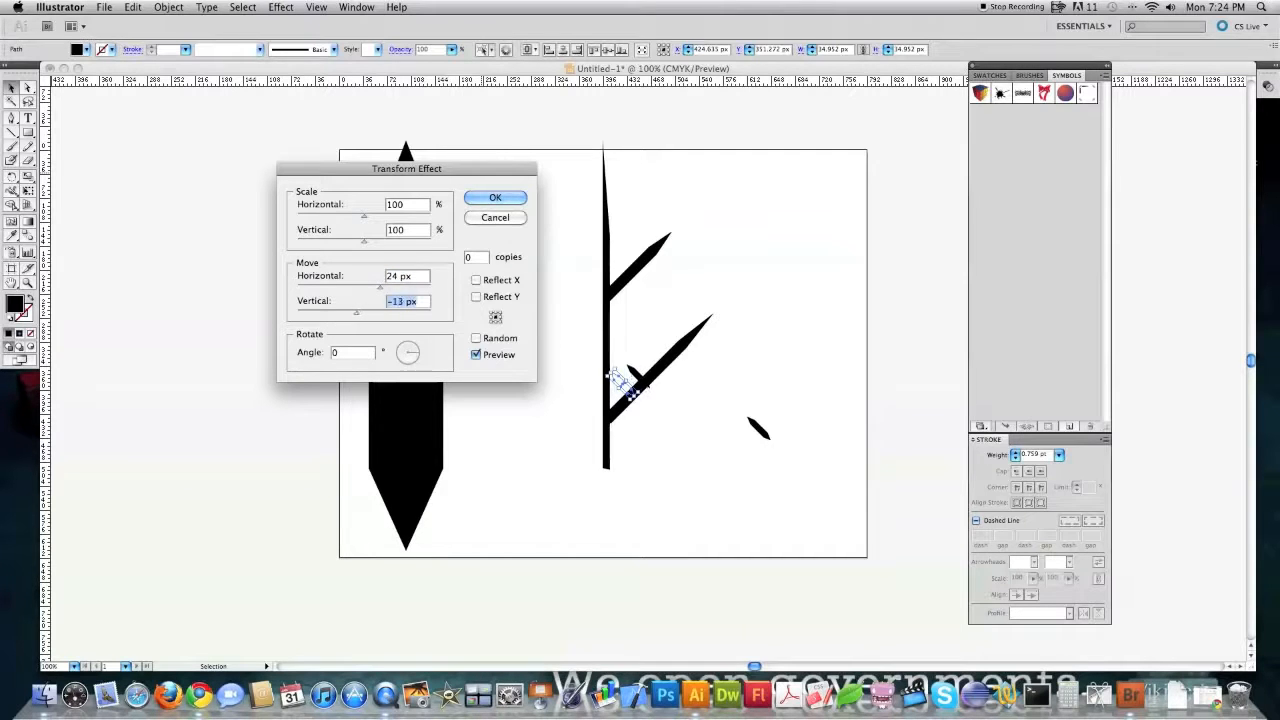
{"action": "key", "text": "Down"}
{"action": "key", "text": "Down"}
{"action": "key", "text": "Down"}
{"action": "key", "text": "Down"}
{"action": "key", "text": "Down"}
{"action": "key", "text": "Down"}
{"action": "key", "text": "Down"}
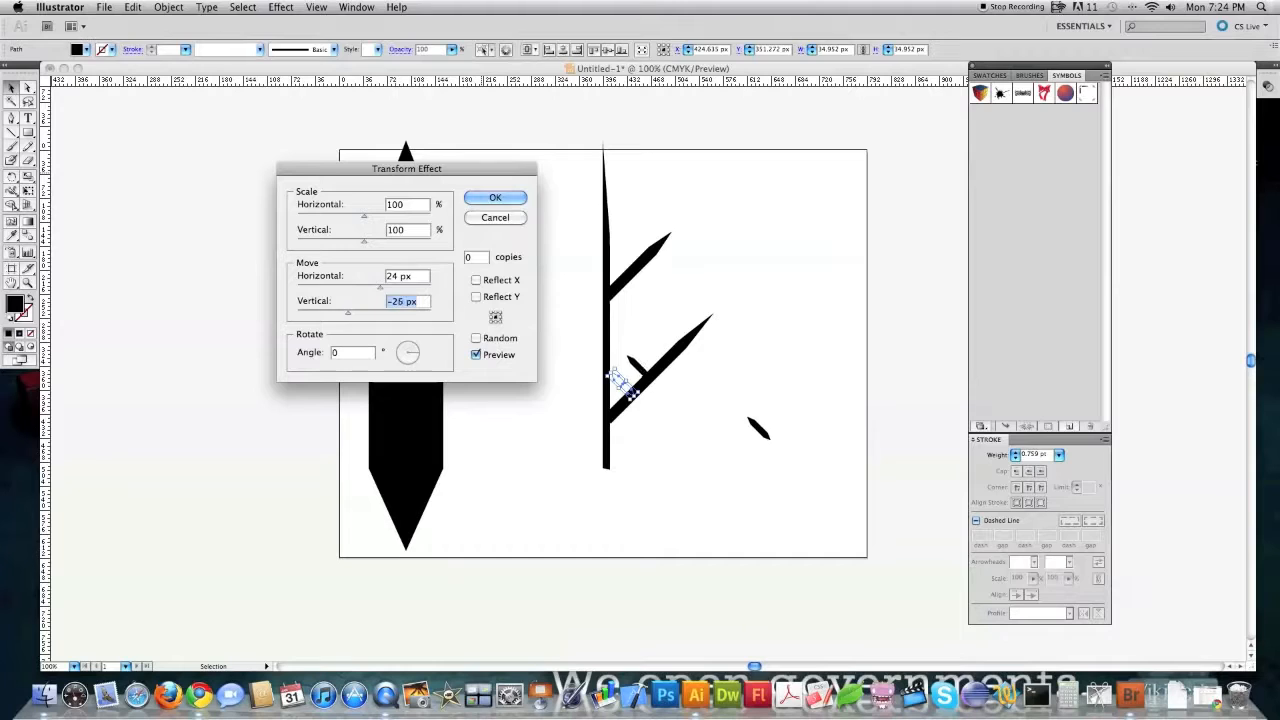
Reduce the effect's offset to a horizontal move of 10 px and a vertical move of -11 px.
{"action": "left_click", "coordinate": [398, 276]}
{"action": "key", "text": "Down"}
{"action": "key", "text": "Down"}
{"action": "key", "text": "Down"}
{"action": "key", "text": "Down"}
{"action": "key", "text": "Down"}
{"action": "key", "text": "Down"}
{"action": "key", "text": "Down"}
{"action": "key", "text": "Down"}
{"action": "key", "text": "Down"}
{"action": "key", "text": "Down"}
{"action": "key", "text": "Down"}
{"action": "key", "text": "Down"}
{"action": "key", "text": "Down"}
{"action": "key", "text": "Down"}
{"action": "left_click", "coordinate": [406, 301]}
{"action": "key", "text": "Up"}
{"action": "key", "text": "Up"}
{"action": "key", "text": "Up"}
{"action": "key", "text": "Up"}
{"action": "key", "text": "Up"}
{"action": "key", "text": "Up"}
{"action": "key", "text": "Up"}
{"action": "key", "text": "Up"}
{"action": "key", "text": "Up"}
{"action": "key", "text": "Up"}
{"action": "key", "text": "Up"}
{"action": "key", "text": "Up"}
{"action": "key", "text": "Up"}
Set the effect's horizontal and vertical scale to 80% and the number of copies to 8.
{"action": "double_click", "coordinate": [409, 205]}
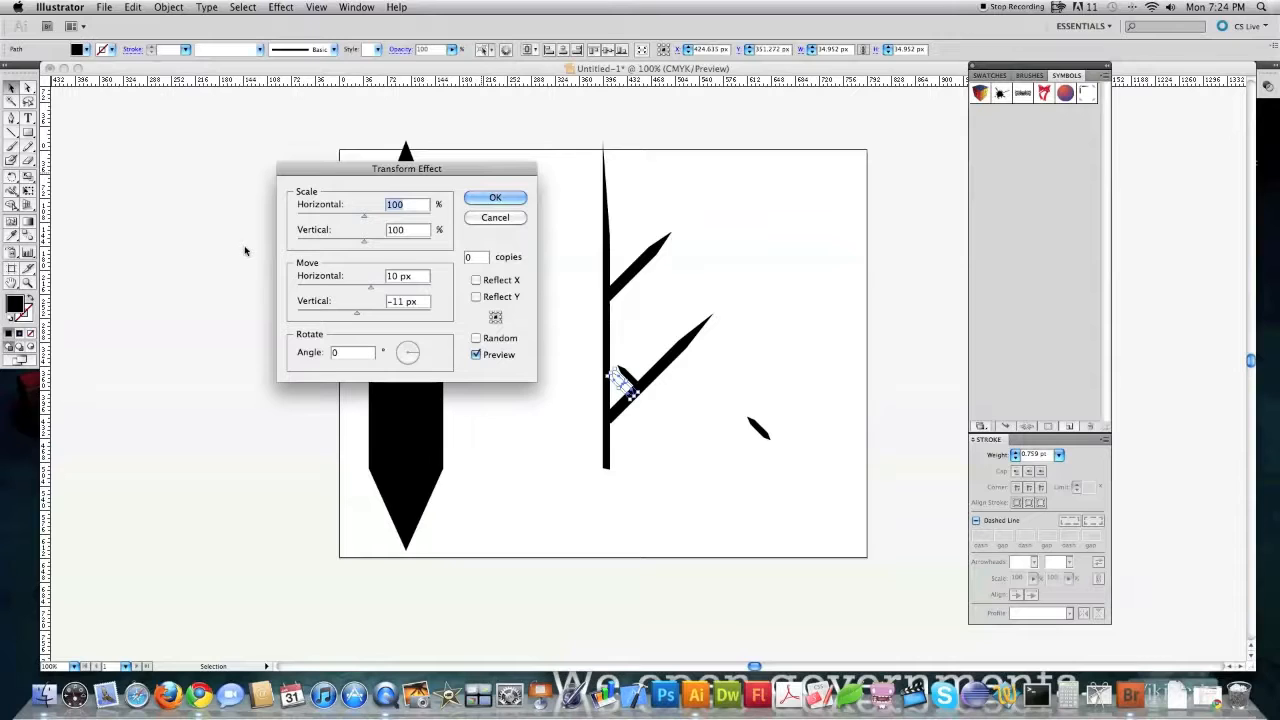
{"action": "type", "text": "80"}
{"action": "double_click", "coordinate": [409, 230]}
{"action": "type", "text": "8"}
{"action": "key", "text": "Up"}
{"action": "key", "text": "Up"}
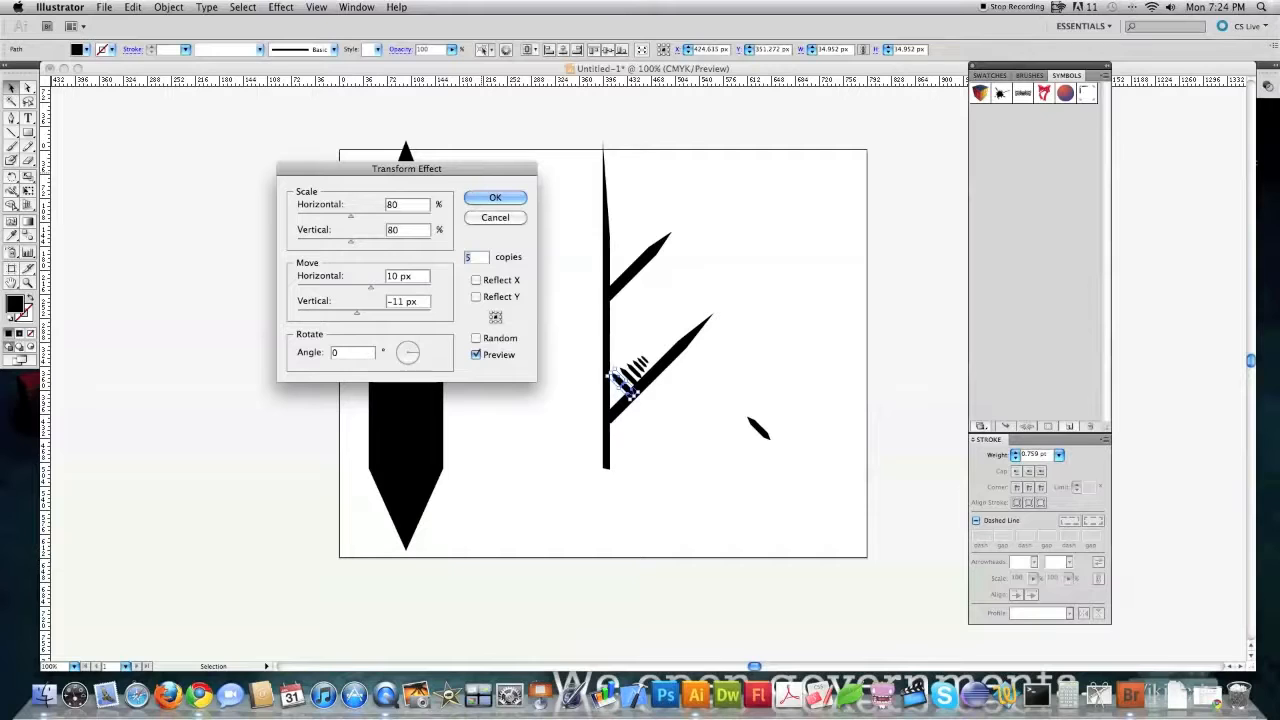
{"action": "key", "text": "Up"}
Set the effect's vertical move to -15 px and its horizontal move to 16 px.
{"action": "left_click", "coordinate": [398, 302]}
{"action": "key", "text": "Down"}
{"action": "key", "text": "Down"}
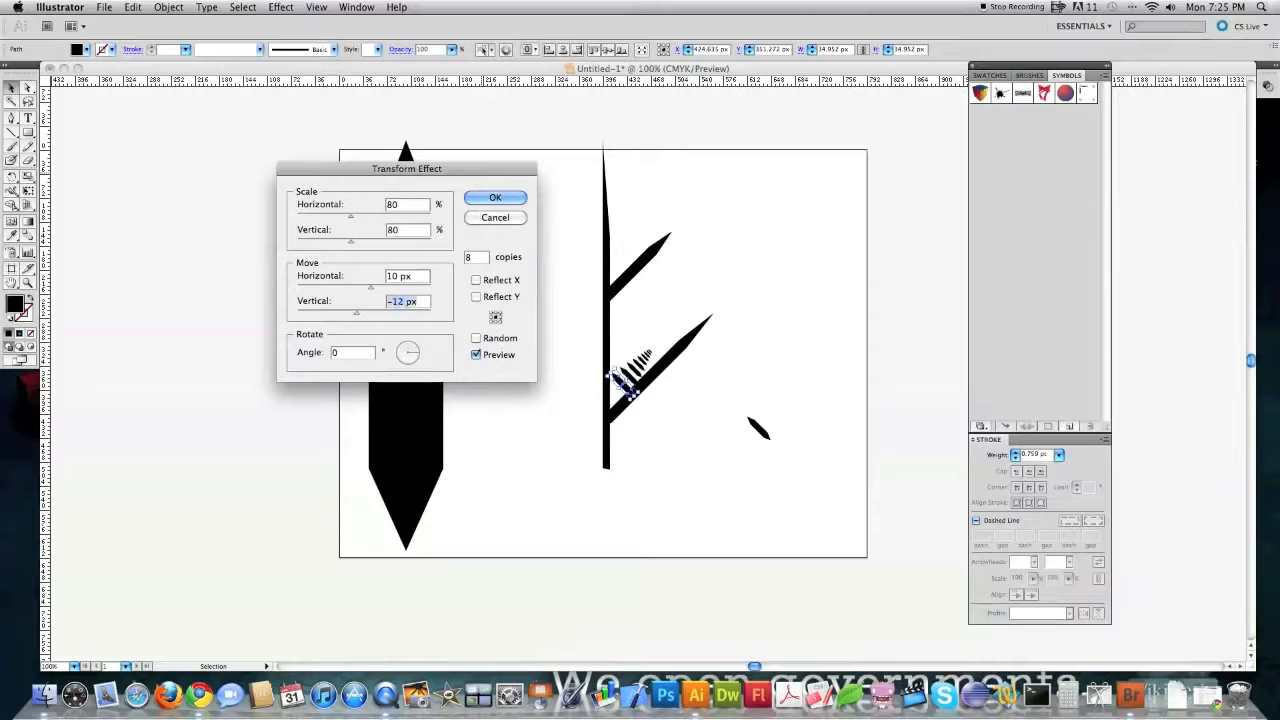
{"action": "key", "text": "Down"}
{"action": "key", "text": "Down"}
{"action": "left_click", "coordinate": [398, 275]}
{"action": "key", "text": "Up"}
{"action": "key", "text": "Up"}
{"action": "key", "text": "Up"}
{"action": "key", "text": "Up"}
{"action": "key", "text": "Up"}
{"action": "key", "text": "Up"}
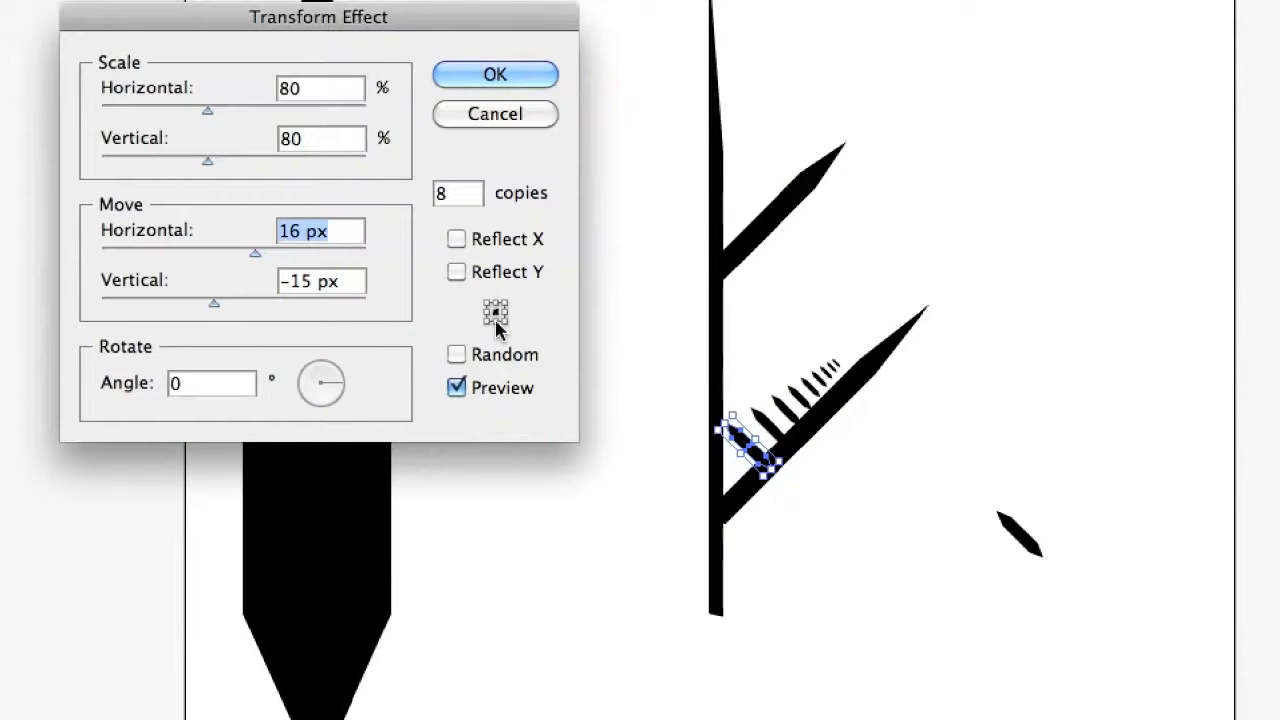
Set the effect's reference point to bottom centre and the number of copies to 11.
{"action": "left_click", "coordinate": [495, 320]}
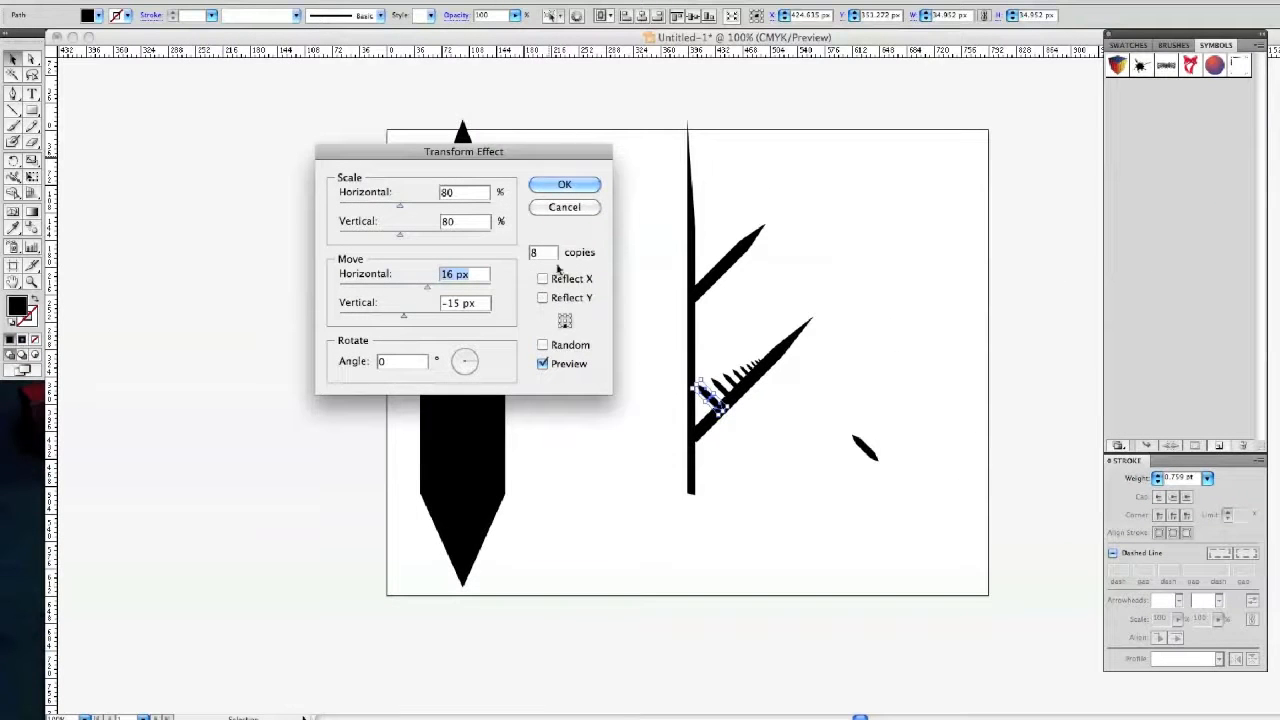
{"action": "double_click", "coordinate": [546, 254]}
{"action": "key", "text": "Up"}
{"action": "key", "text": "Up"}
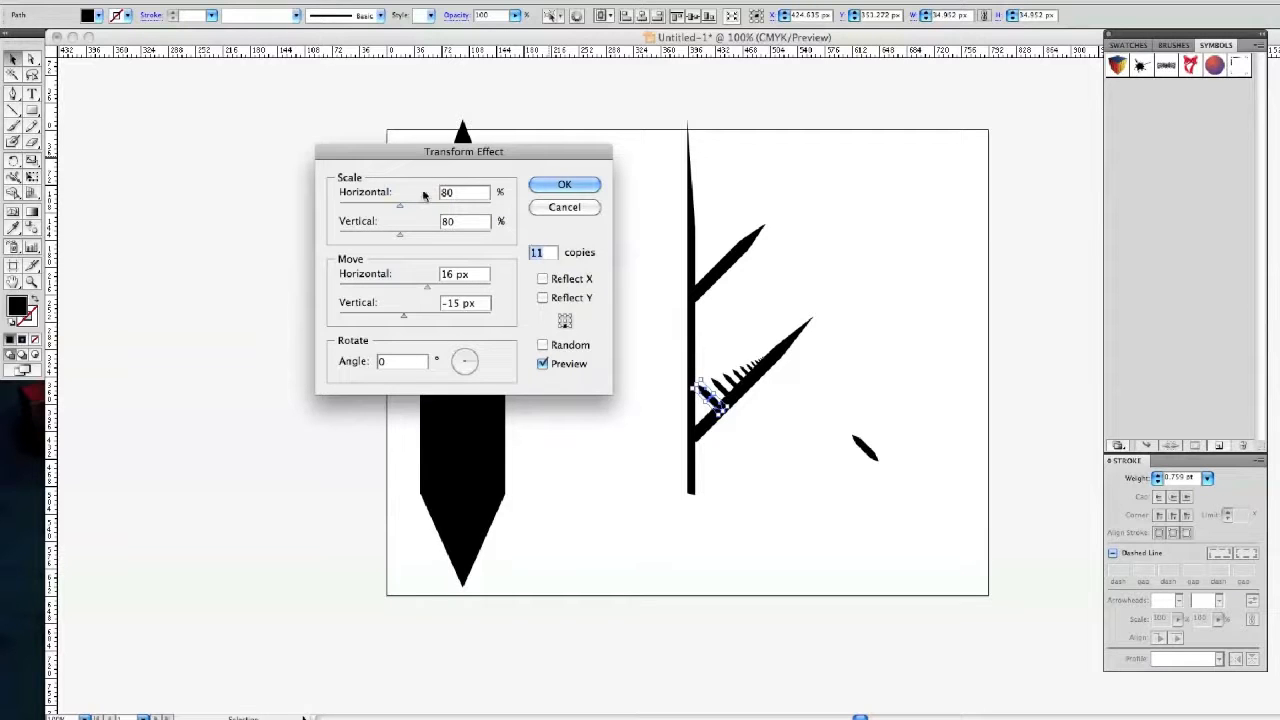
Set the effect's horizontal and vertical scale to 90%, apply it, and deselect the bar.
{"action": "double_click", "coordinate": [472, 192]}
{"action": "type", "text": "90"}
{"action": "double_click", "coordinate": [461, 221]}
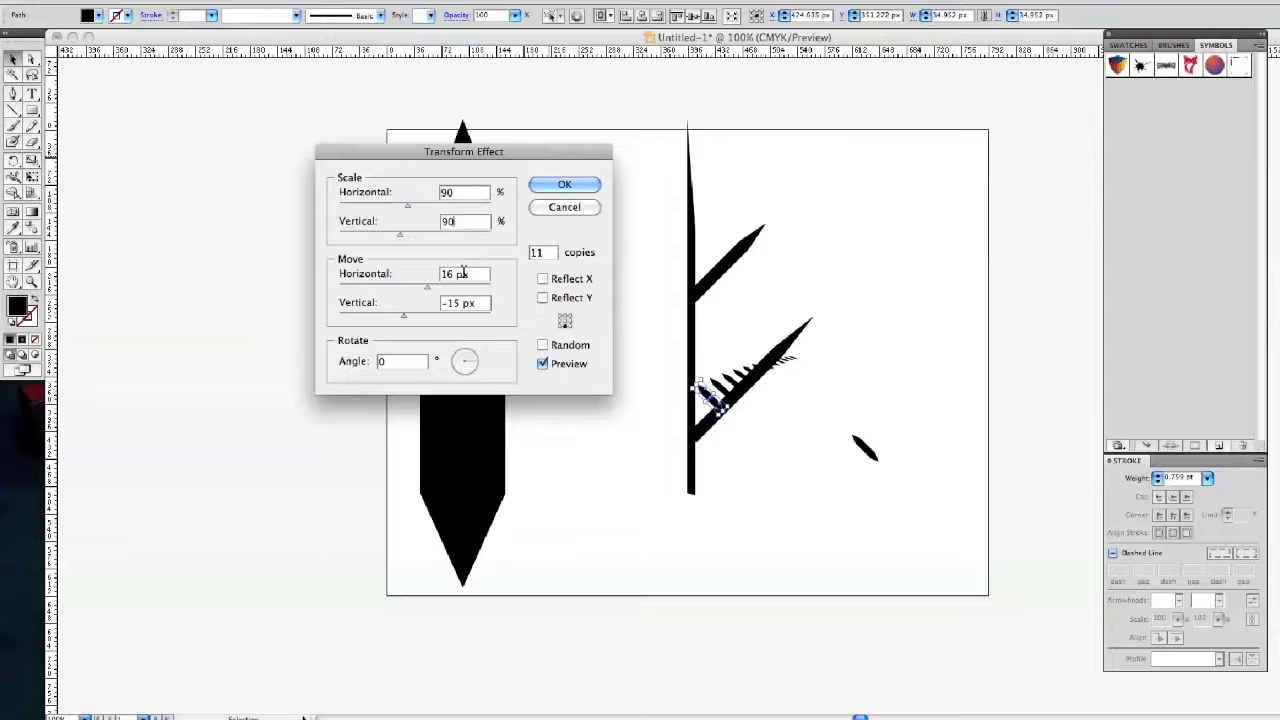
{"action": "left_click", "coordinate": [565, 185]}
{"action": "left_click", "coordinate": [815, 486]}
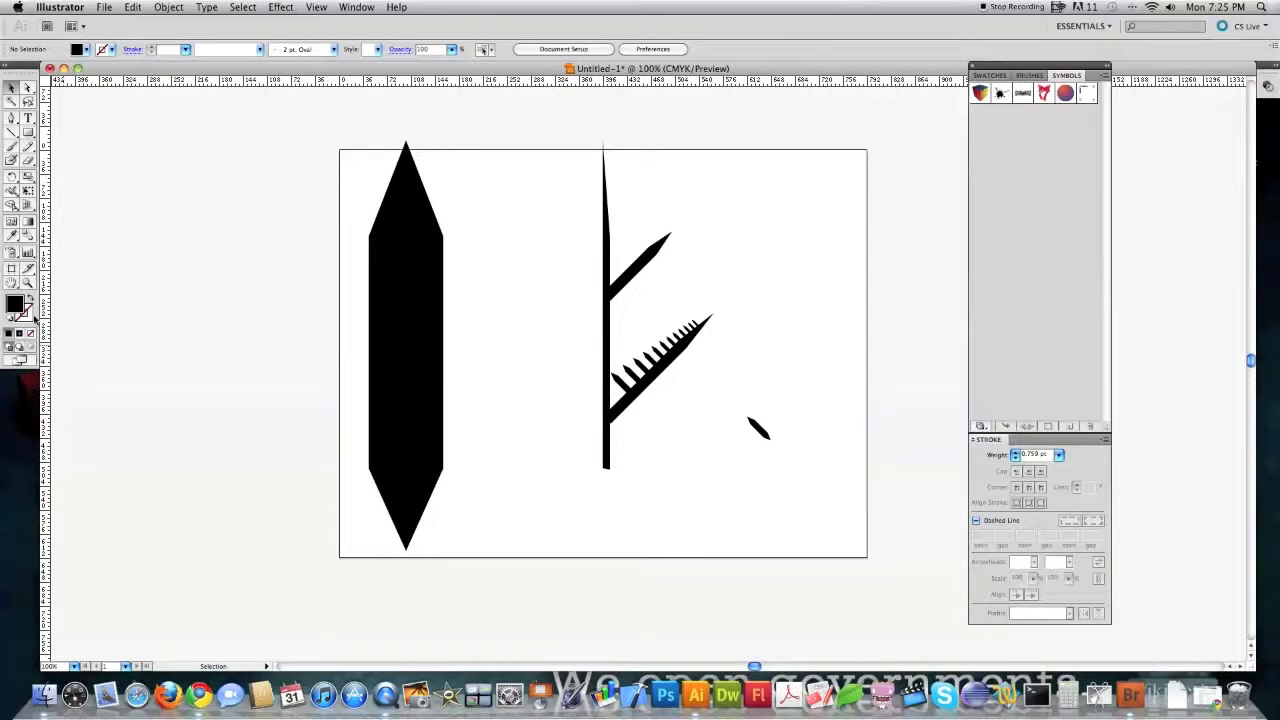
Duplicate the spare tiny bar and attach the copy to the lower branch's underside, near the trunk.
{"action": "key", "text": "super+plus"}
{"action": "left_click", "coordinate": [843, 535]}
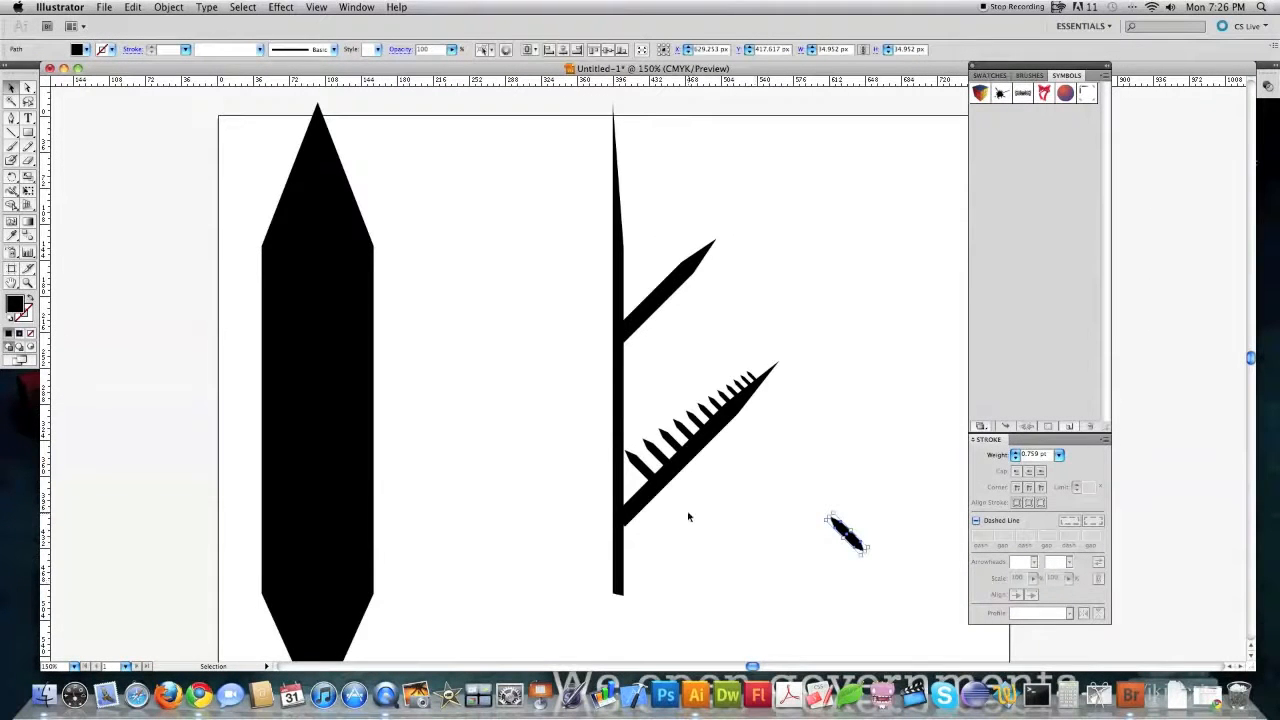
{"action": "left_click_drag", "start_coordinate": [845, 535], "coordinate": [662, 505]}
Start a previewed Transform effect on the underside bar: 90% scale both ways, top-centre reference point, 12 px horizontal and -12 px vertical move, 5 copies.
{"action": "left_click", "coordinate": [280, 7]}
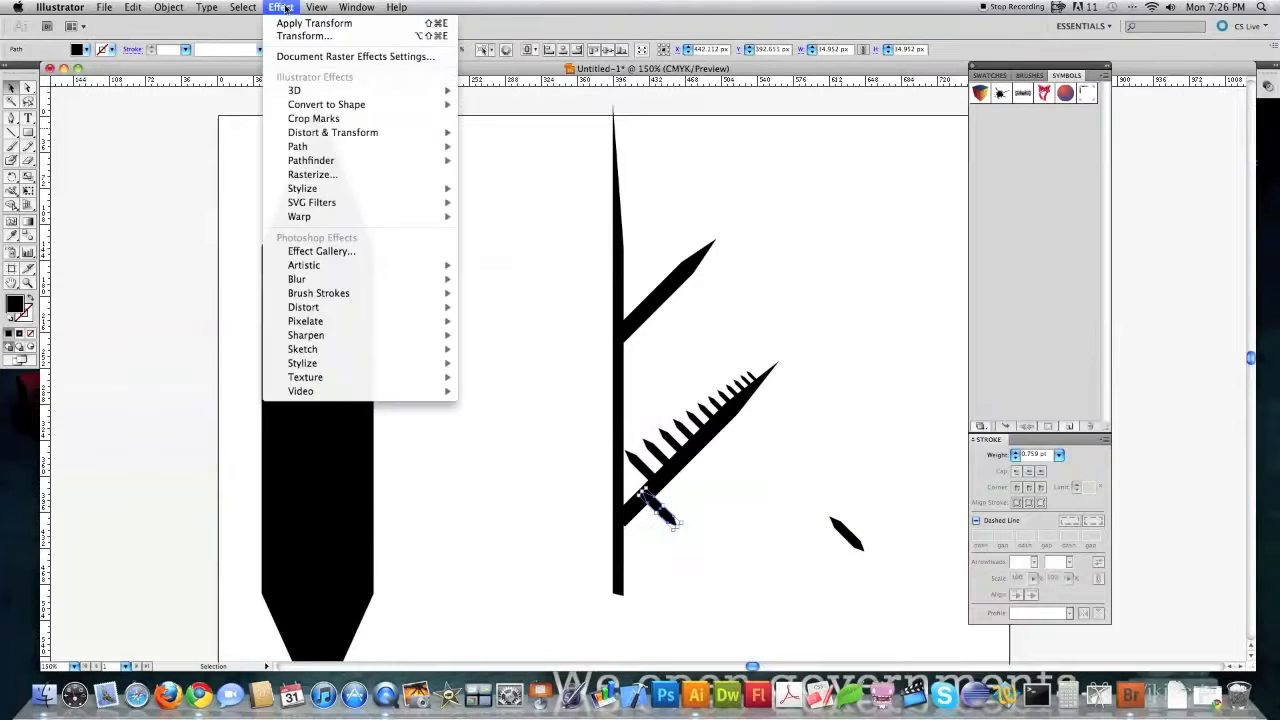
{"action": "mouse_move", "coordinate": [370, 132]}
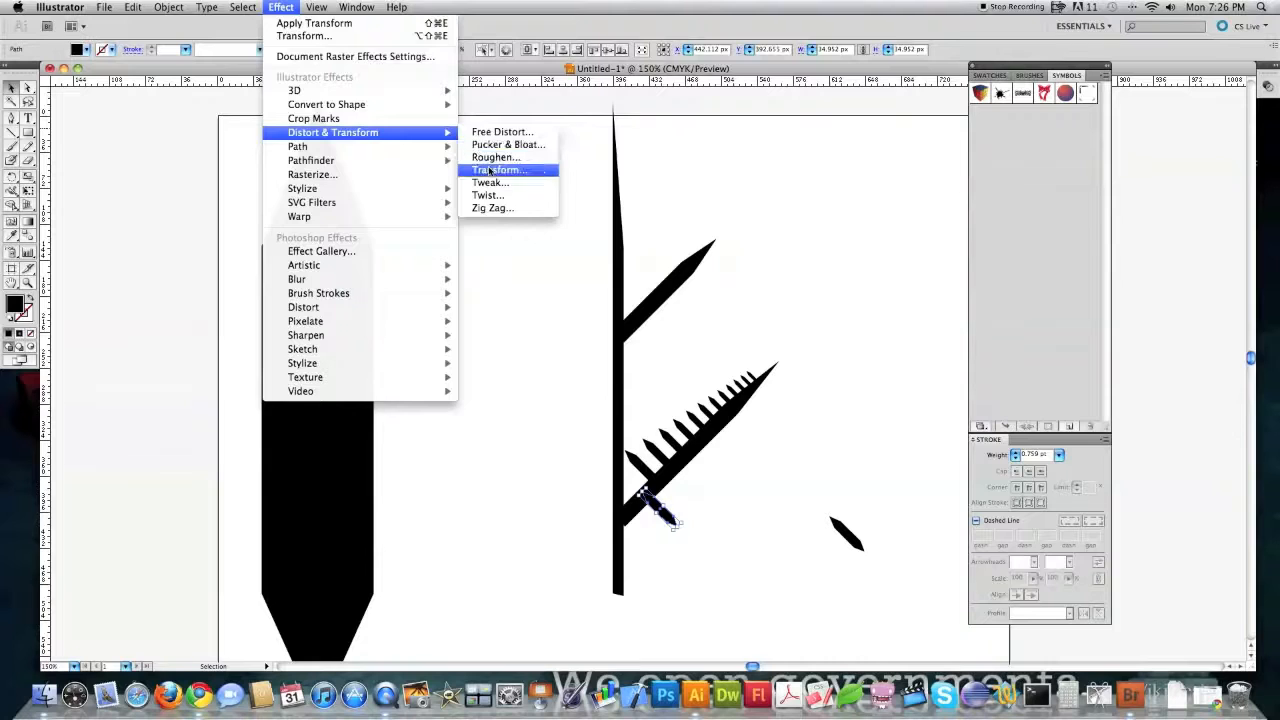
{"action": "left_click", "coordinate": [491, 172]}
{"action": "type", "text": "90"}
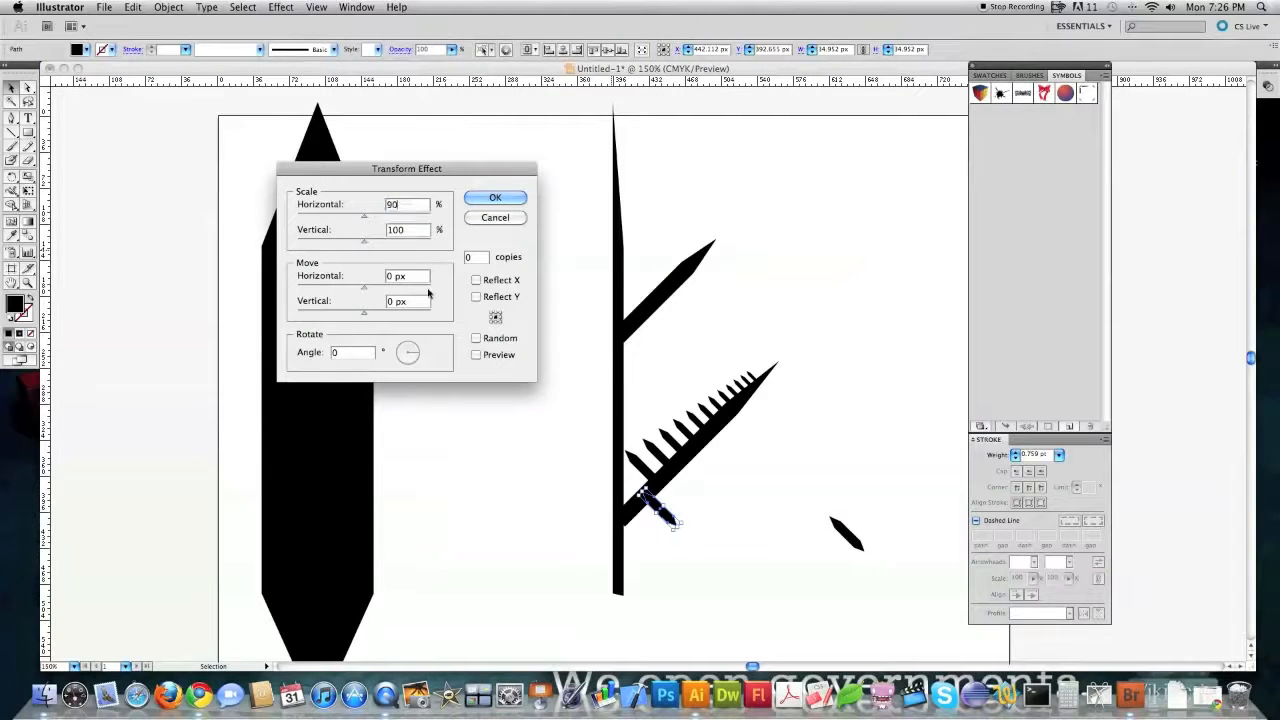
{"action": "double_click", "coordinate": [403, 230]}
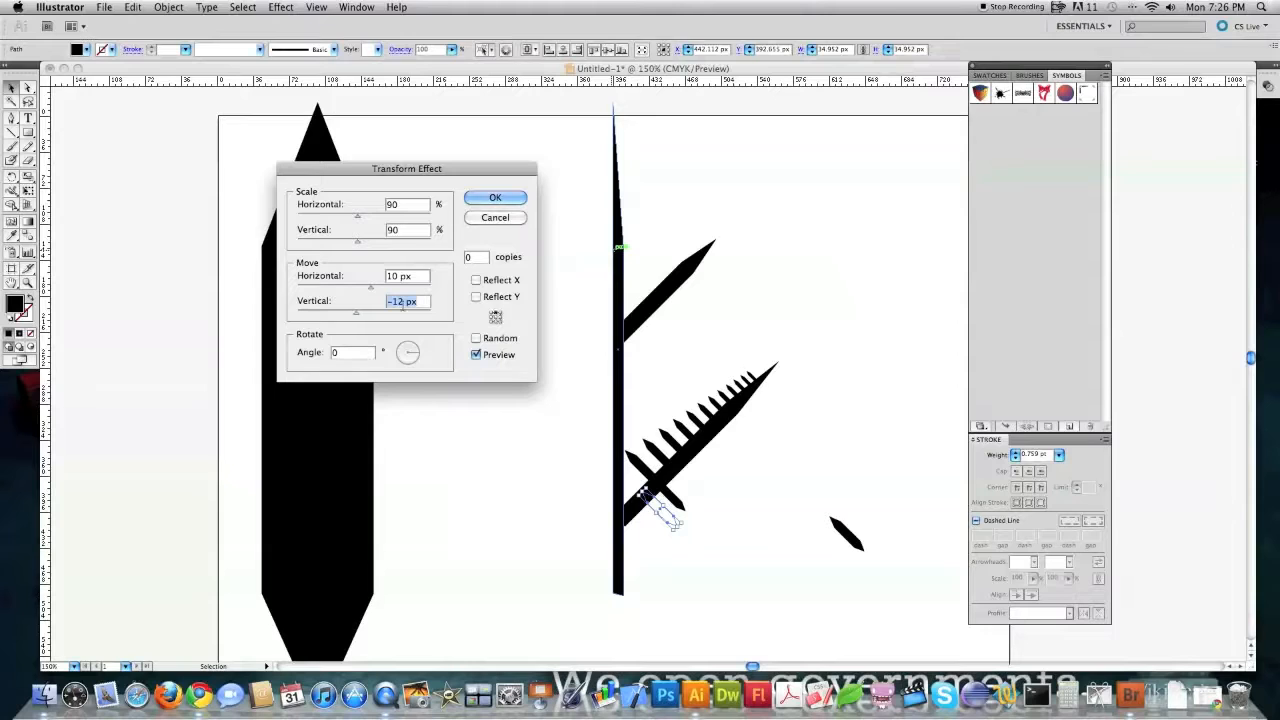
{"action": "type", "text": "-10 px"}
{"action": "key", "text": "Up"}
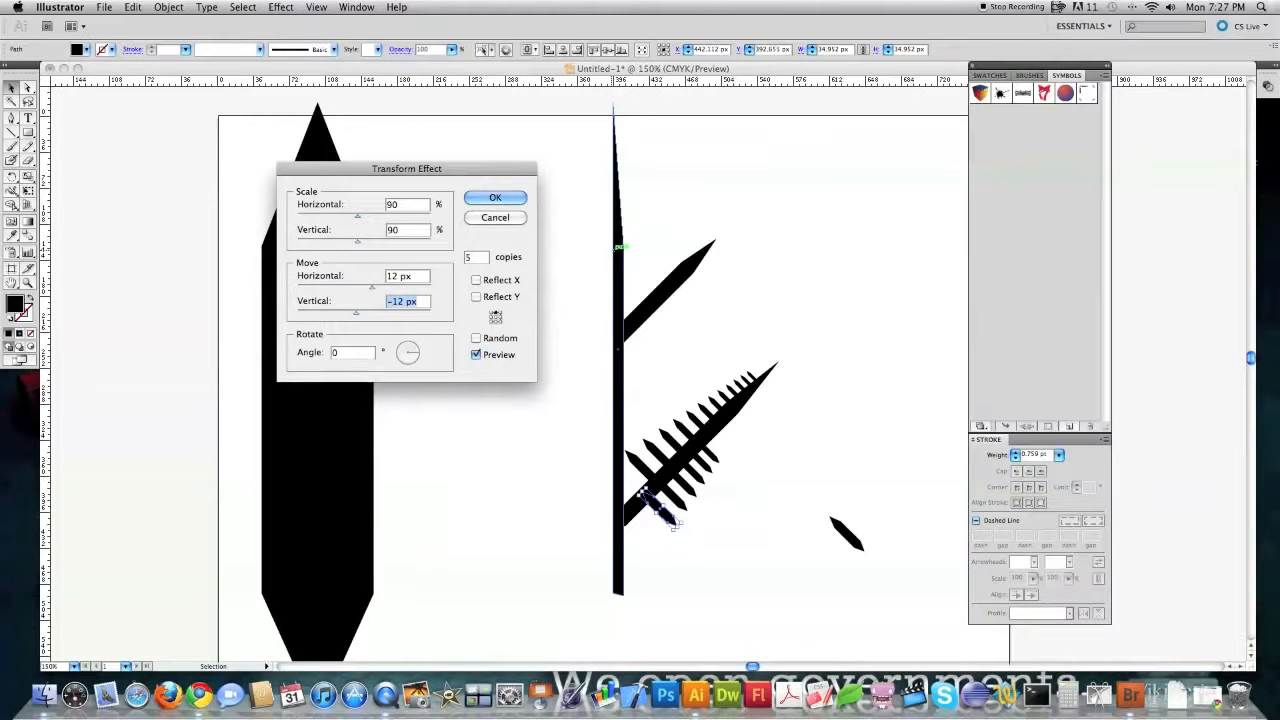
Widen the underside bars' spacing to a horizontal move of 15 px and a vertical move of -15 px.
{"action": "key", "text": "Down"}
{"action": "key", "text": "Down"}
{"action": "key", "text": "shift+Tab"}
{"action": "key", "text": "Up"}
{"action": "key", "text": "Up"}
{"action": "key", "text": "Up"}
{"action": "key", "text": "Tab"}
{"action": "key", "text": "Down"}
Set the underside effect's number of copies to 12 and apply the effect.
{"action": "left_click", "coordinate": [471, 258]}
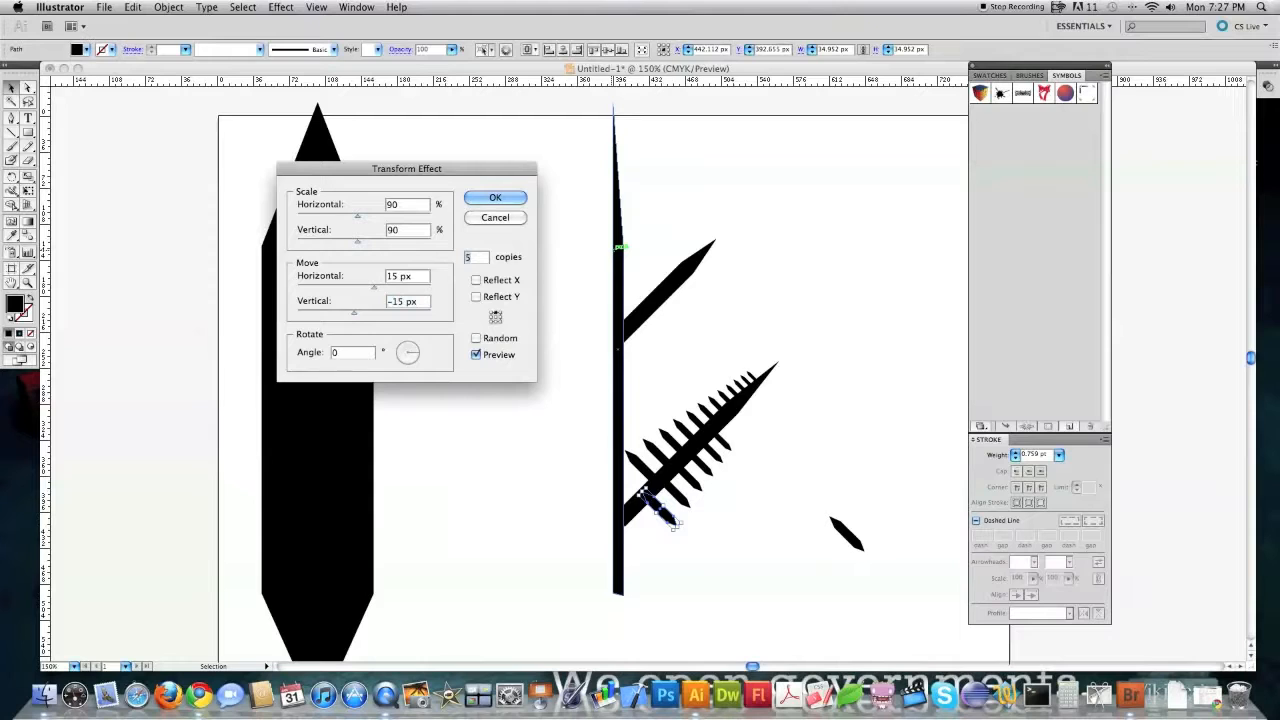
{"action": "key", "text": "Up"}
{"action": "key", "text": "Up"}
{"action": "key", "text": "Up"}
{"action": "key", "text": "Up"}
{"action": "key", "text": "Up"}
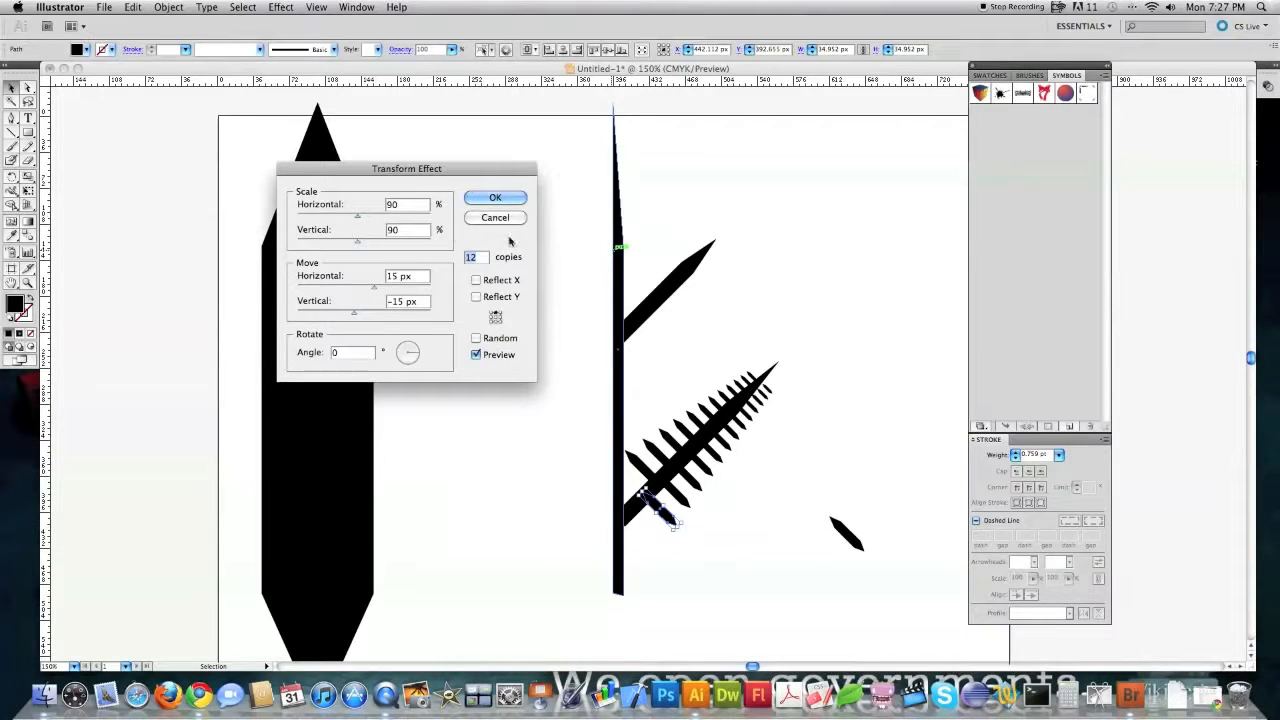
{"action": "left_click", "coordinate": [492, 199]}
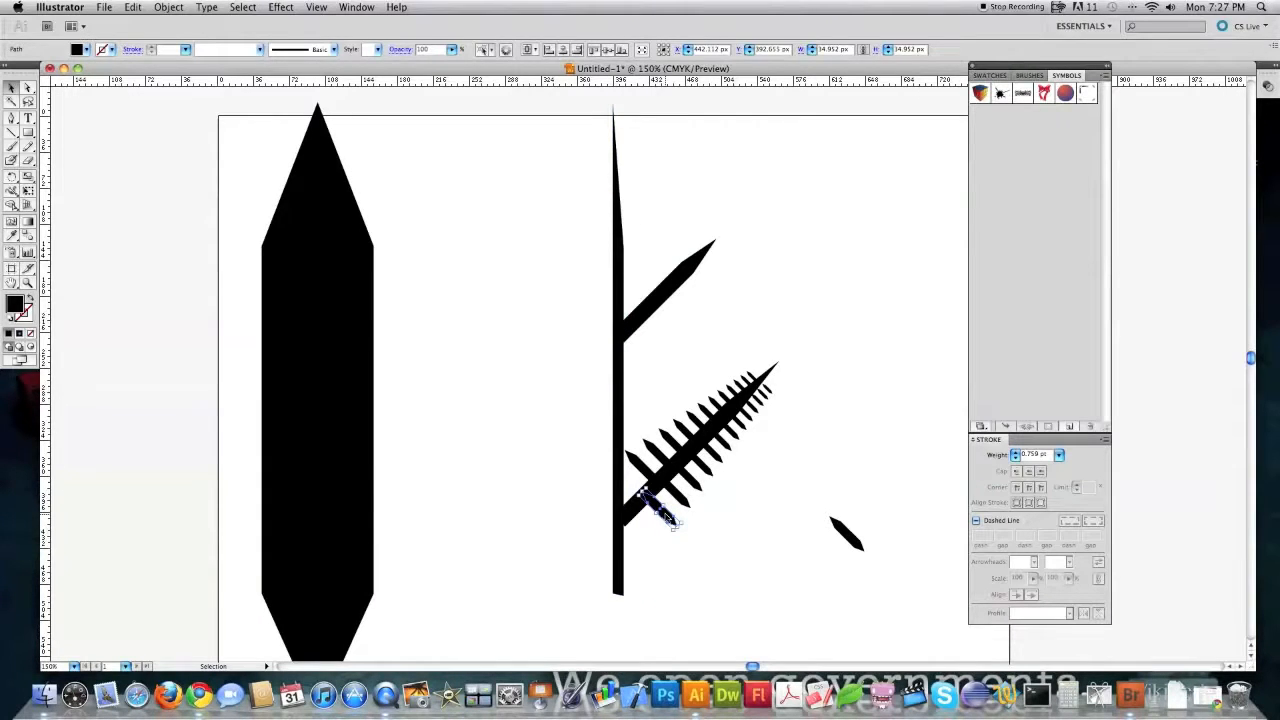
Duplicate both rows of tiny bars from the lower branch onto the matching sides of the upper branch.
{"action": "left_click_drag", "start_coordinate": [664, 510], "coordinate": [645, 352]}
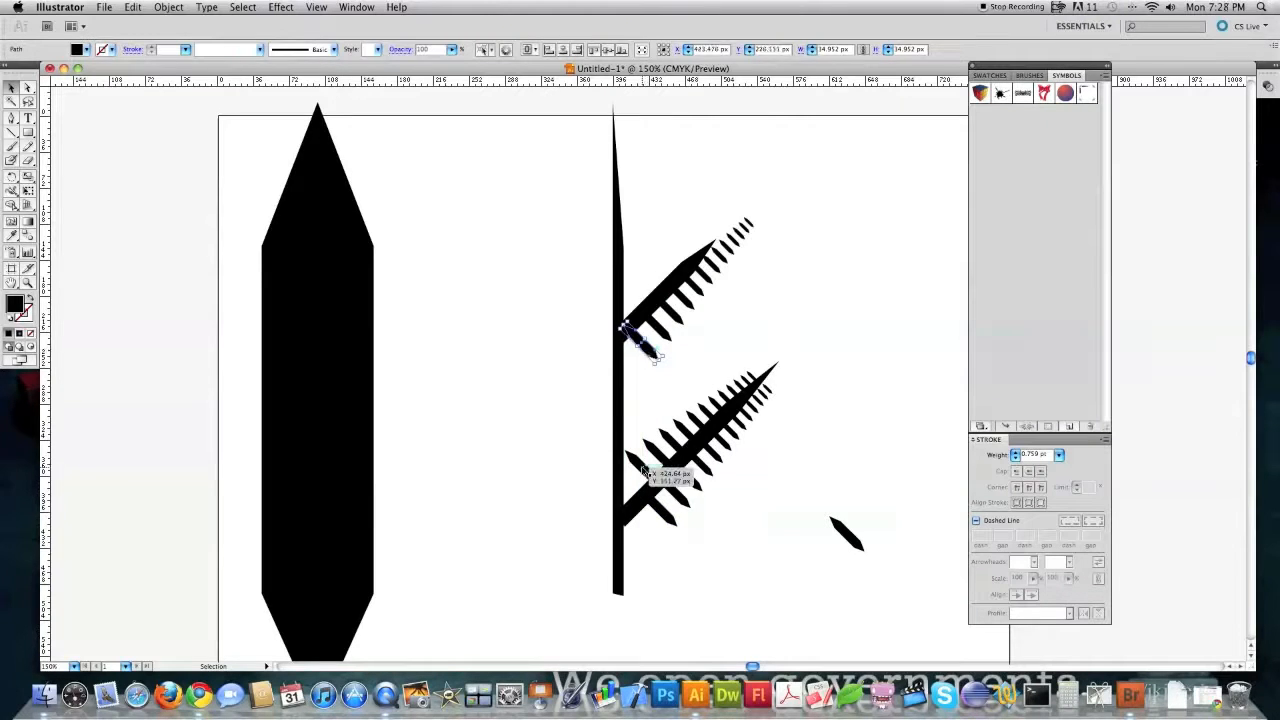
{"action": "left_click_drag", "start_coordinate": [640, 342], "coordinate": [626, 272]}
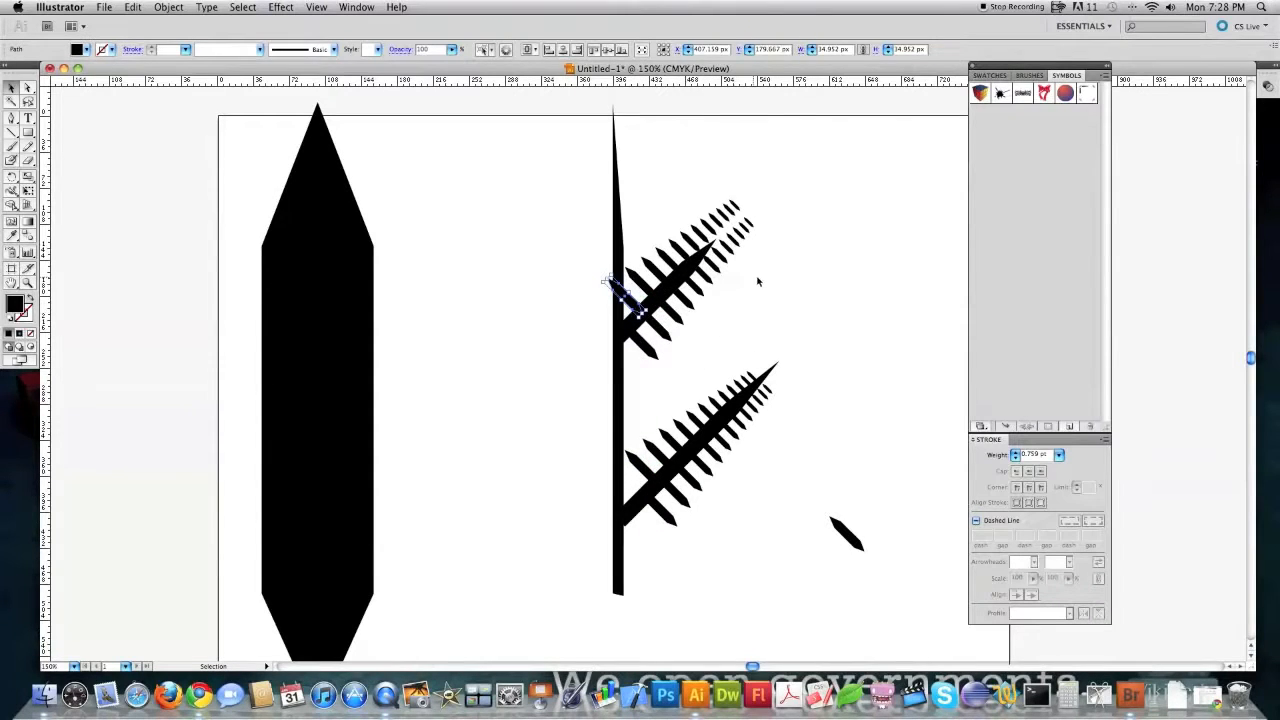
Edit the Transform effect on the upper branch's upper-side row, reducing the number of copies to 5.
{"action": "left_click", "coordinate": [356, 7]}
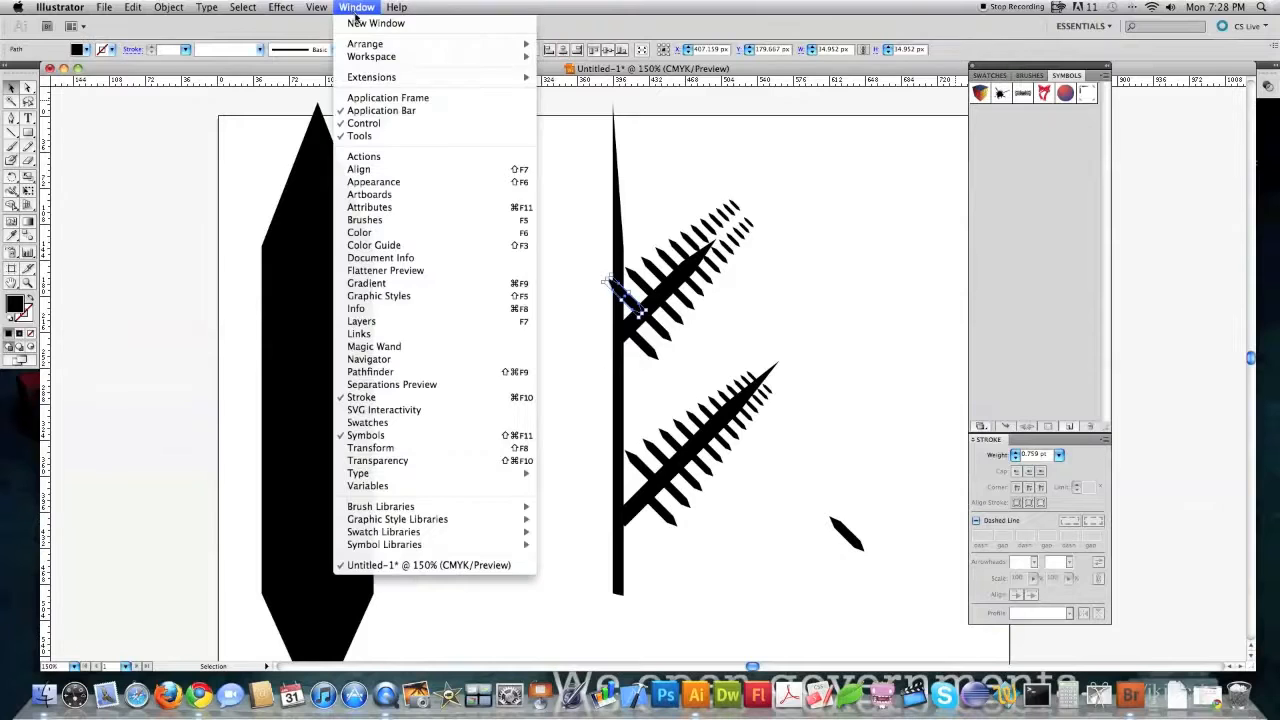
{"action": "left_click", "coordinate": [382, 183]}
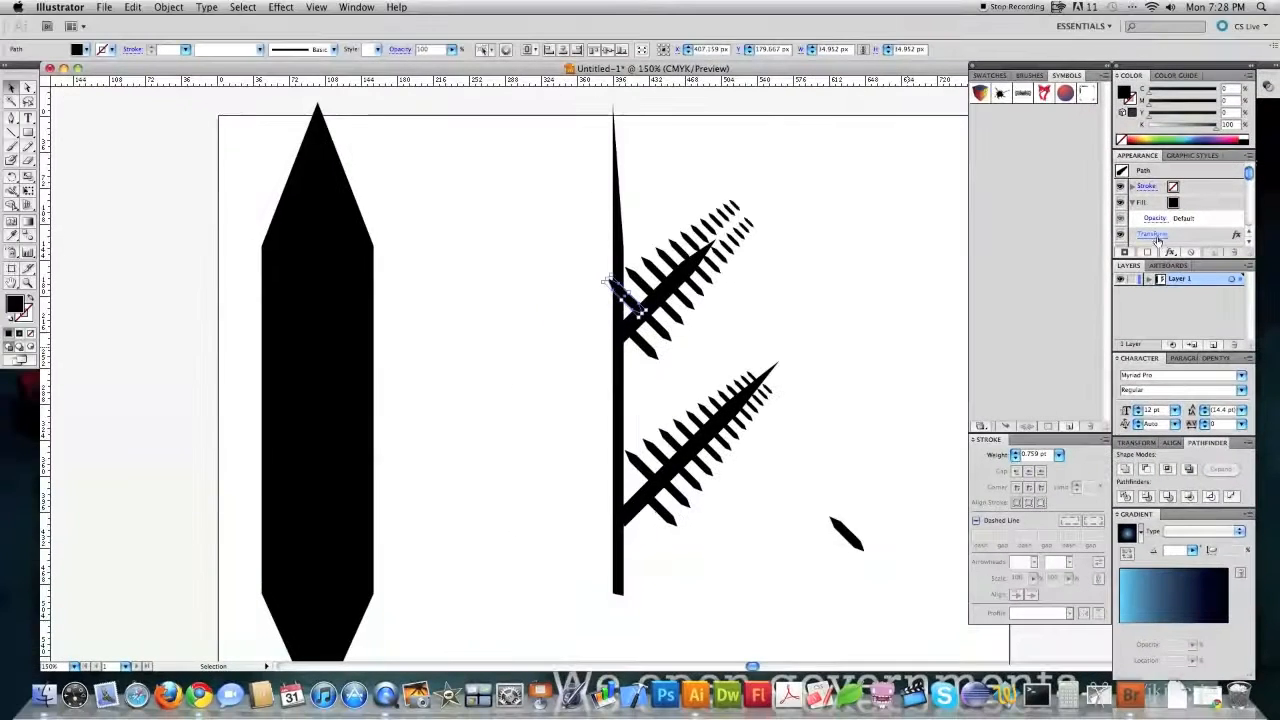
{"action": "left_click", "coordinate": [1150, 228]}
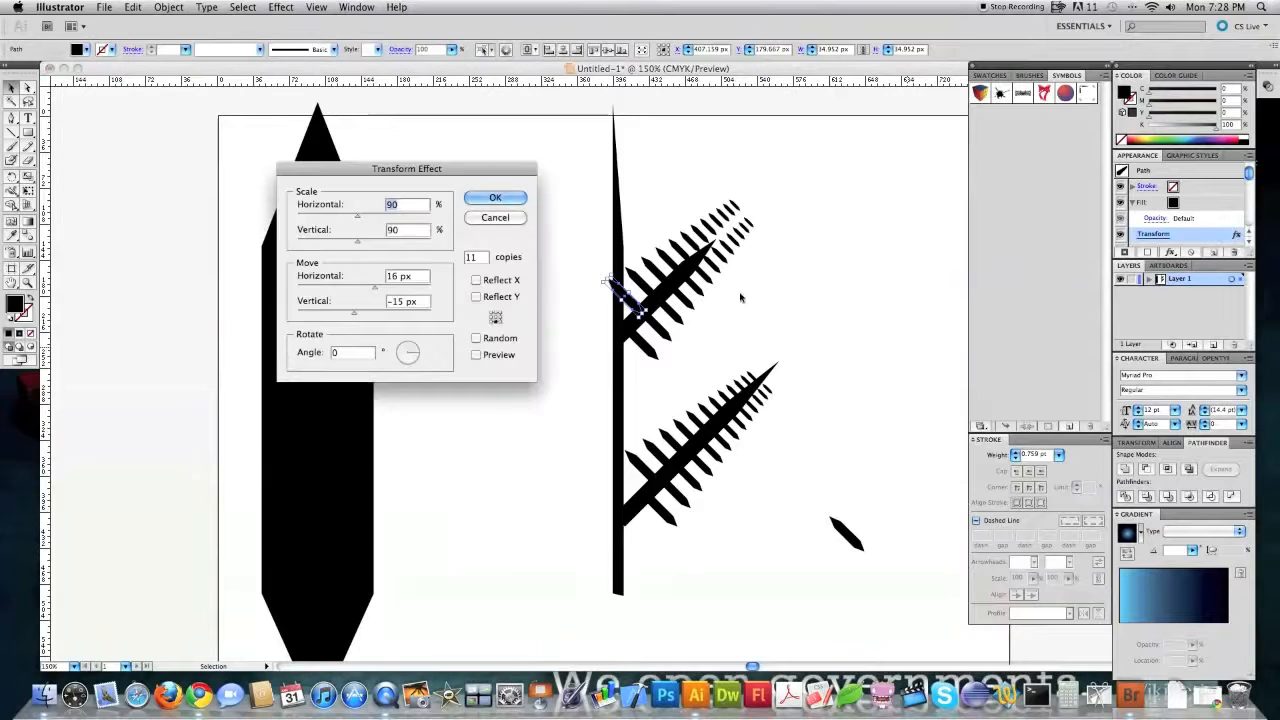
{"action": "double_click", "coordinate": [471, 257]}
{"action": "key", "text": "Down"}
{"action": "left_click", "coordinate": [476, 354]}
{"action": "key", "text": "Down"}
{"action": "key", "text": "Down"}
{"action": "key", "text": "Down"}
{"action": "key", "text": "Down"}
{"action": "key", "text": "Down"}
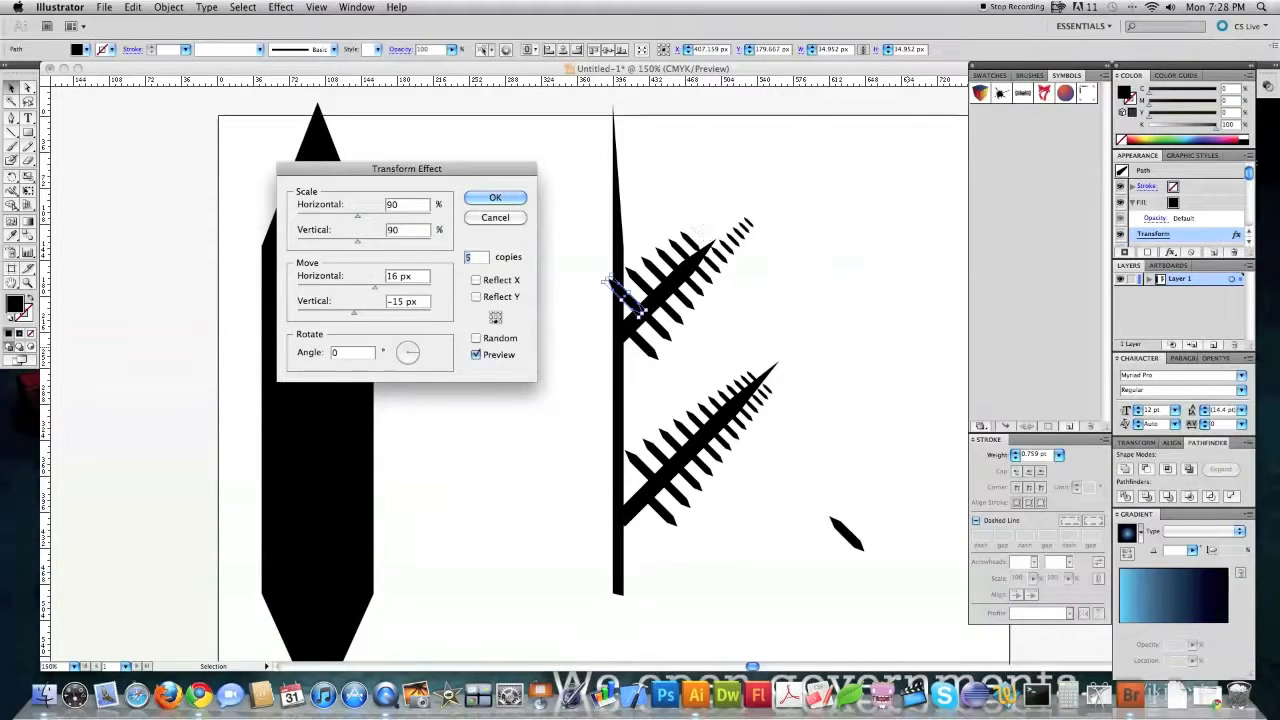
{"action": "left_click", "coordinate": [494, 200]}
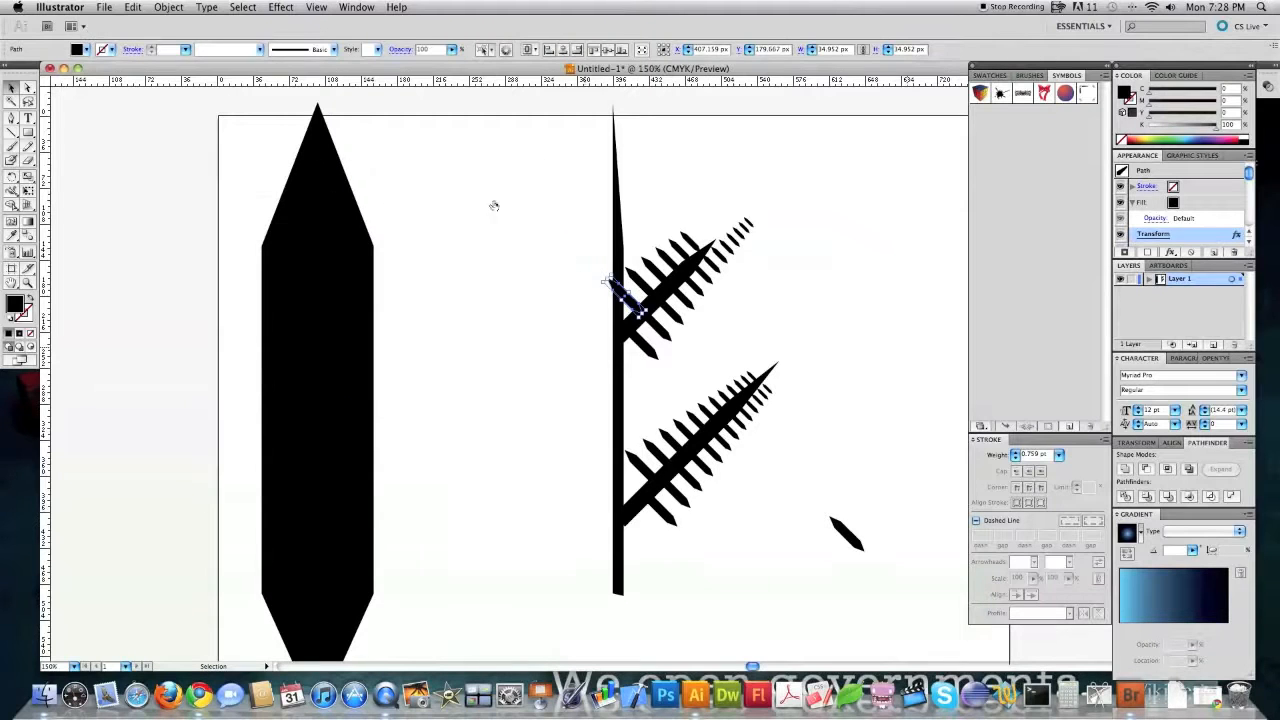
Edit the Transform effect on the upper branch's underside row, reducing the number of copies so the spikes end near the branch tip.
{"action": "left_click", "coordinate": [1153, 234]}
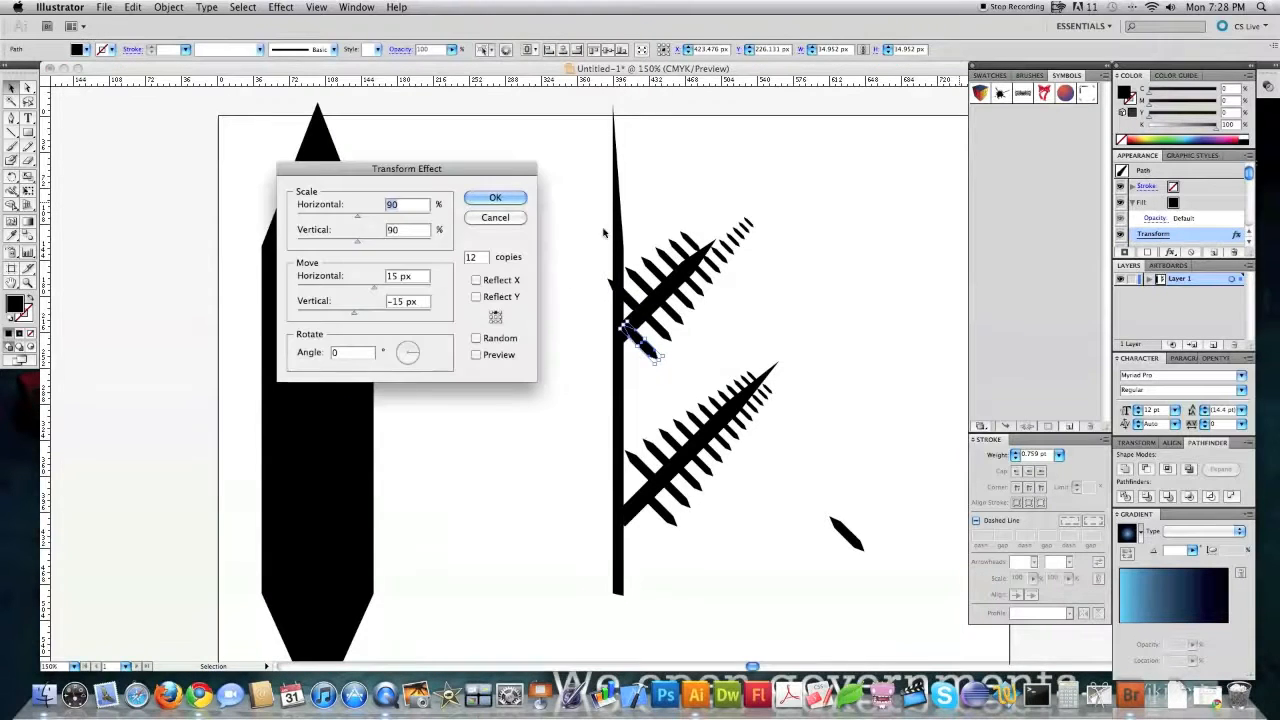
{"action": "left_click", "coordinate": [476, 356]}
{"action": "left_click", "coordinate": [478, 257]}
{"action": "key", "text": "Down"}
{"action": "key", "text": "Down"}
{"action": "key", "text": "Down"}
{"action": "key", "text": "Down"}
{"action": "key", "text": "Down"}
{"action": "key", "text": "Down"}
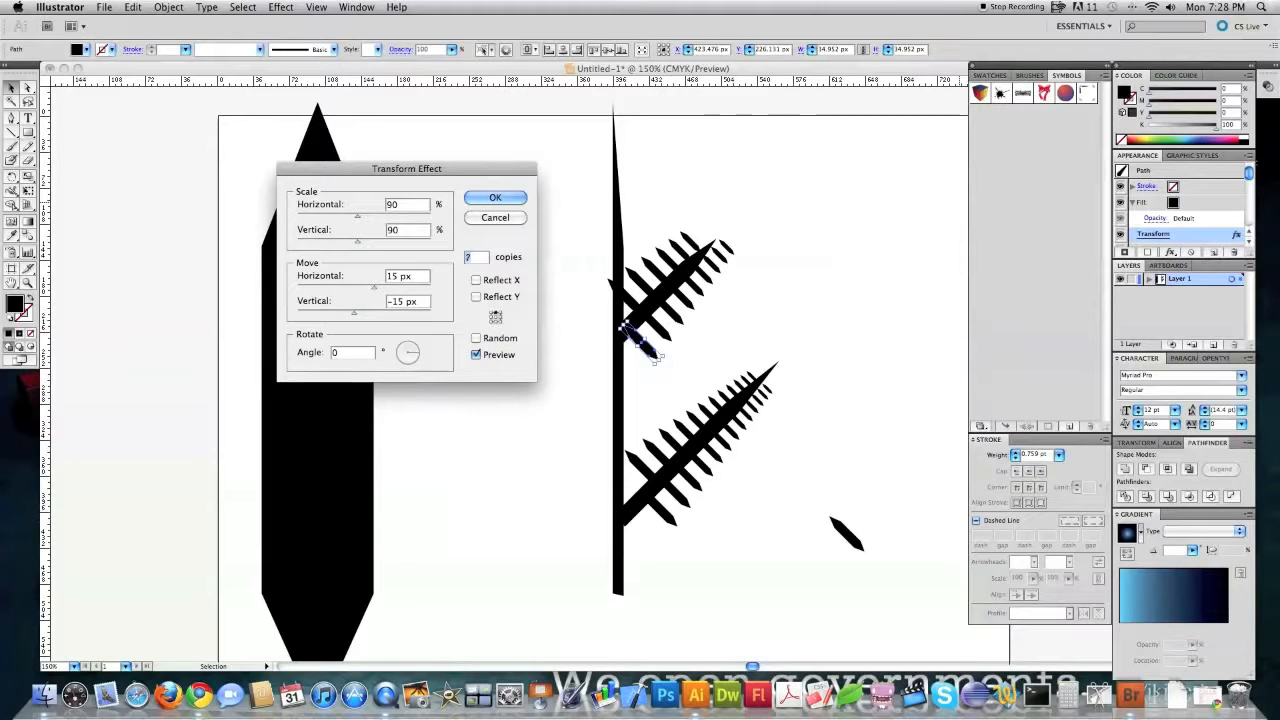
{"action": "left_click", "coordinate": [494, 198]}
Move the loose small bar off the artboard, beyond its left edge.
{"action": "key", "text": "z"}
{"action": "left_click", "coordinate": [771, 394], "text": "alt"}
{"action": "left_click", "coordinate": [551, 393], "text": "alt"}
{"action": "key", "text": "v"}
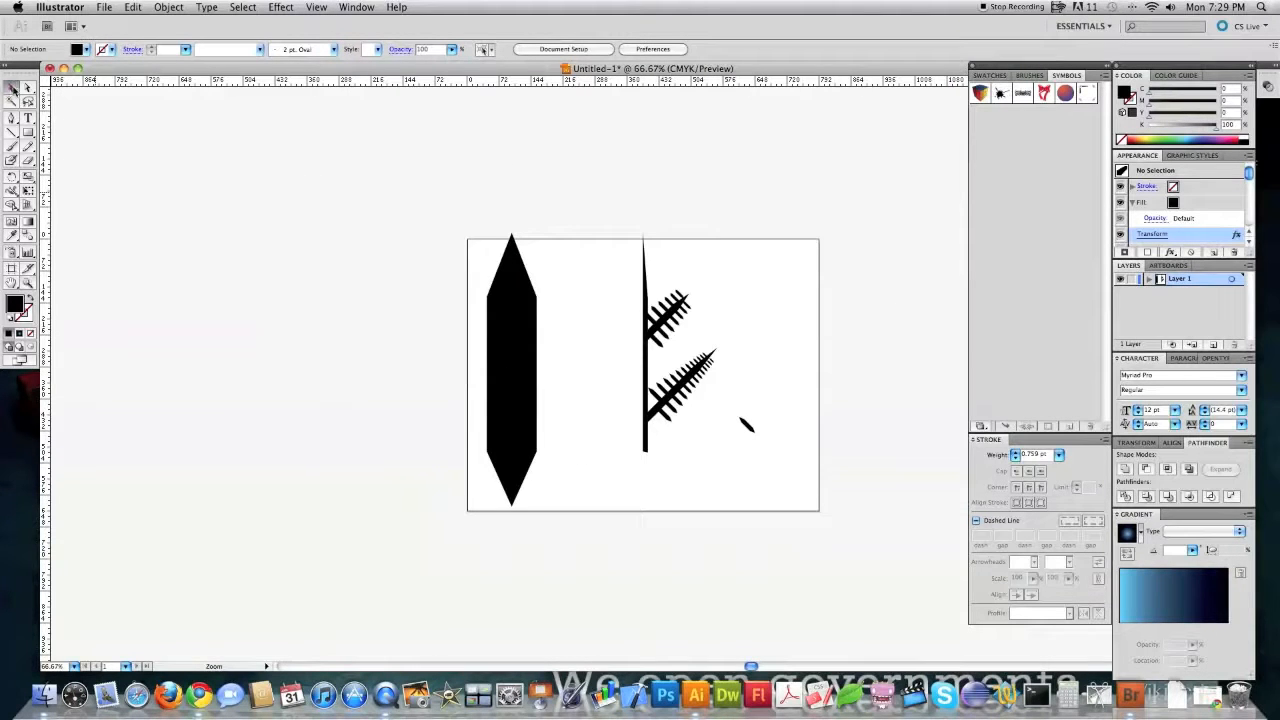
{"action": "left_click_drag", "start_coordinate": [755, 427], "coordinate": [420, 355]}
Group the stem, both branches and all of their spike rows into one half-arm object.
{"action": "left_click_drag", "start_coordinate": [746, 465], "coordinate": [612, 203]}
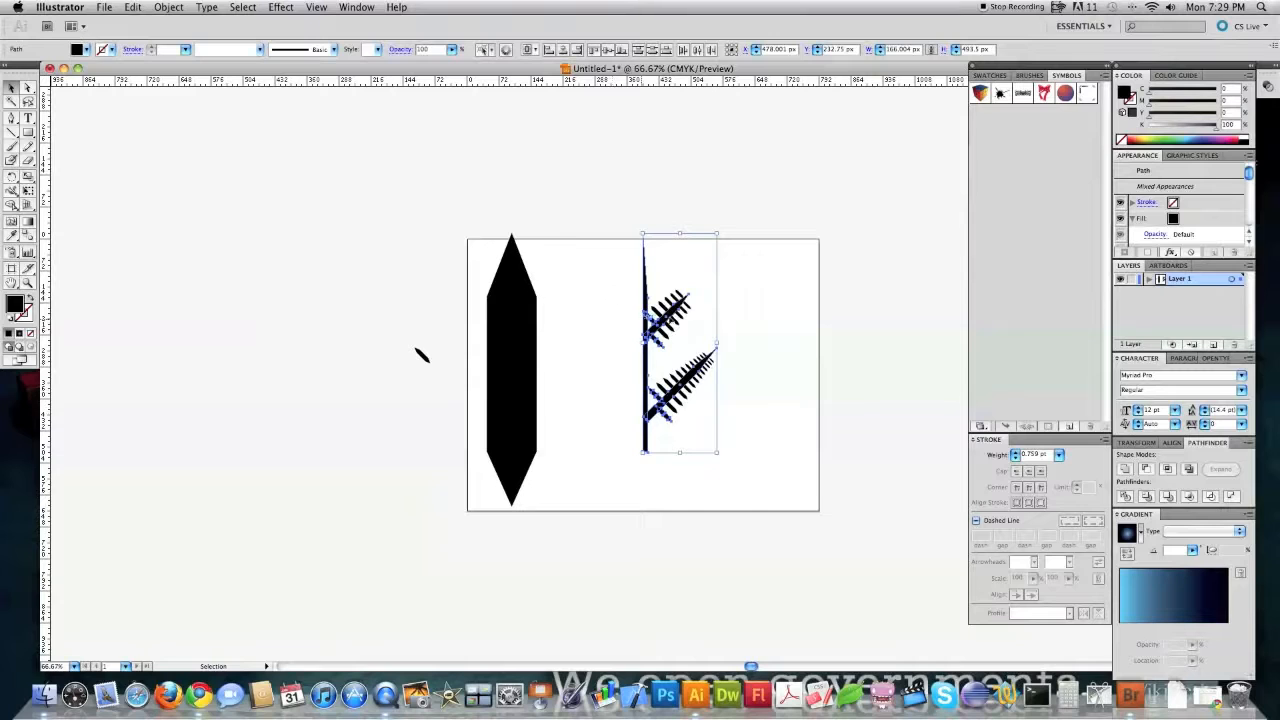
{"action": "left_click", "coordinate": [168, 7]}
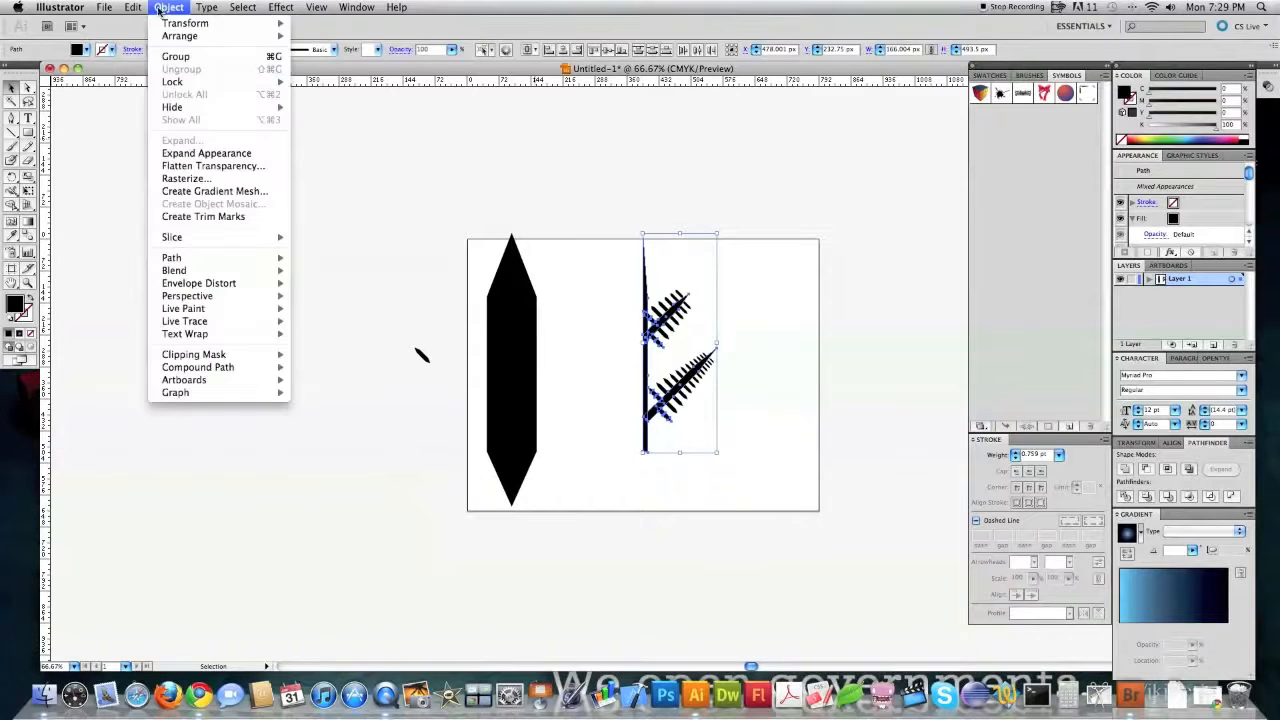
{"action": "left_click", "coordinate": [180, 54]}
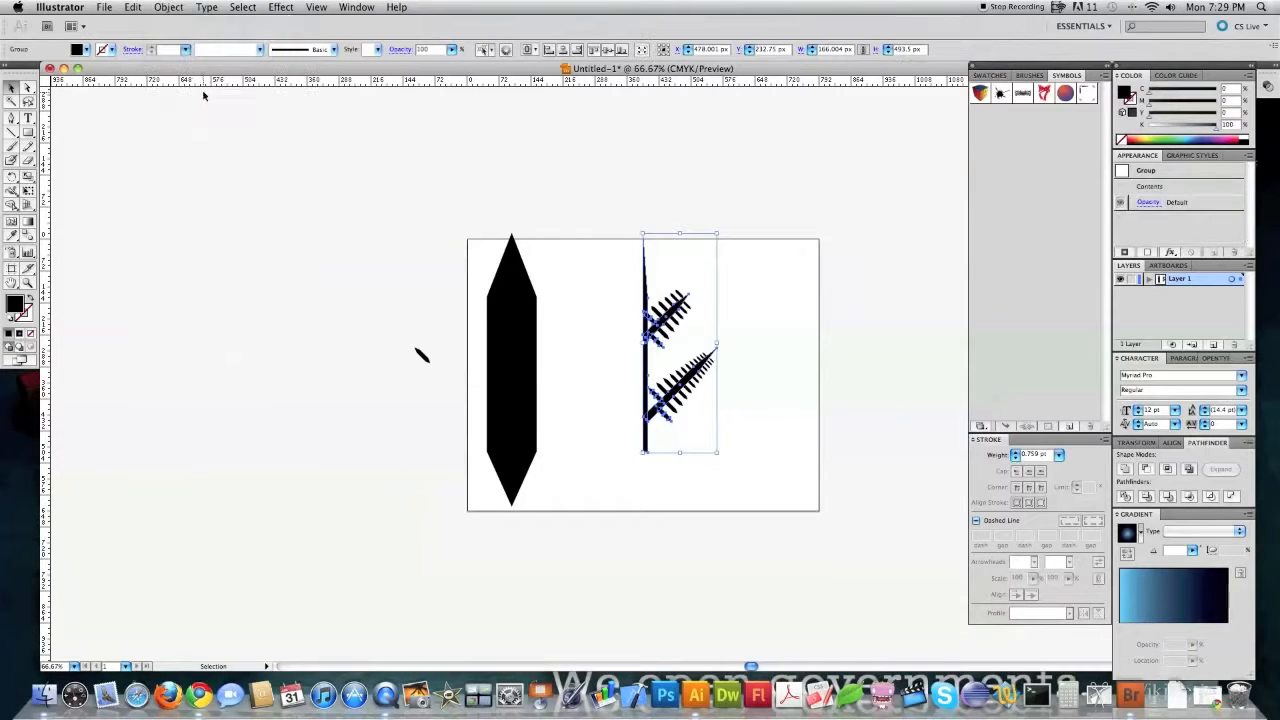
Apply a Transform effect to the half-arm group with Reflect X, the middle-left reference point and 1 copy.
{"action": "left_click", "coordinate": [281, 8]}
{"action": "mouse_move", "coordinate": [333, 132]}
{"action": "left_click", "coordinate": [492, 172]}
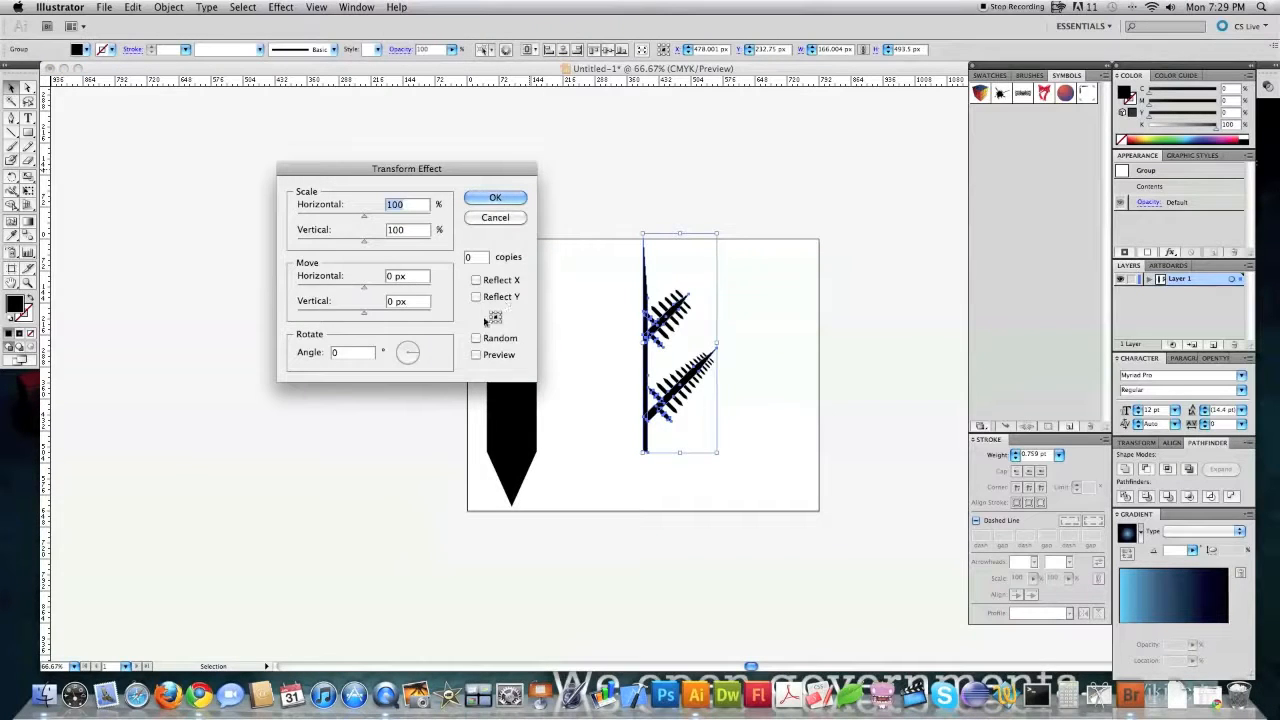
{"action": "left_click", "coordinate": [477, 280]}
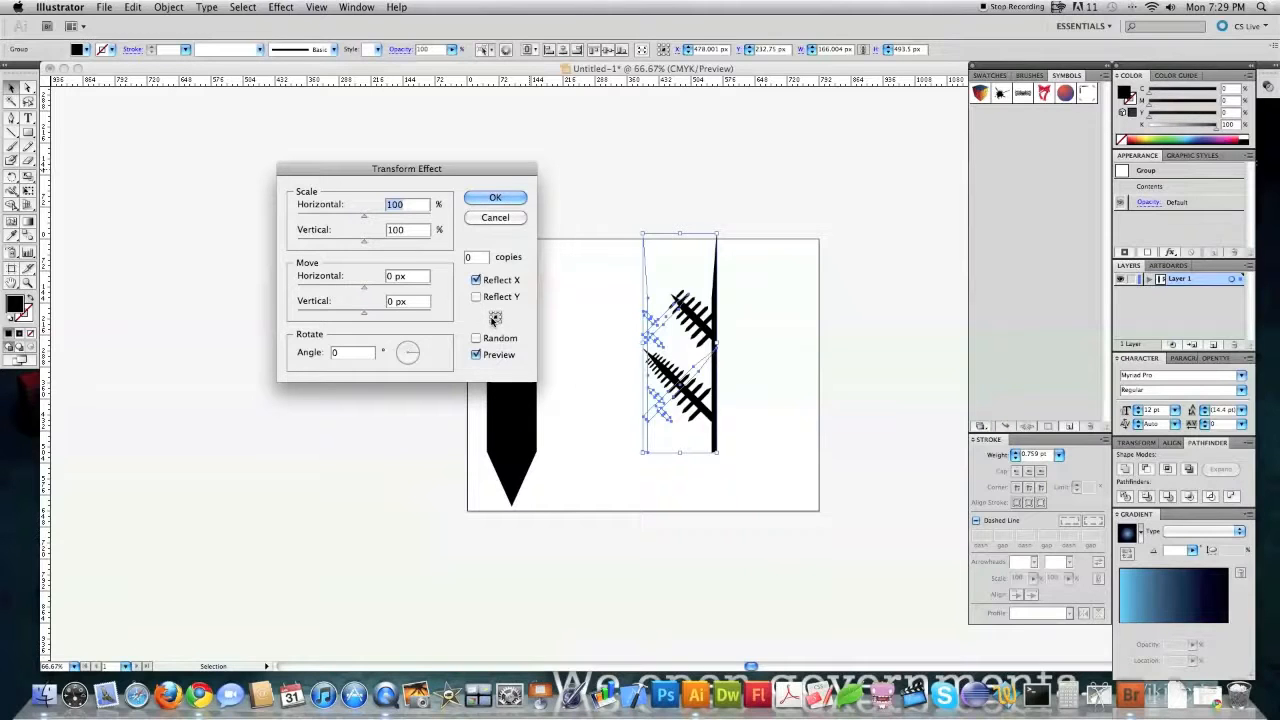
{"action": "left_click", "coordinate": [490, 317]}
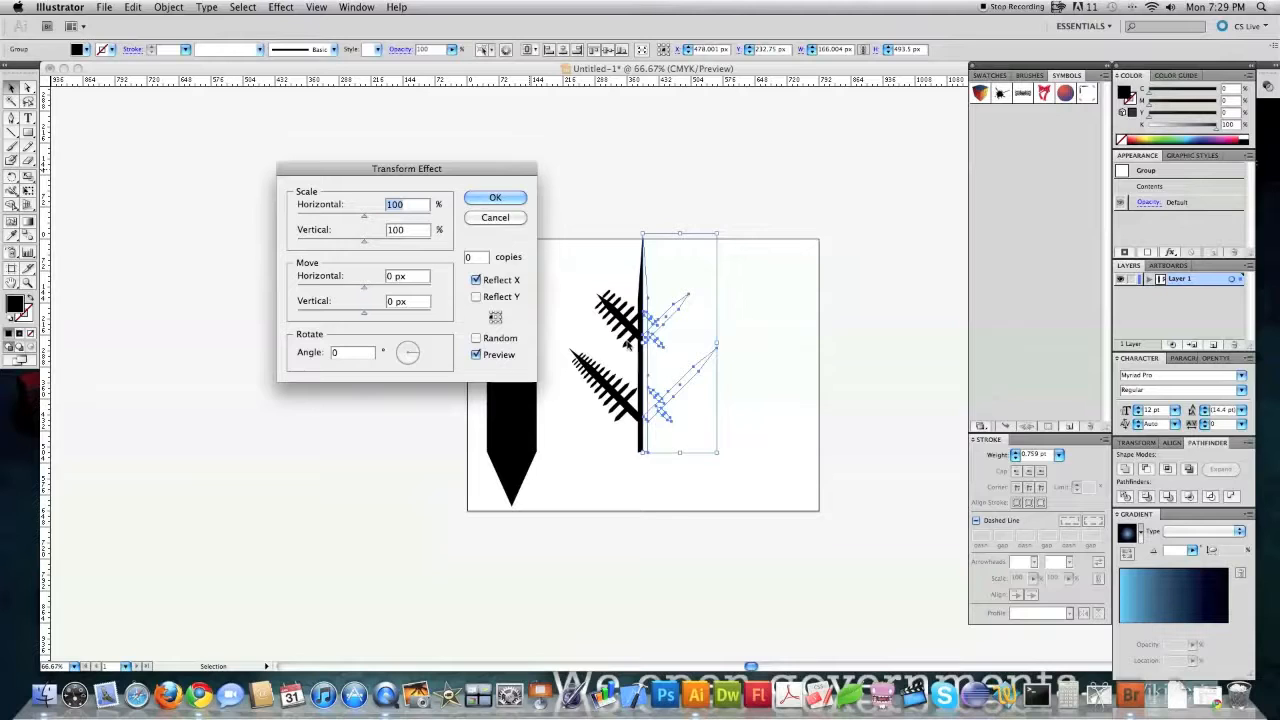
{"action": "key", "text": "BackSpace"}
{"action": "type", "text": "1"}
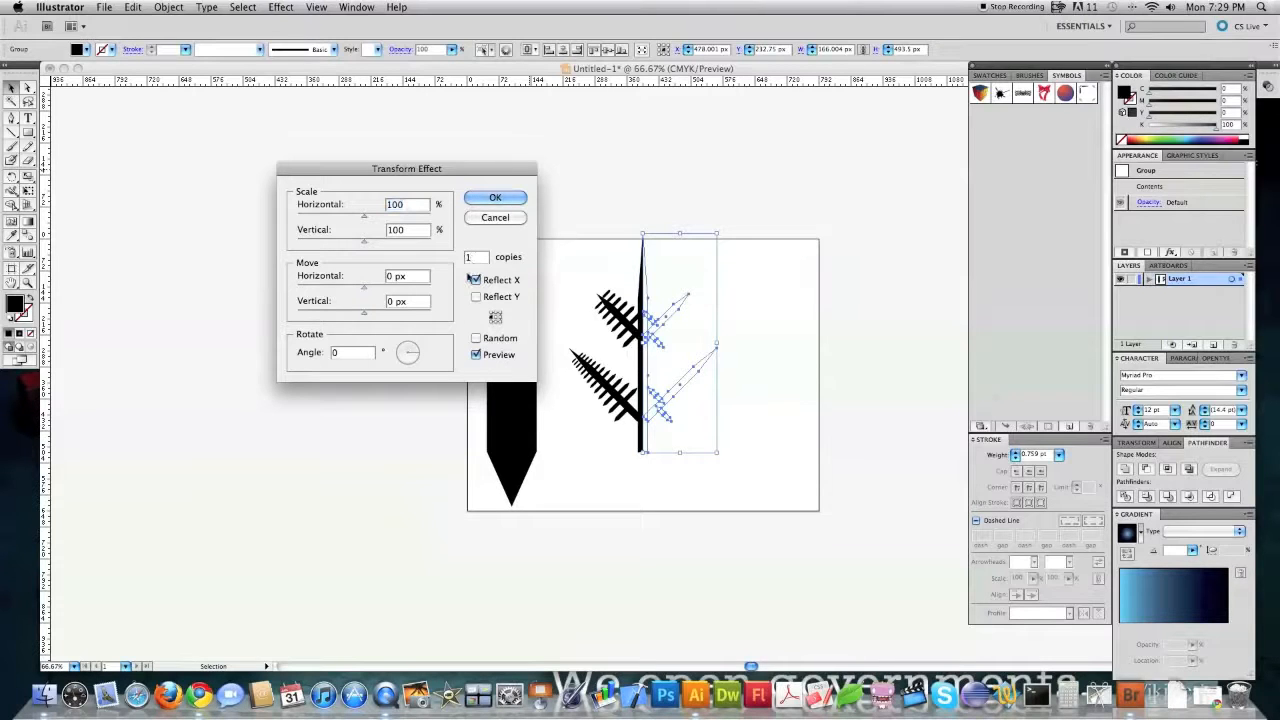
{"action": "left_click", "coordinate": [423, 303]}
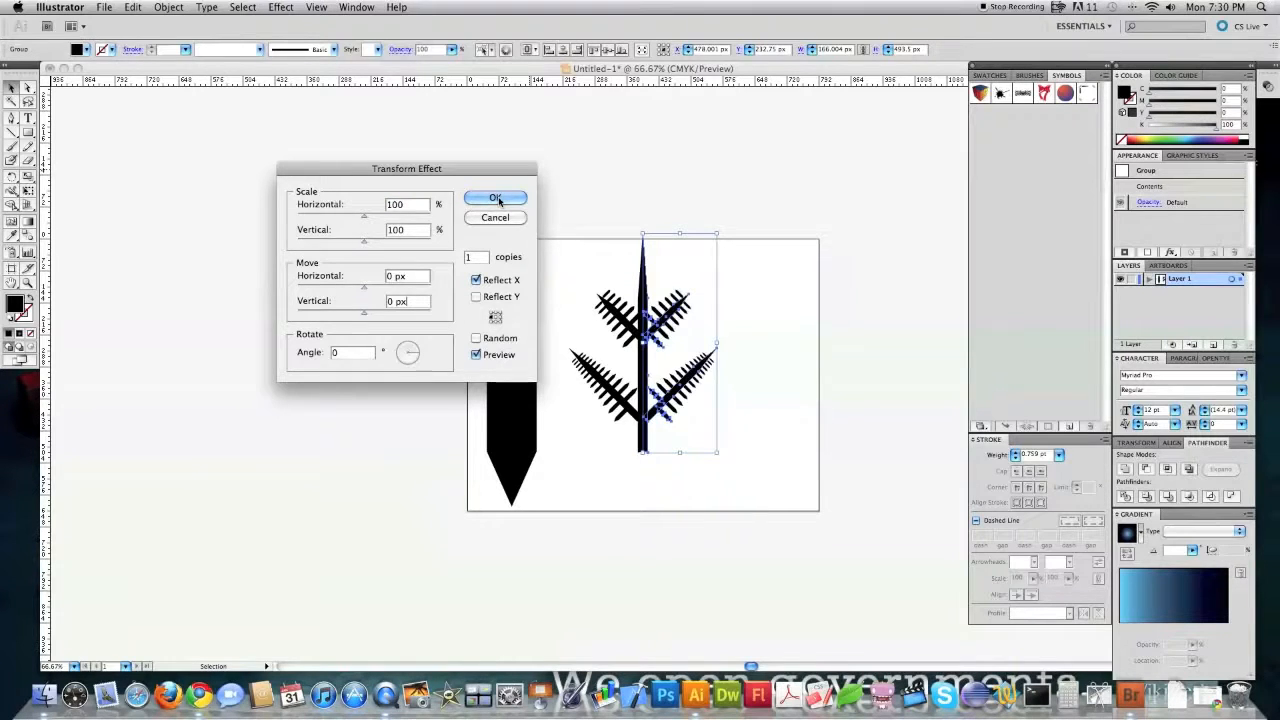
{"action": "left_click", "coordinate": [496, 198]}
Move the large bar off the artboard's left side and shift the mirrored arm about 83 px to the right.
{"action": "left_click", "coordinate": [764, 470]}
{"action": "left_click_drag", "start_coordinate": [745, 481], "coordinate": [577, 211]}
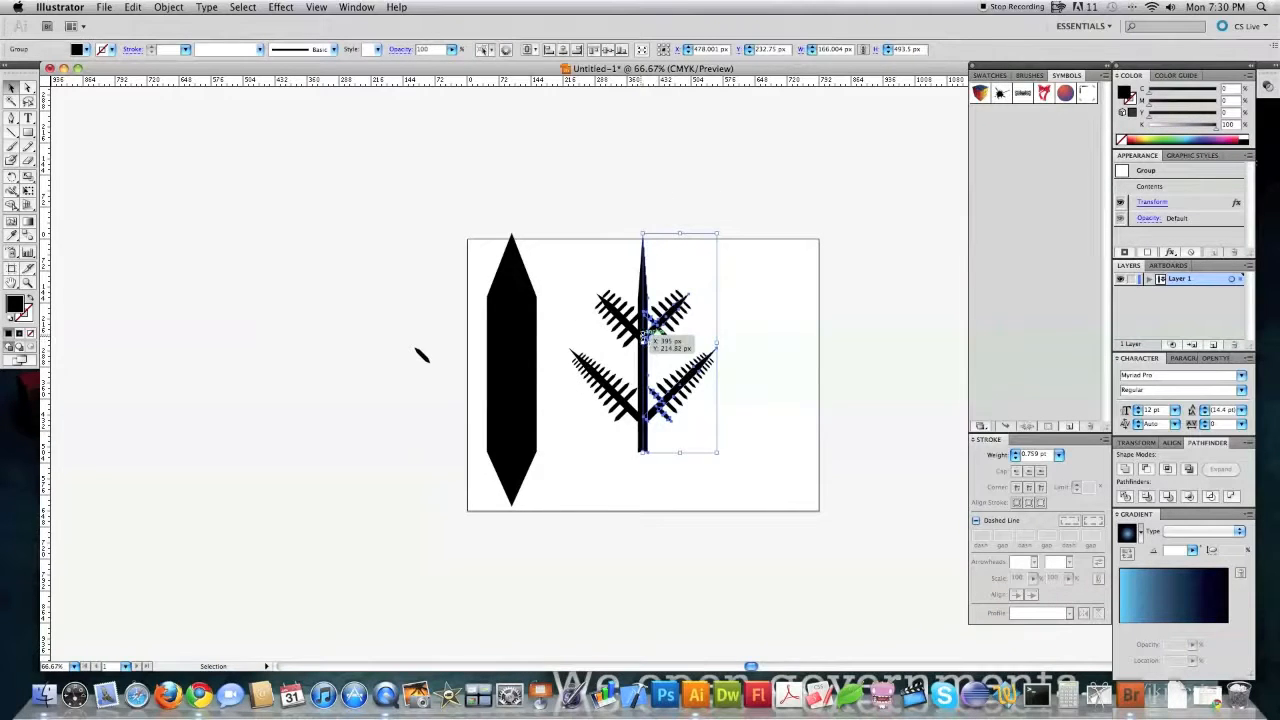
{"action": "left_click_drag", "start_coordinate": [644, 334], "coordinate": [681, 334]}
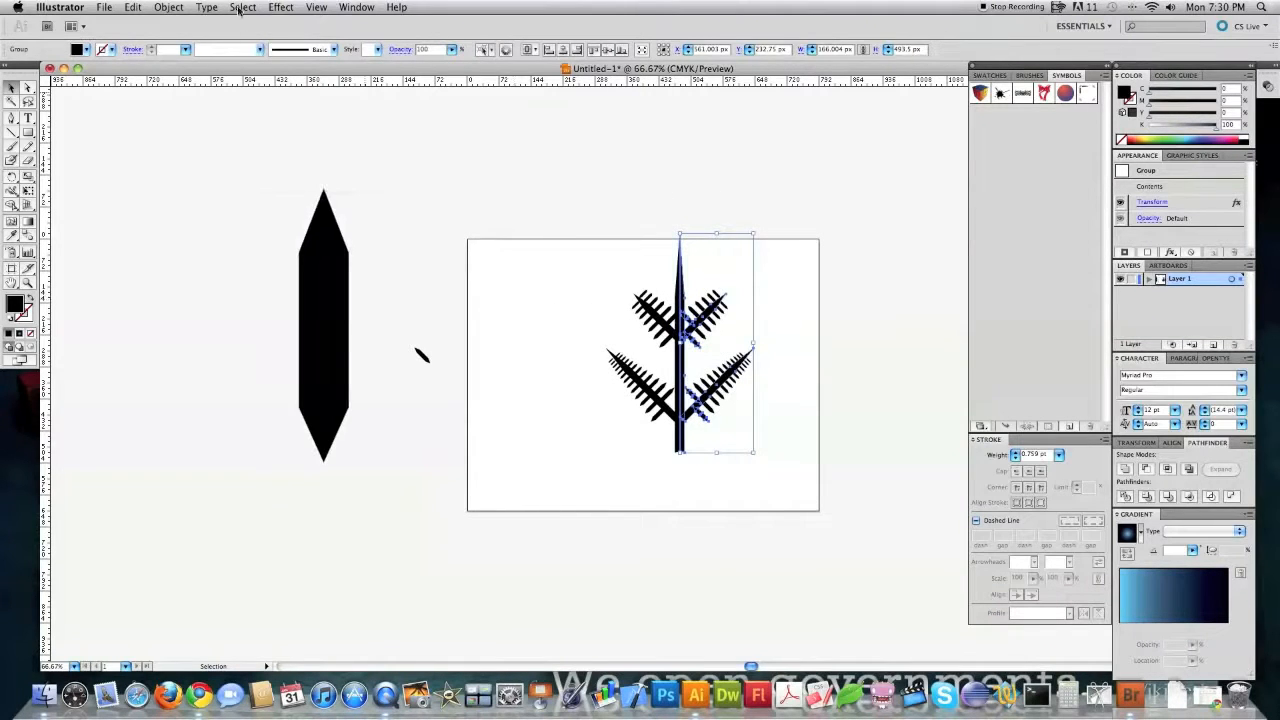
Add a second Transform effect to the mirrored arm with a 30° rotation around the bottom-left reference point.
{"action": "left_click", "coordinate": [241, 8]}
{"action": "mouse_move", "coordinate": [287, 8]}
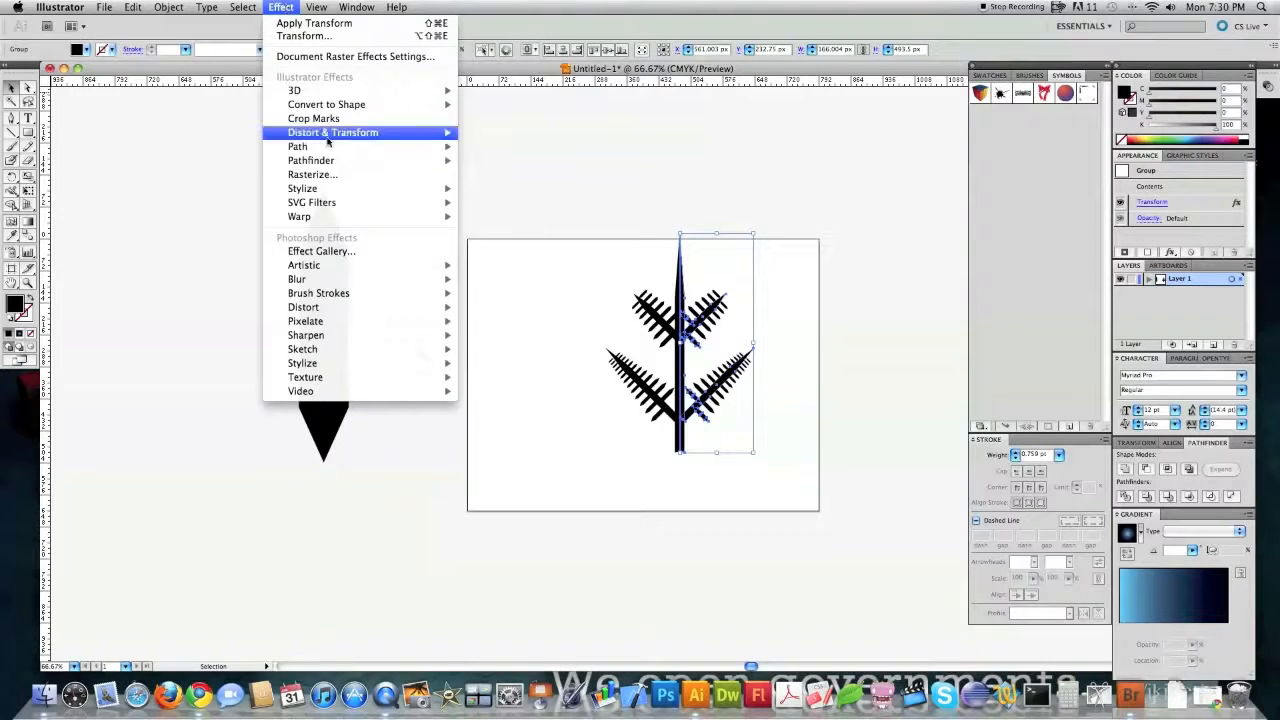
{"action": "mouse_move", "coordinate": [340, 134]}
{"action": "left_click", "coordinate": [515, 176]}
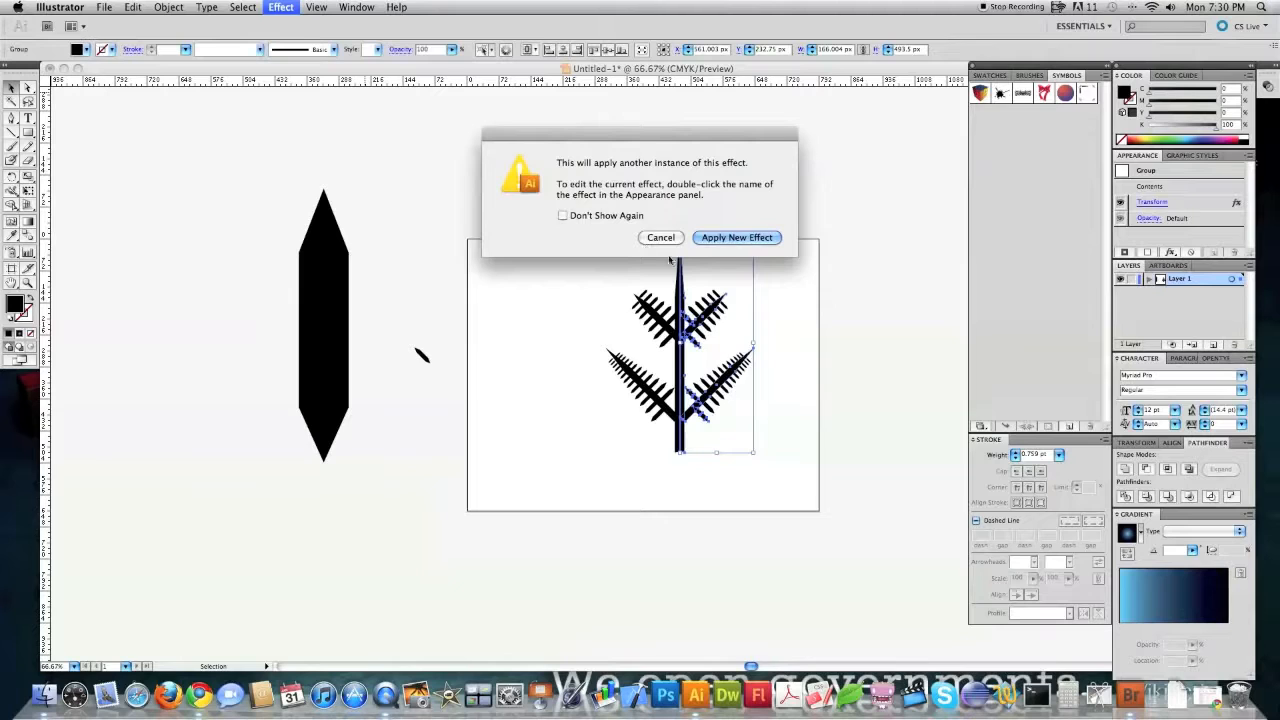
{"action": "left_click", "coordinate": [738, 237]}
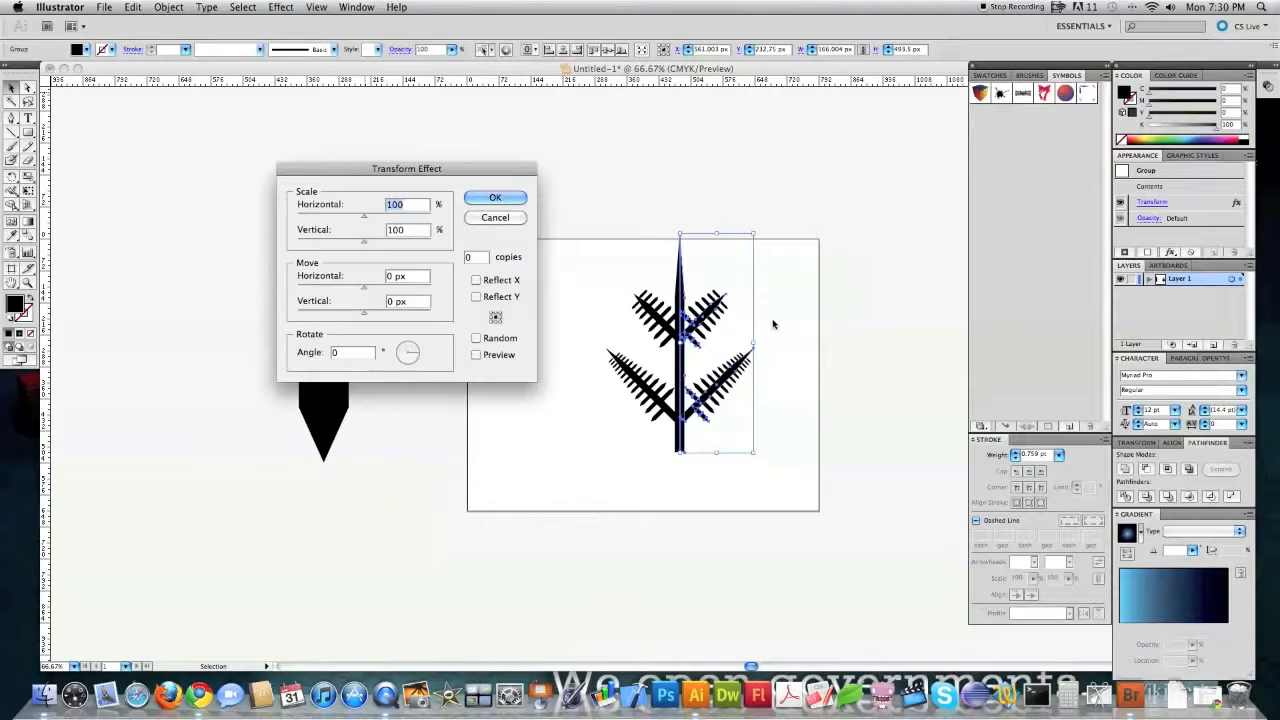
{"action": "left_click", "coordinate": [476, 355]}
{"action": "left_click", "coordinate": [336, 352]}
{"action": "type", "text": "30"}
{"action": "left_click", "coordinate": [424, 300]}
{"action": "left_click", "coordinate": [495, 322]}
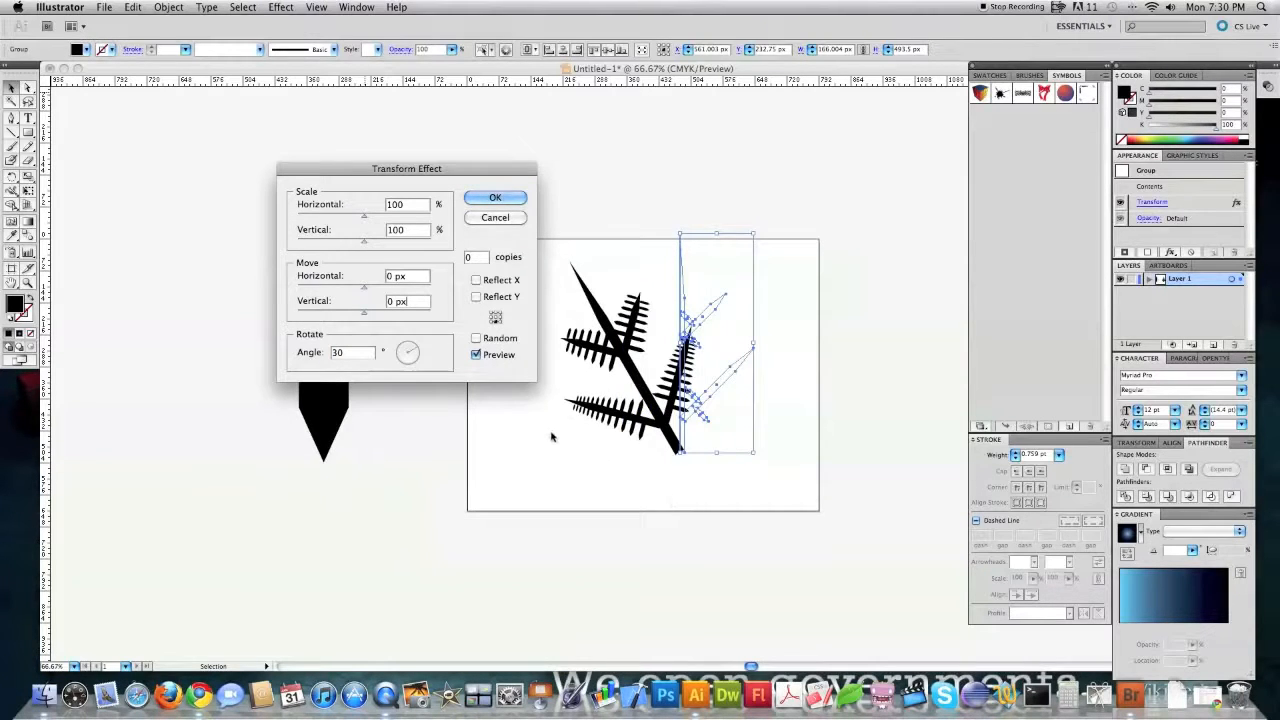
Set the rotation effect to 11 copies, apply it and deselect the finished snowflake.
{"action": "key", "text": "Up"}
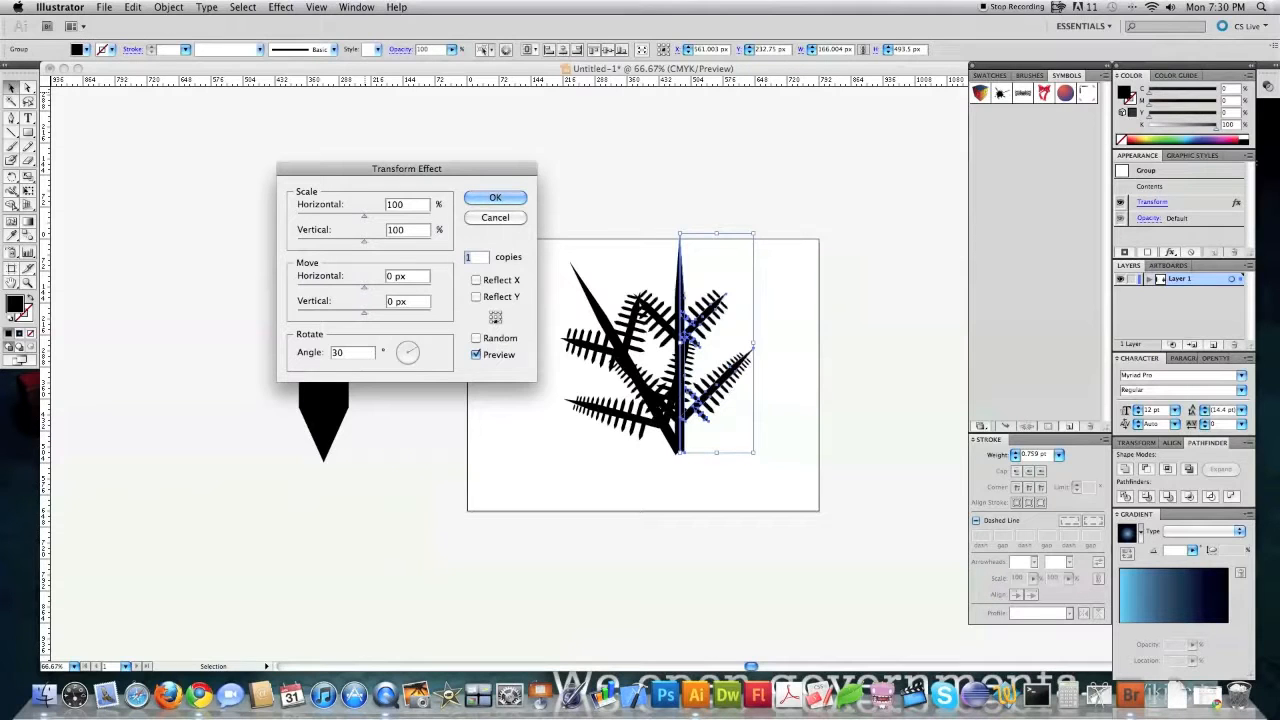
{"action": "key", "text": "Up"}
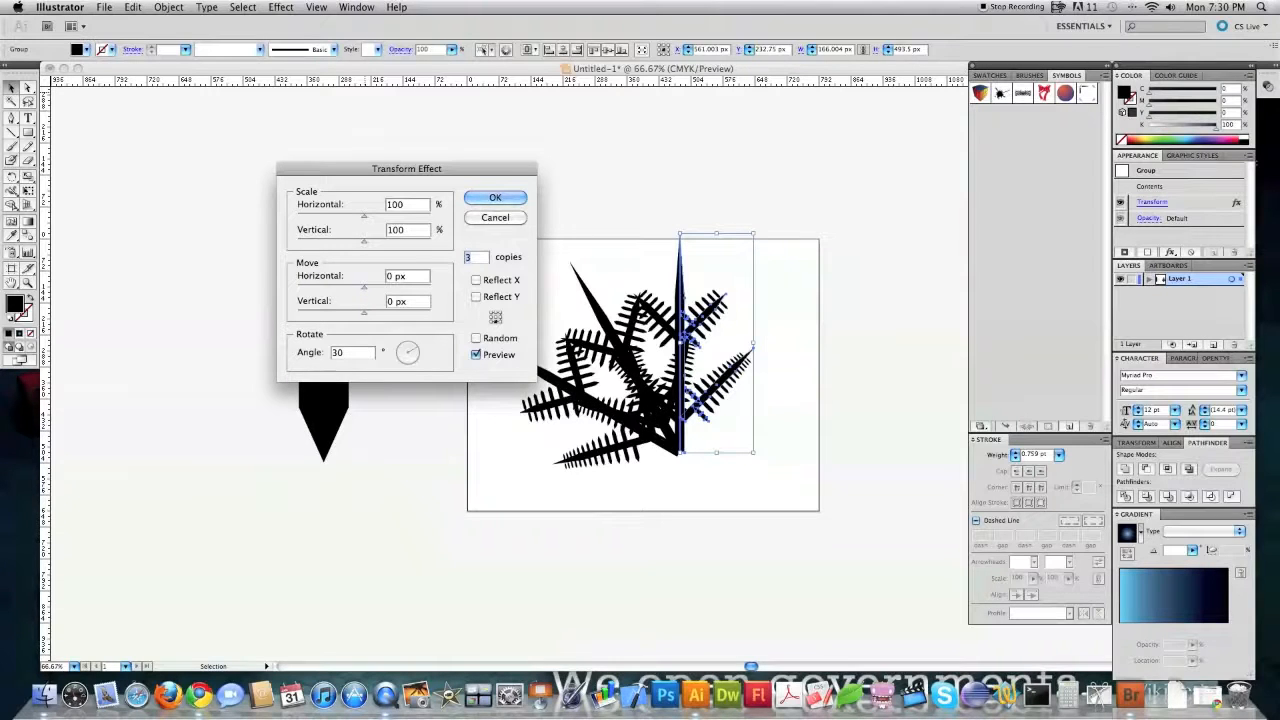
{"action": "key", "text": "Up"}
{"action": "key", "text": "Up"}
{"action": "key", "text": "Up"}
{"action": "key", "text": "Up"}
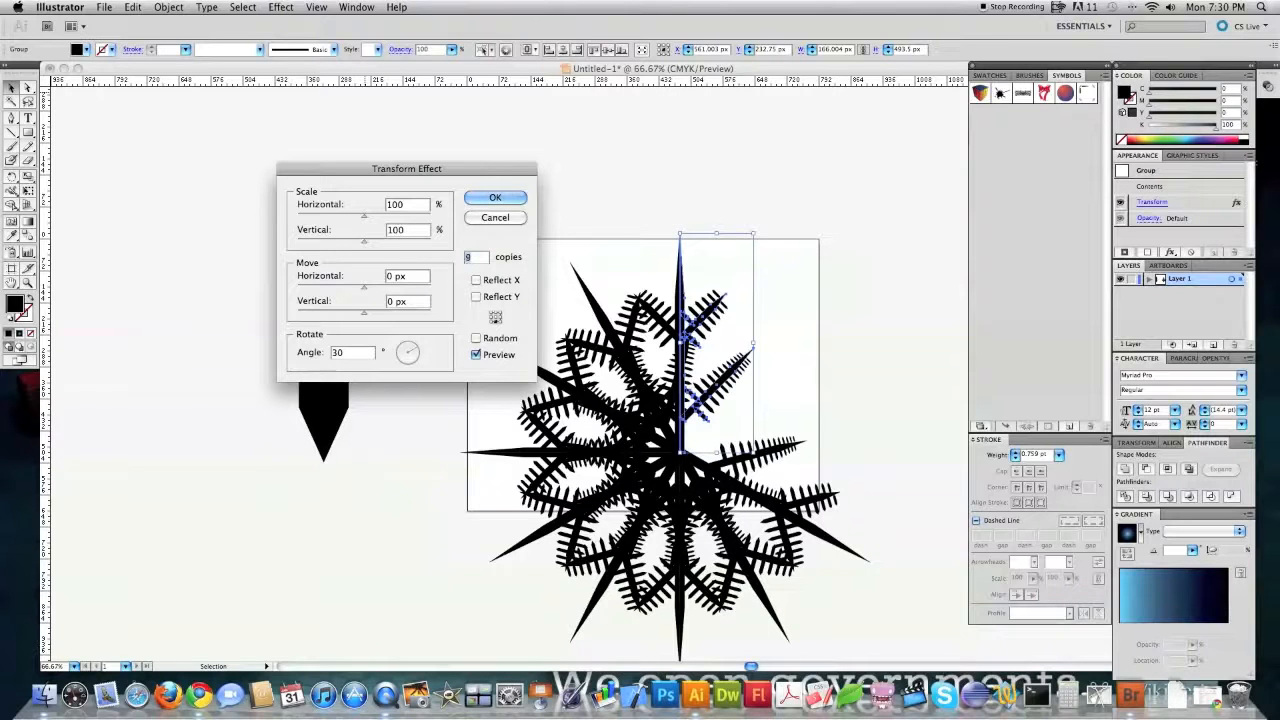
{"action": "key", "text": "Up"}
{"action": "key", "text": "Up"}
{"action": "key", "text": "Up"}
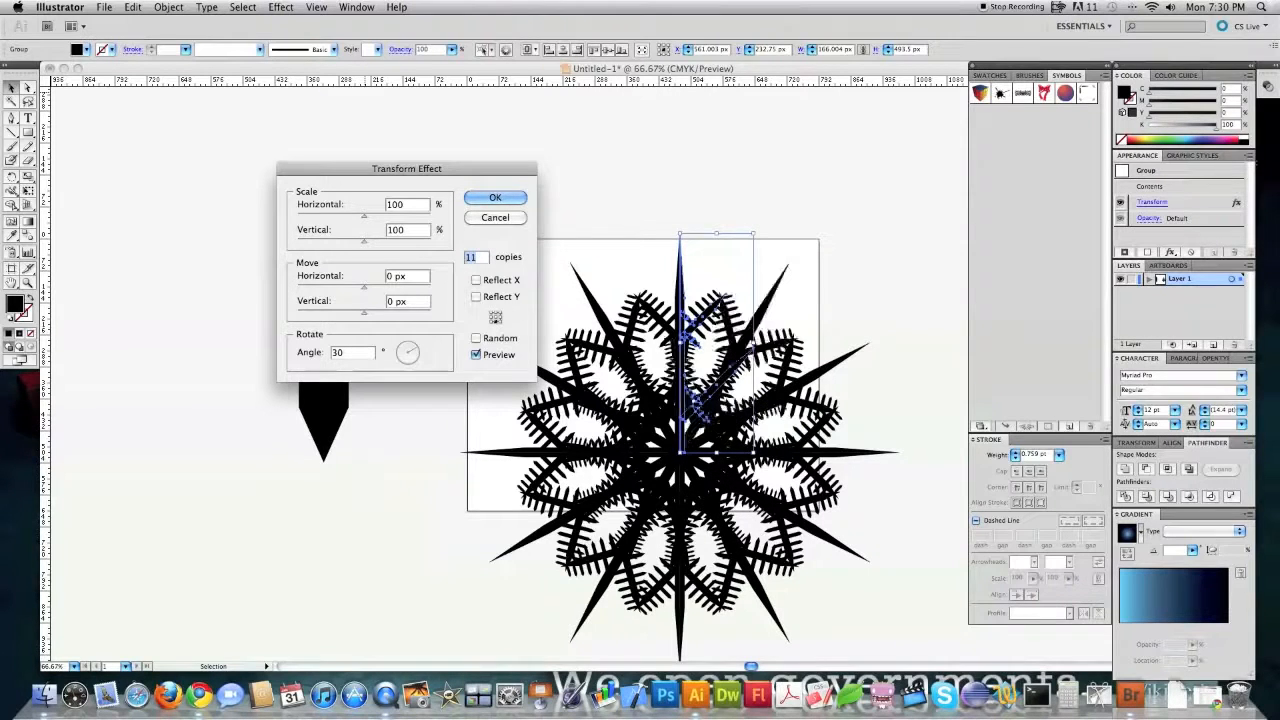
{"action": "left_click", "coordinate": [495, 197]}
{"action": "key", "text": "super+1"}
{"action": "key", "text": "super+shift+a"}
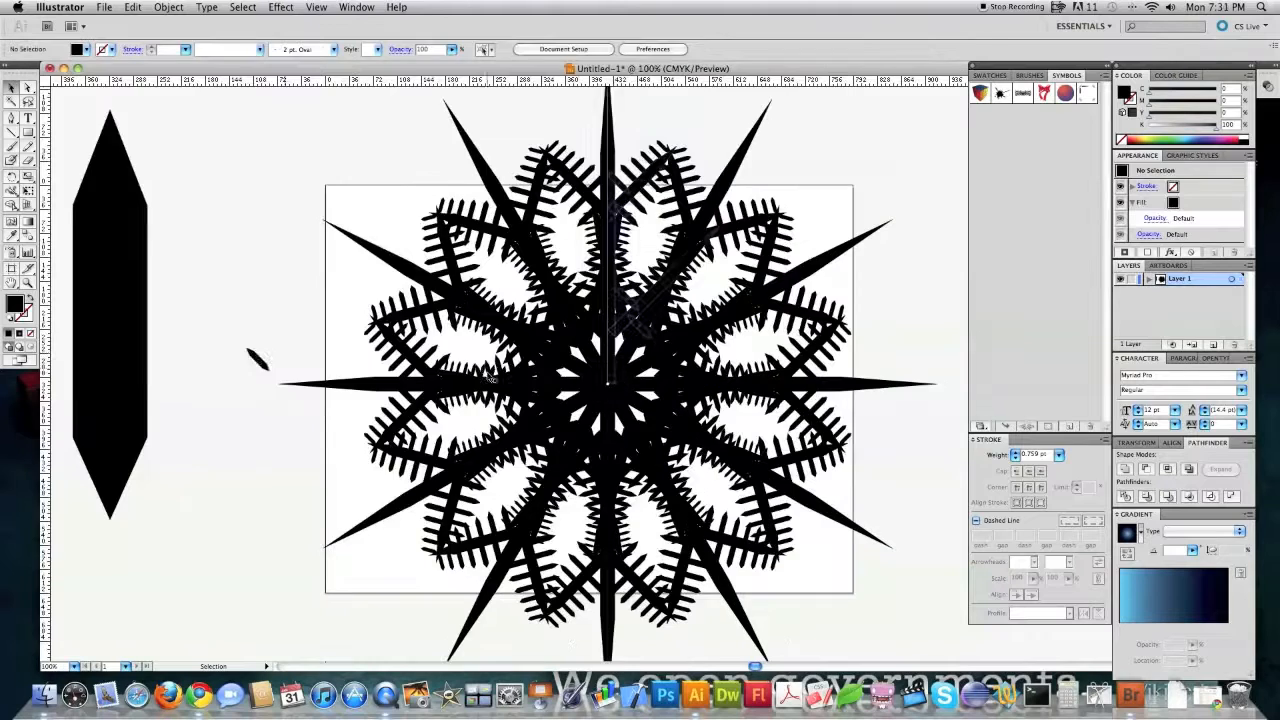
Recolor the snowflake light blue (C 38.04, M 0, Y 7.45, K 0) and move it to the right, off the artboard.
{"action": "left_click", "coordinate": [27, 283]}
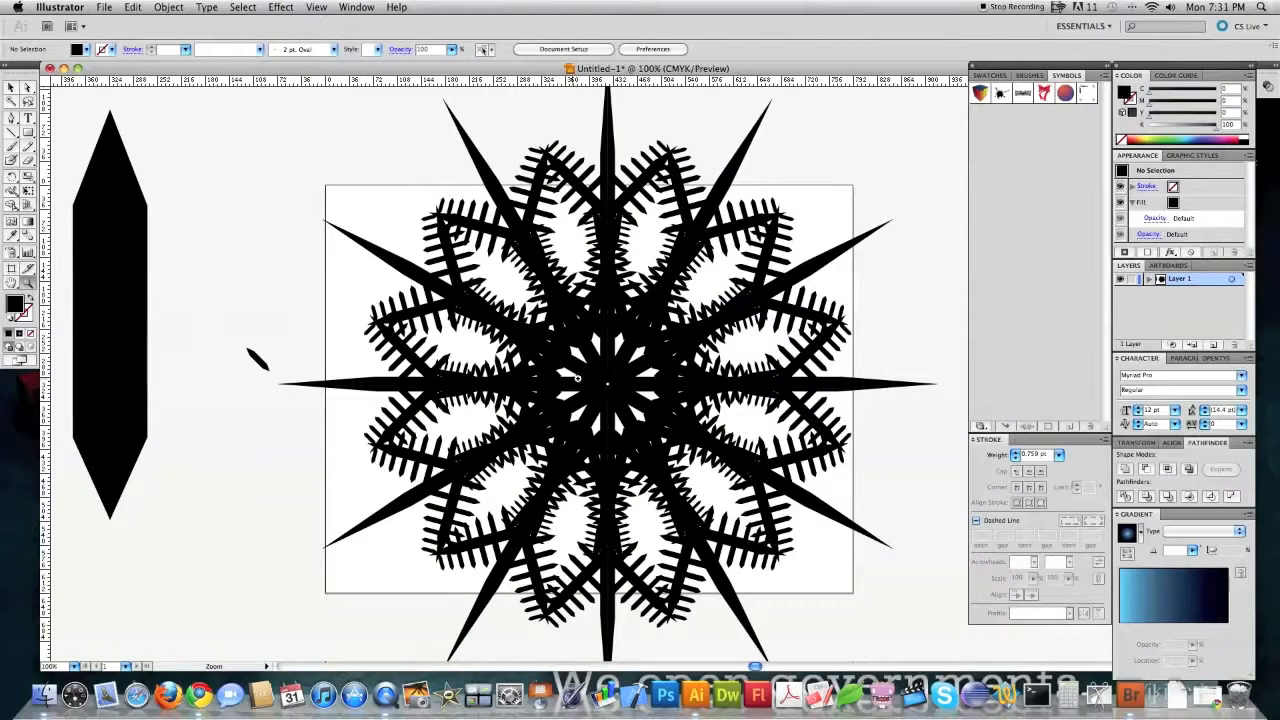
{"action": "left_click", "coordinate": [650, 364], "text": "alt"}
{"action": "left_click", "coordinate": [10, 88]}
{"action": "left_click", "coordinate": [632, 325]}
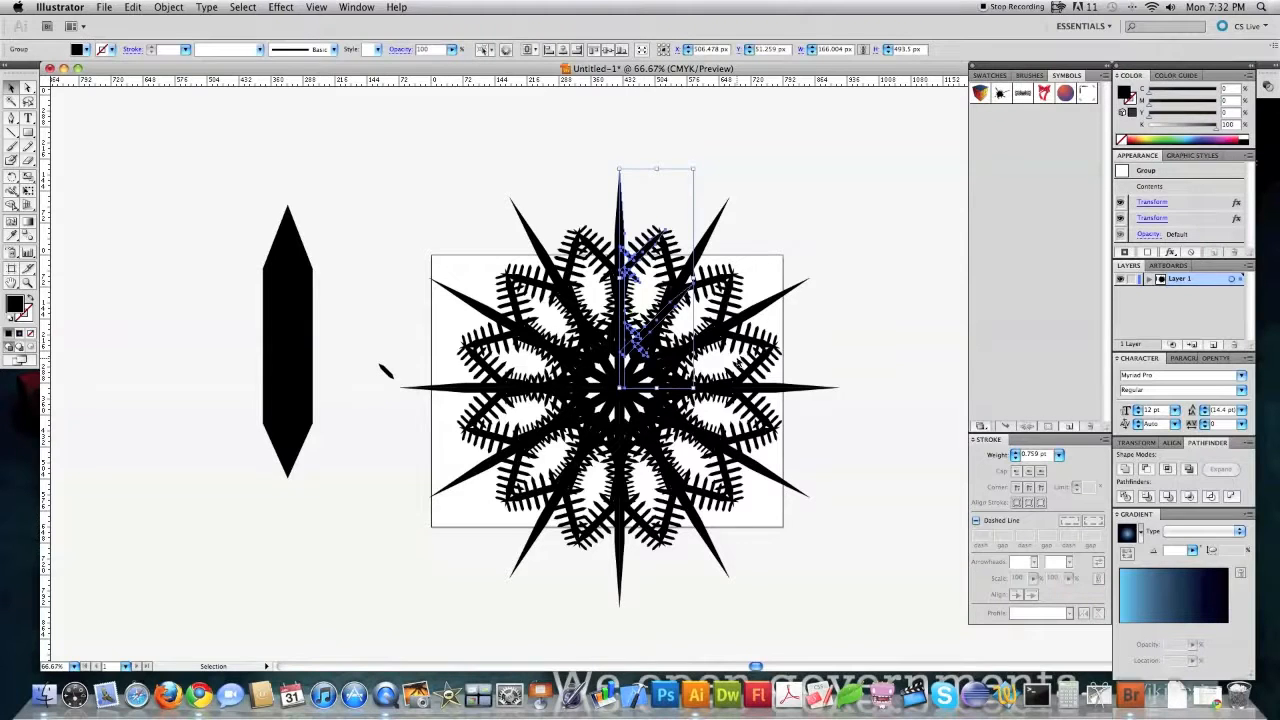
{"action": "left_click", "coordinate": [1190, 132]}
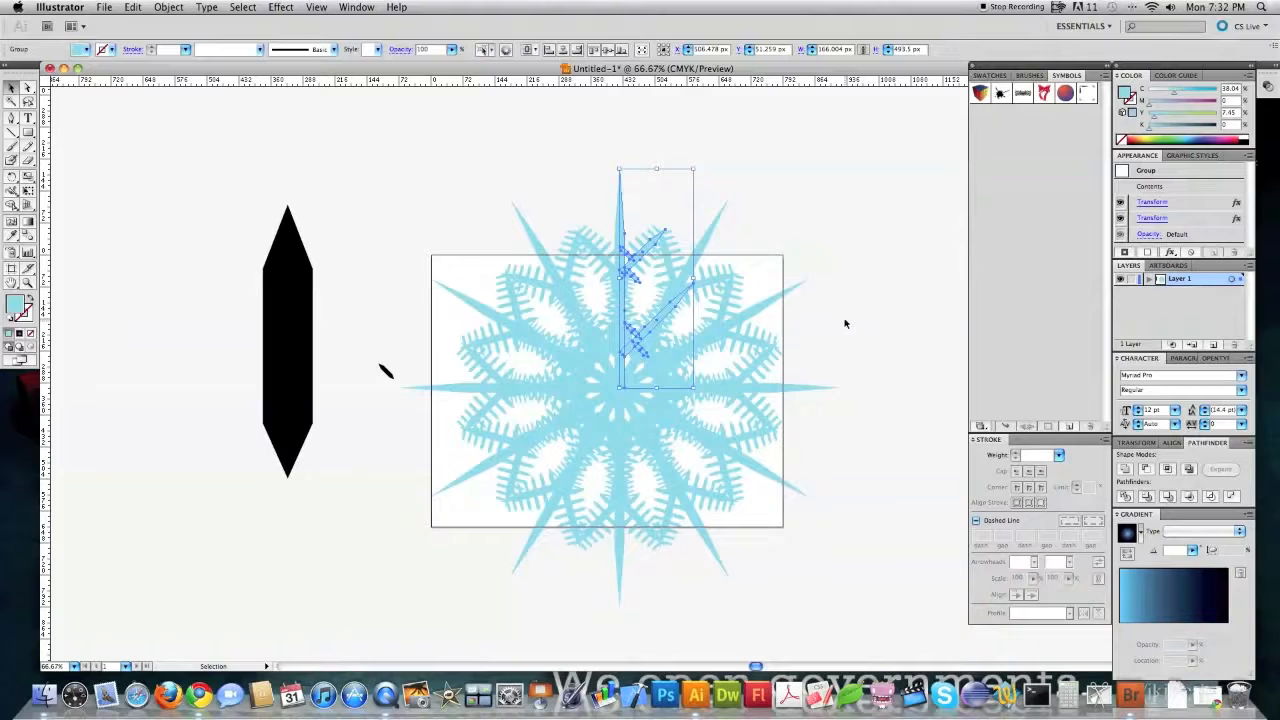
{"action": "left_click_drag", "start_coordinate": [620, 304], "coordinate": [942, 313]}
Delete the leftover large bar and the loose small bar beside the artboard.
{"action": "left_click", "coordinate": [299, 384]}
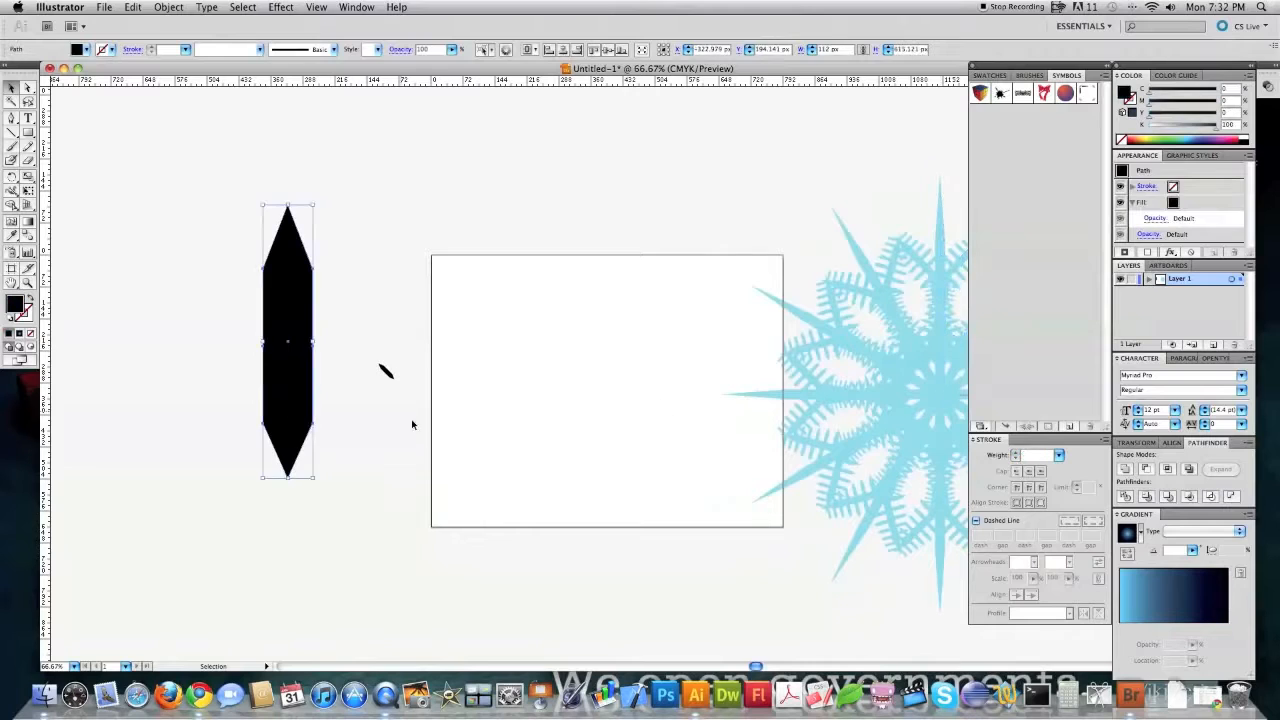
{"action": "key", "text": "Delete"}
{"action": "left_click_drag", "start_coordinate": [413, 416], "coordinate": [363, 345]}
{"action": "key", "text": "Delete"}
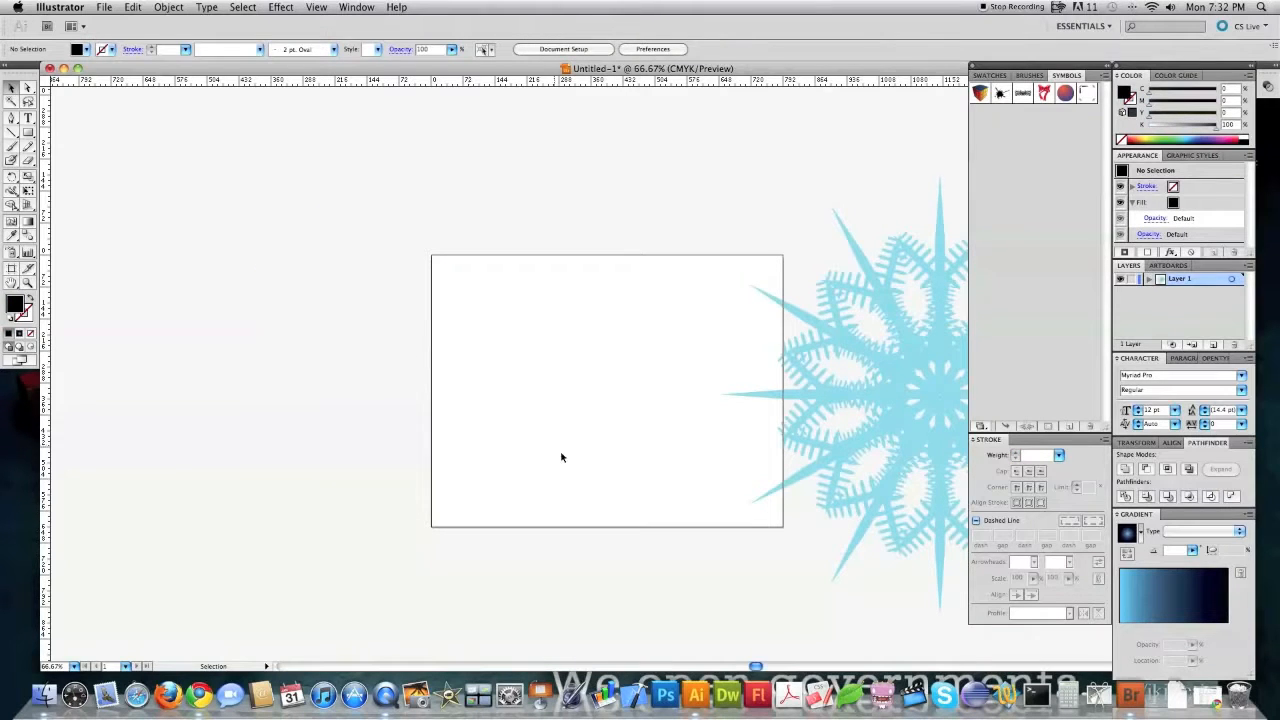
Draw a 792 by 612 px rectangle covering the artboard and fill it with the light-to-dark blue radial gradient.
{"action": "left_click", "coordinate": [28, 134]}
{"action": "left_click_drag", "start_coordinate": [433, 256], "coordinate": [784, 527]}
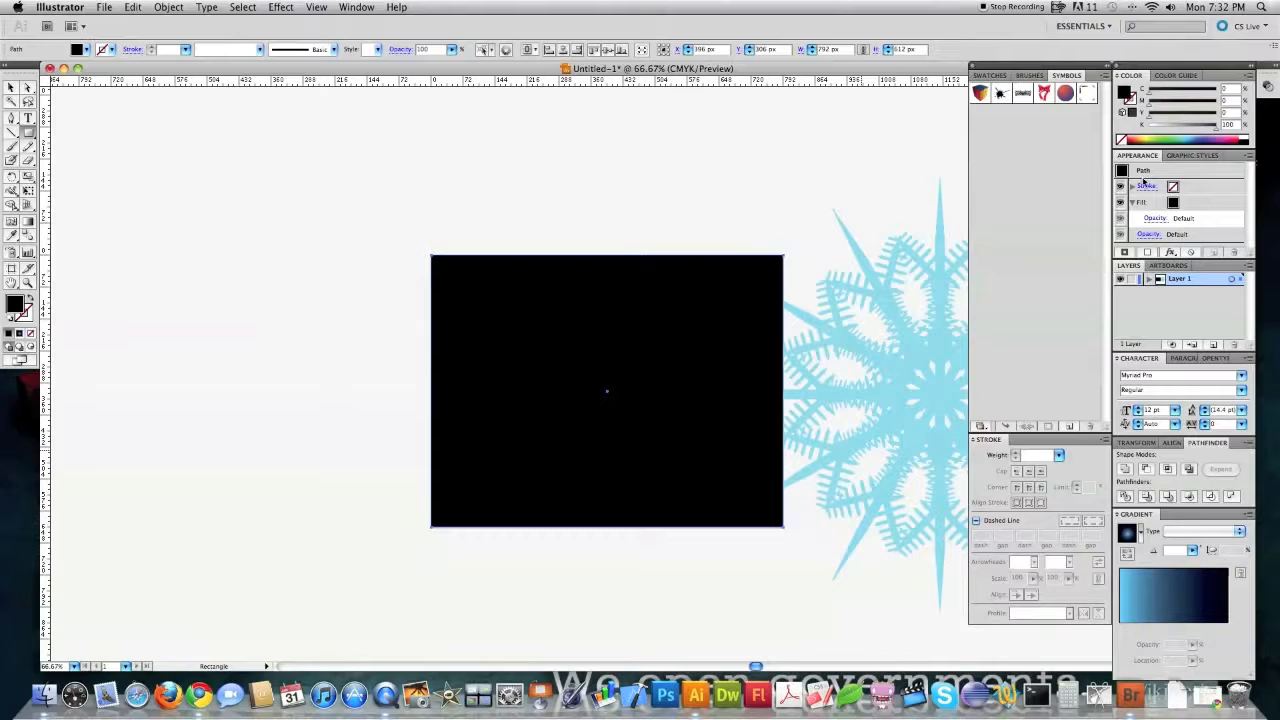
{"action": "left_click", "coordinate": [1128, 535]}
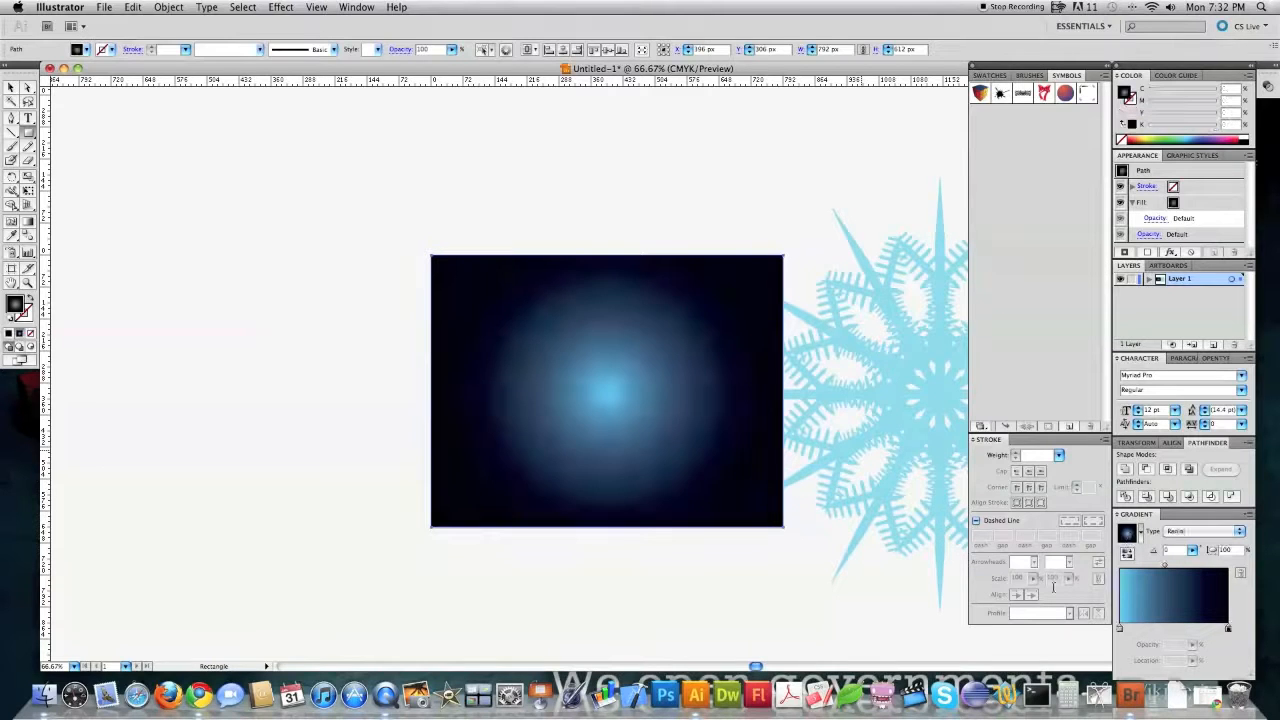
Angle the rectangle's radial gradient at about 36.5° and extend it just past the upper-right corner, then deselect the rectangle.
{"action": "key", "text": "v"}
{"action": "left_click", "coordinate": [28, 221]}
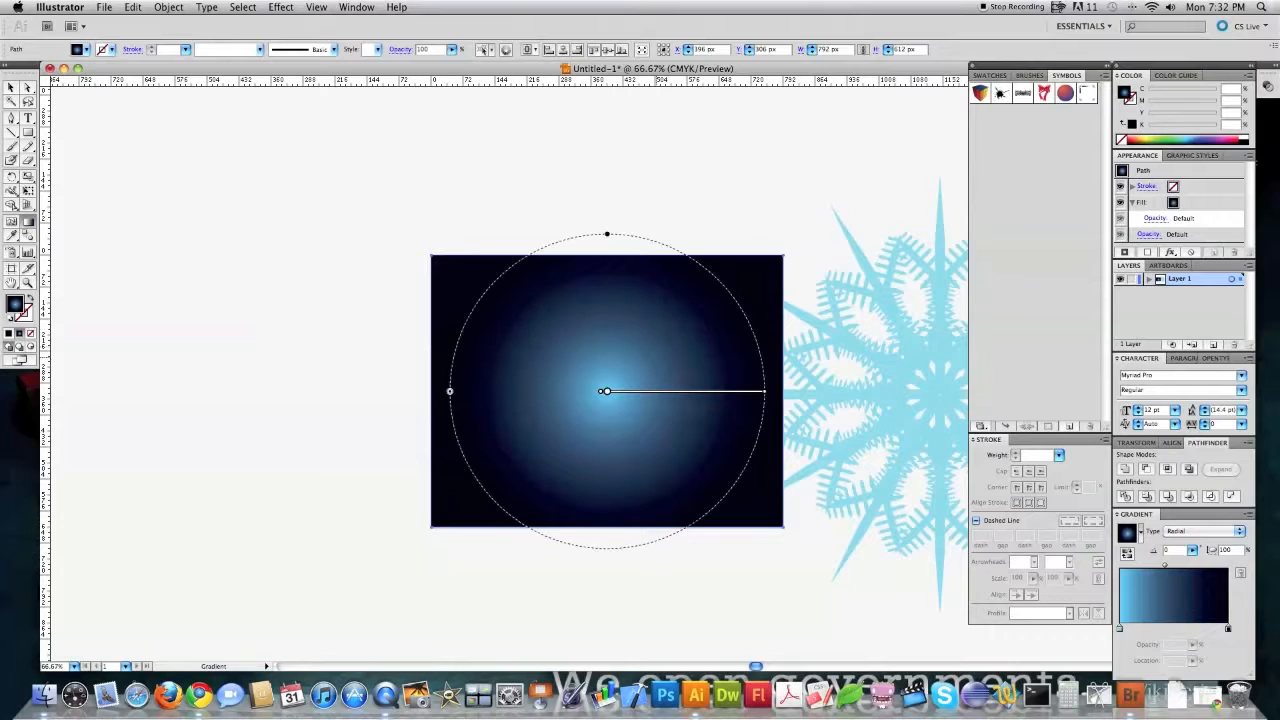
{"action": "mouse_move", "coordinate": [767, 396]}
{"action": "left_mouse_down"}
{"action": "mouse_move", "coordinate": [766, 363]}
{"action": "mouse_move", "coordinate": [729, 320]}
{"action": "mouse_move", "coordinate": [738, 298]}
{"action": "left_mouse_up"}
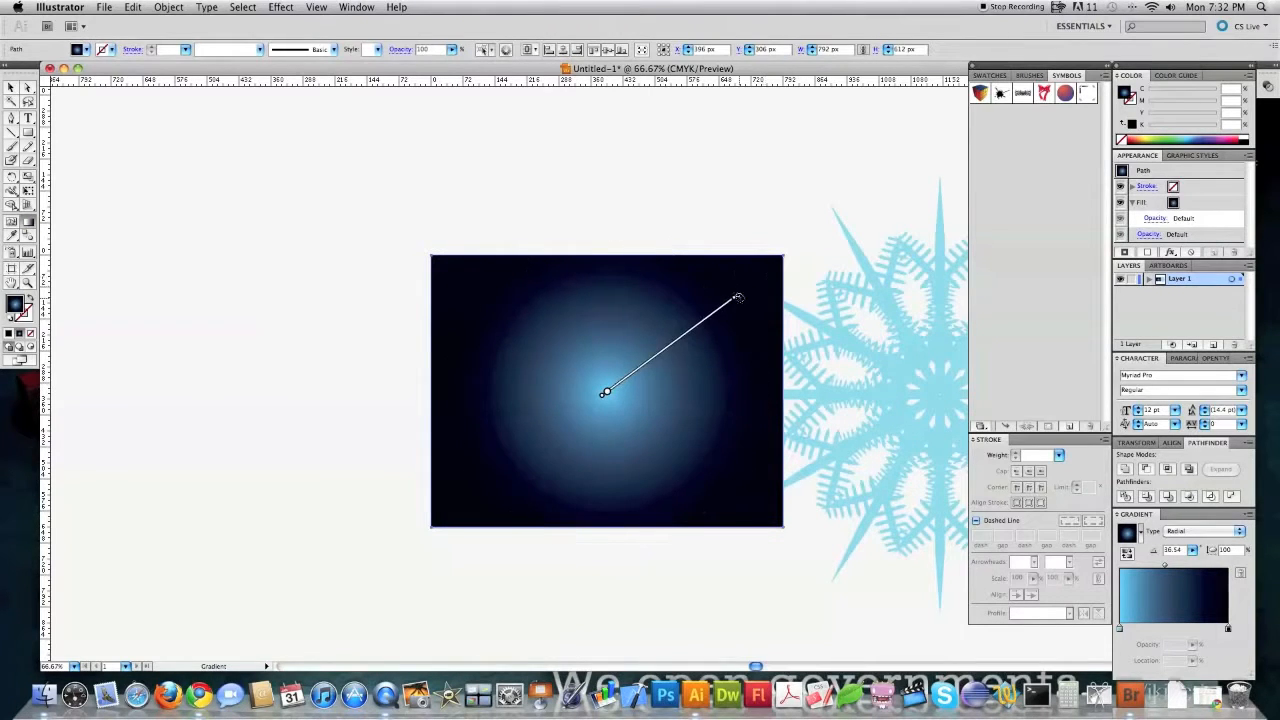
{"action": "left_click_drag", "start_coordinate": [738, 302], "coordinate": [798, 248]}
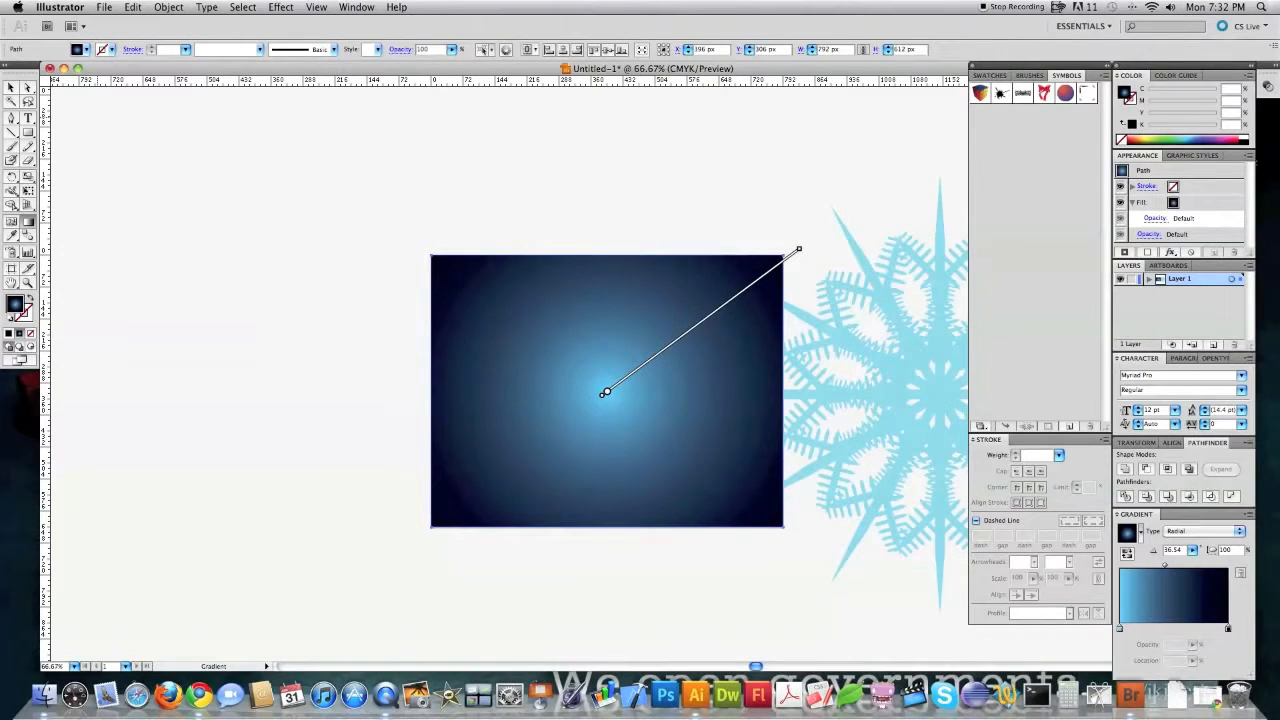
{"action": "left_click", "coordinate": [11, 88]}
{"action": "left_click", "coordinate": [552, 226]}
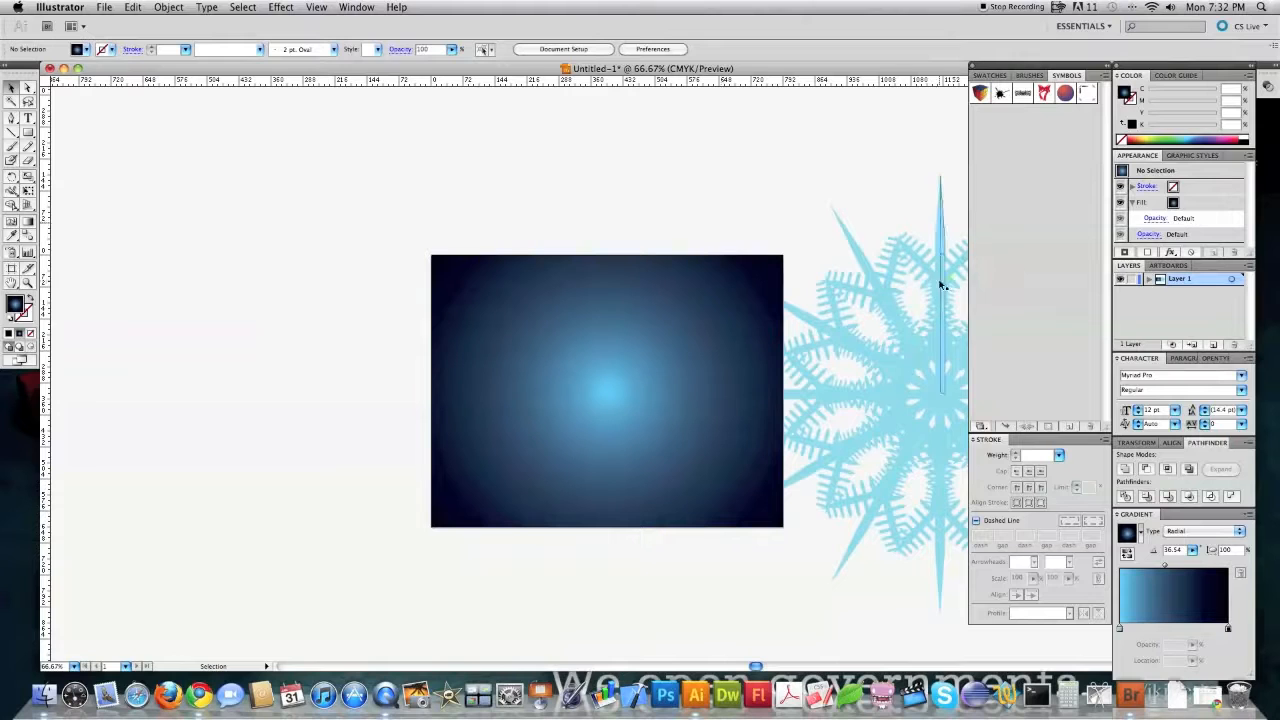
Move the snowflake onto the blue gradient background and bring it to the front.
{"action": "left_click_drag", "start_coordinate": [944, 284], "coordinate": [662, 314]}
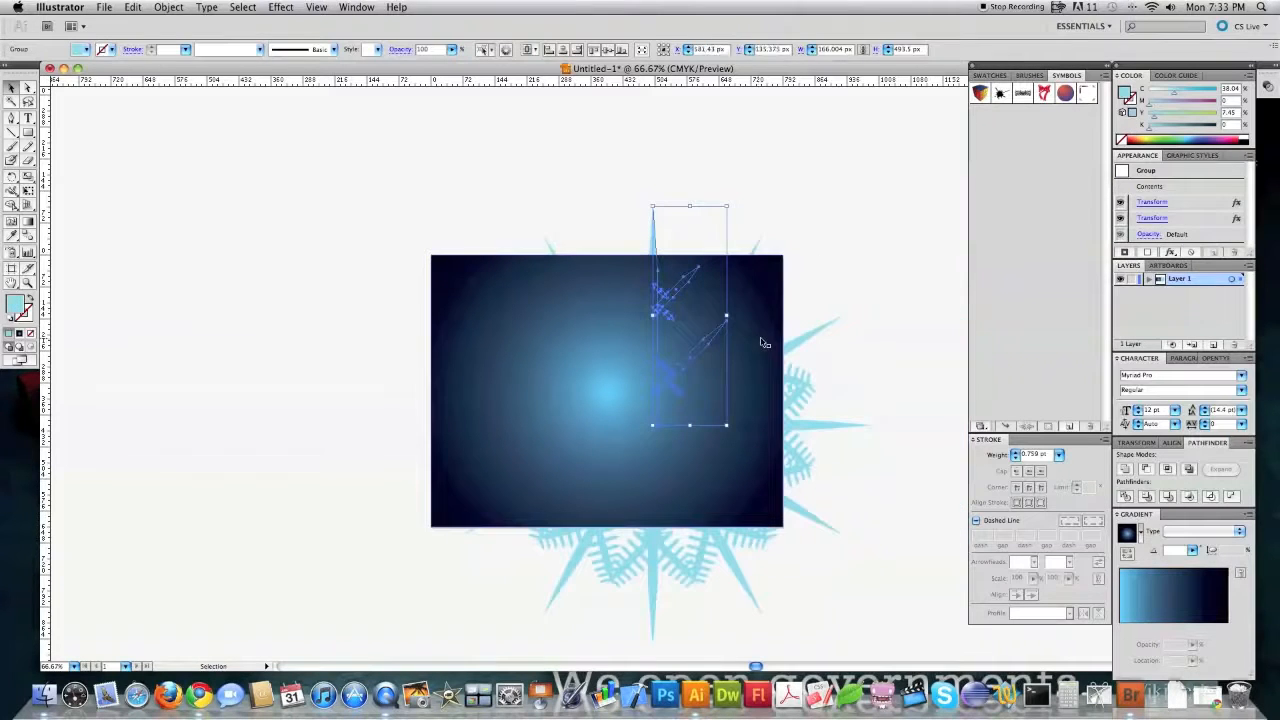
{"action": "left_click", "coordinate": [168, 7]}
{"action": "mouse_move", "coordinate": [275, 36]}
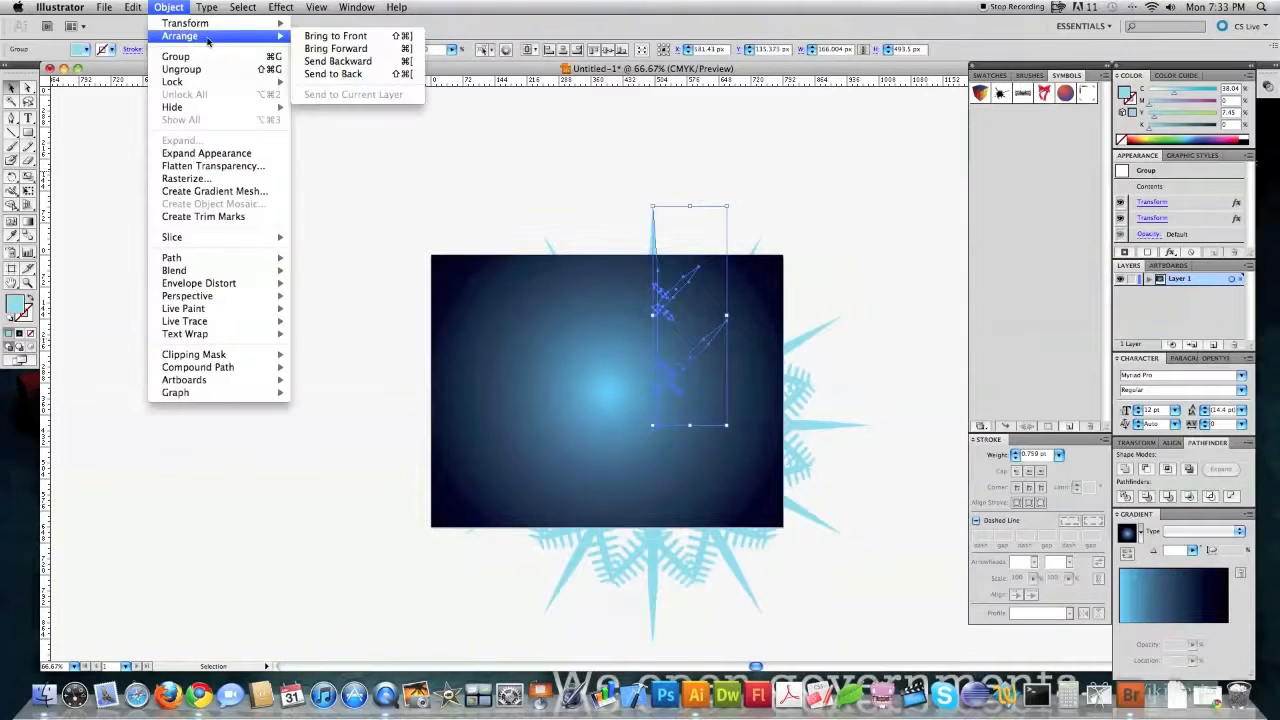
{"action": "left_click", "coordinate": [349, 38]}
Scale the snowflake's half arm down proportionally to about 78 by 232 px and center the snowflake on the background.
{"action": "key", "text": "e"}
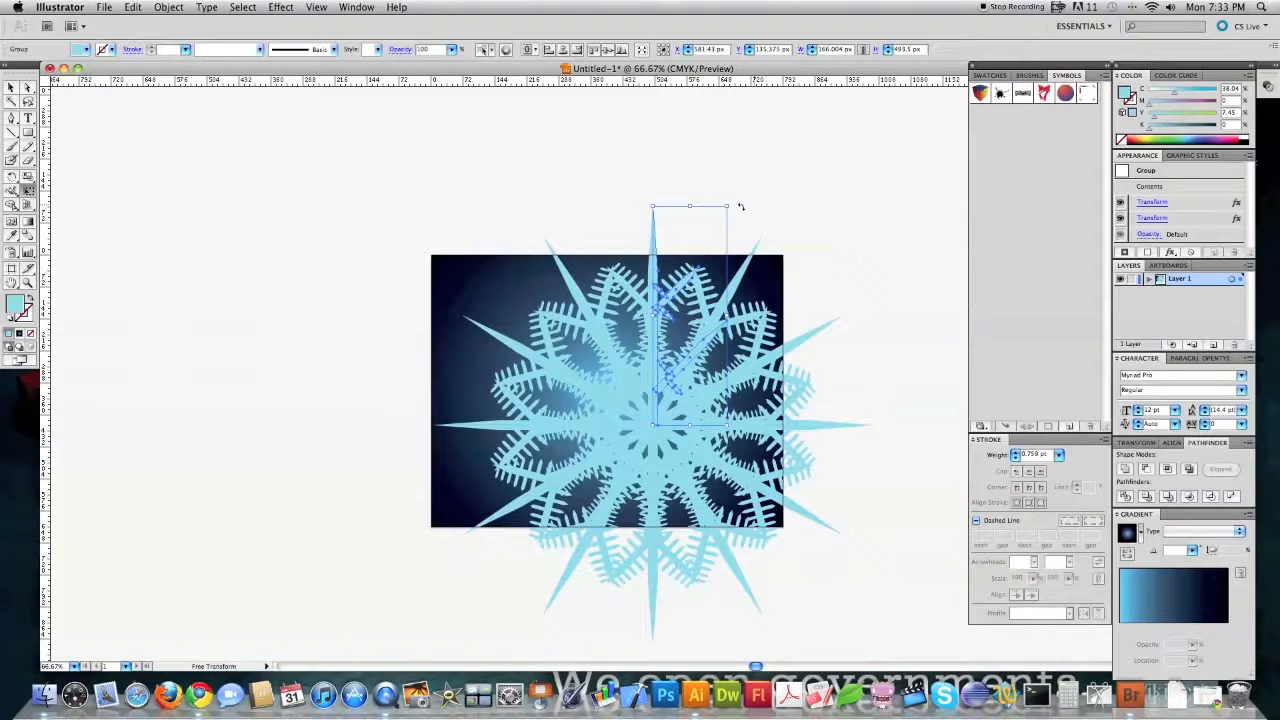
{"action": "left_click_drag", "start_coordinate": [725, 205], "coordinate": [686, 322]}
{"action": "key", "text": "super+equal"}
{"action": "key", "text": "super+equal"}
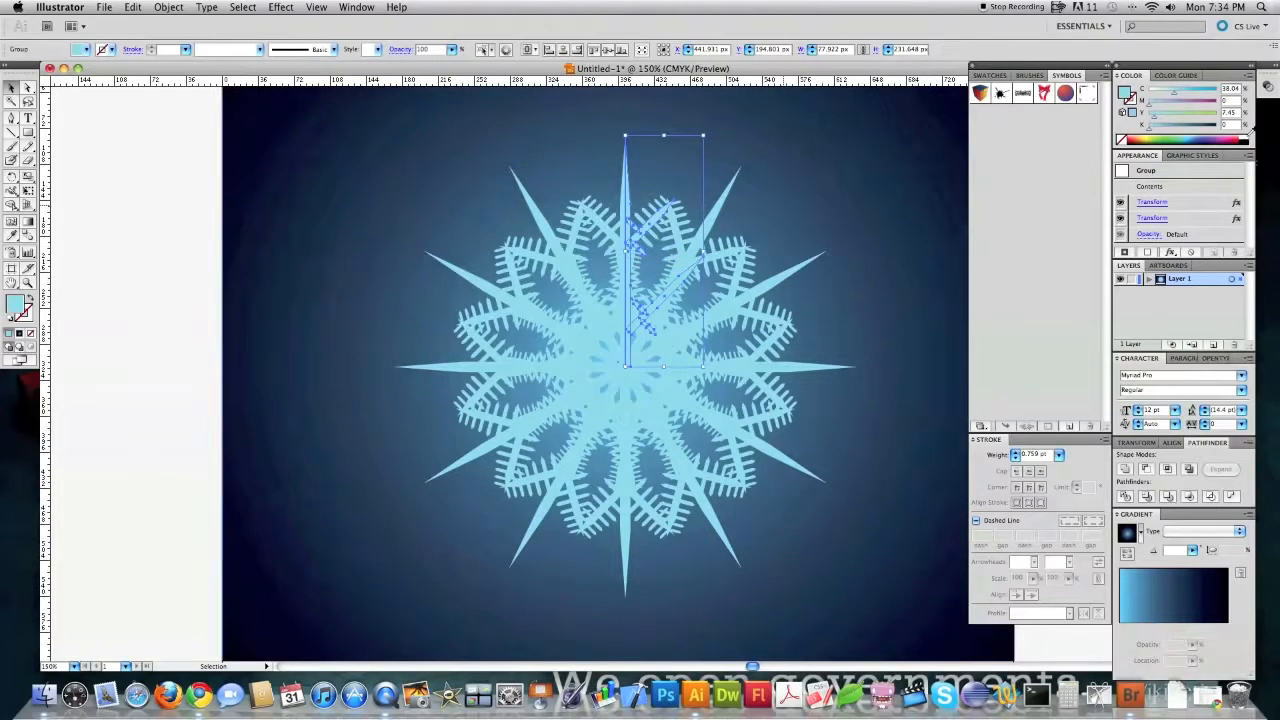
Fill the snowflake white and give it a 1 pt blue stroke (C 100, M 0, Y 0, K 28).
{"action": "left_click", "coordinate": [1245, 138]}
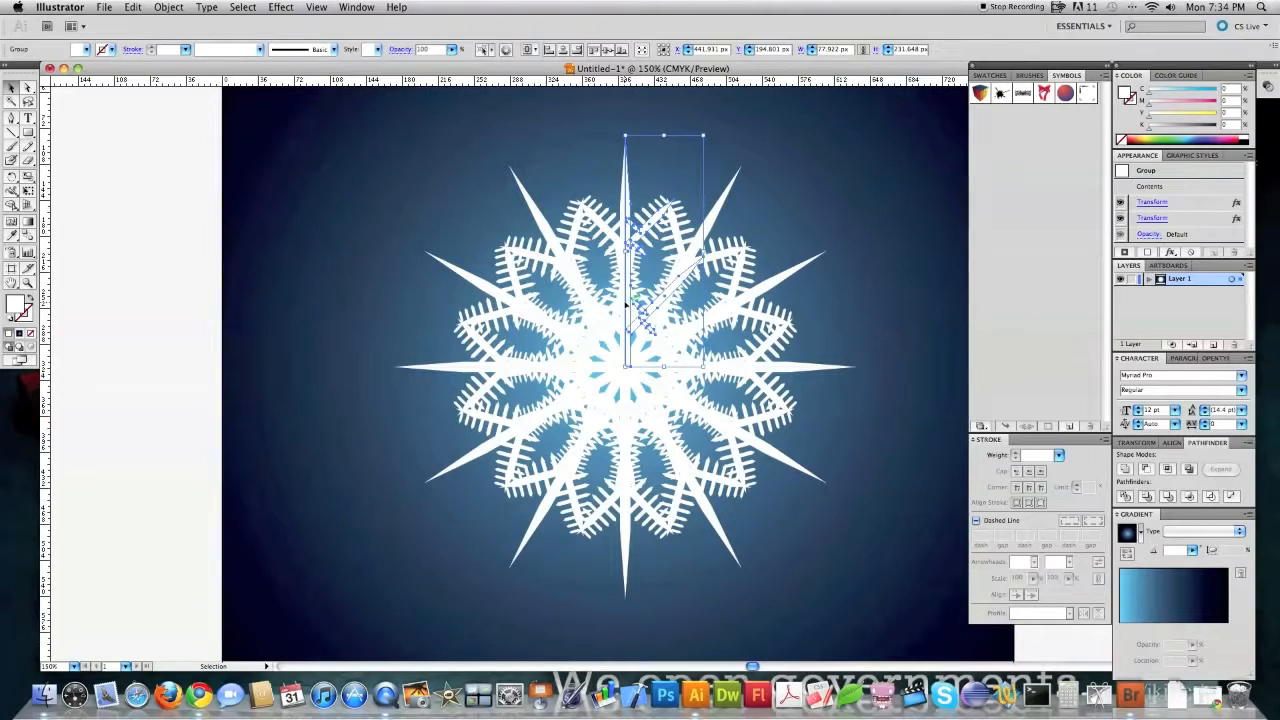
{"action": "left_click", "coordinate": [1133, 101]}
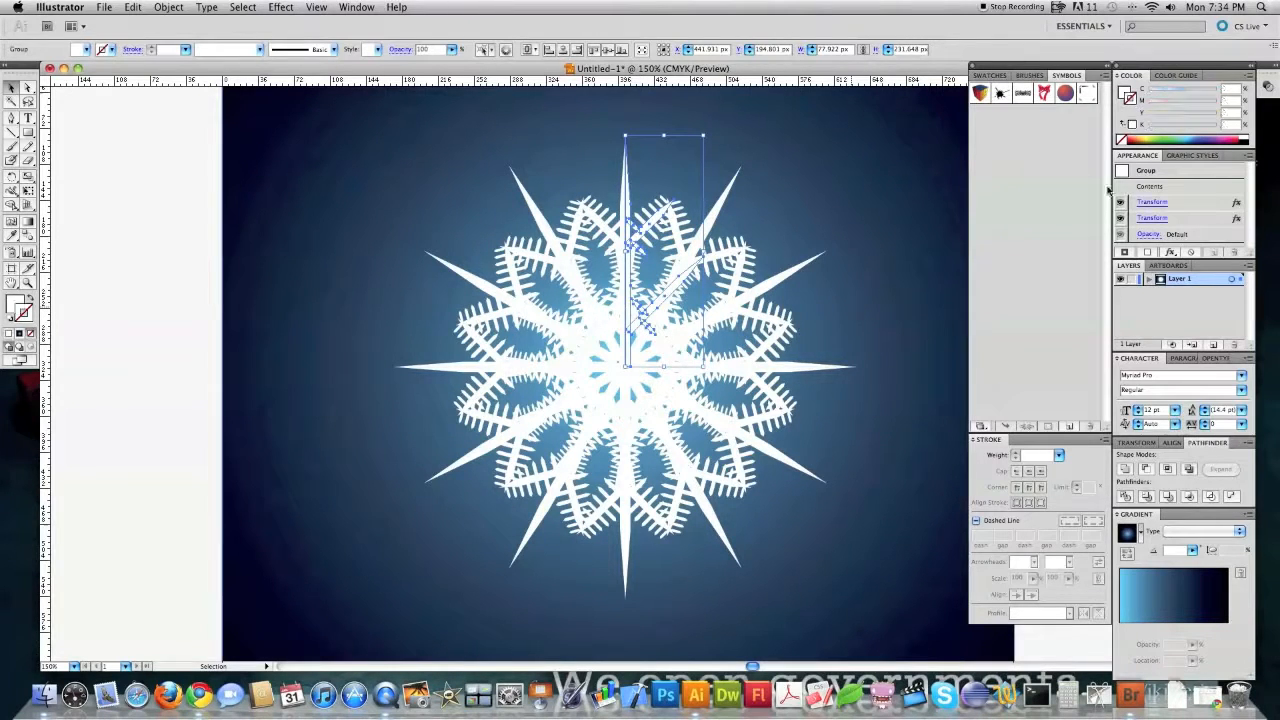
{"action": "left_click", "coordinate": [1150, 137]}
{"action": "left_click", "coordinate": [1152, 138]}
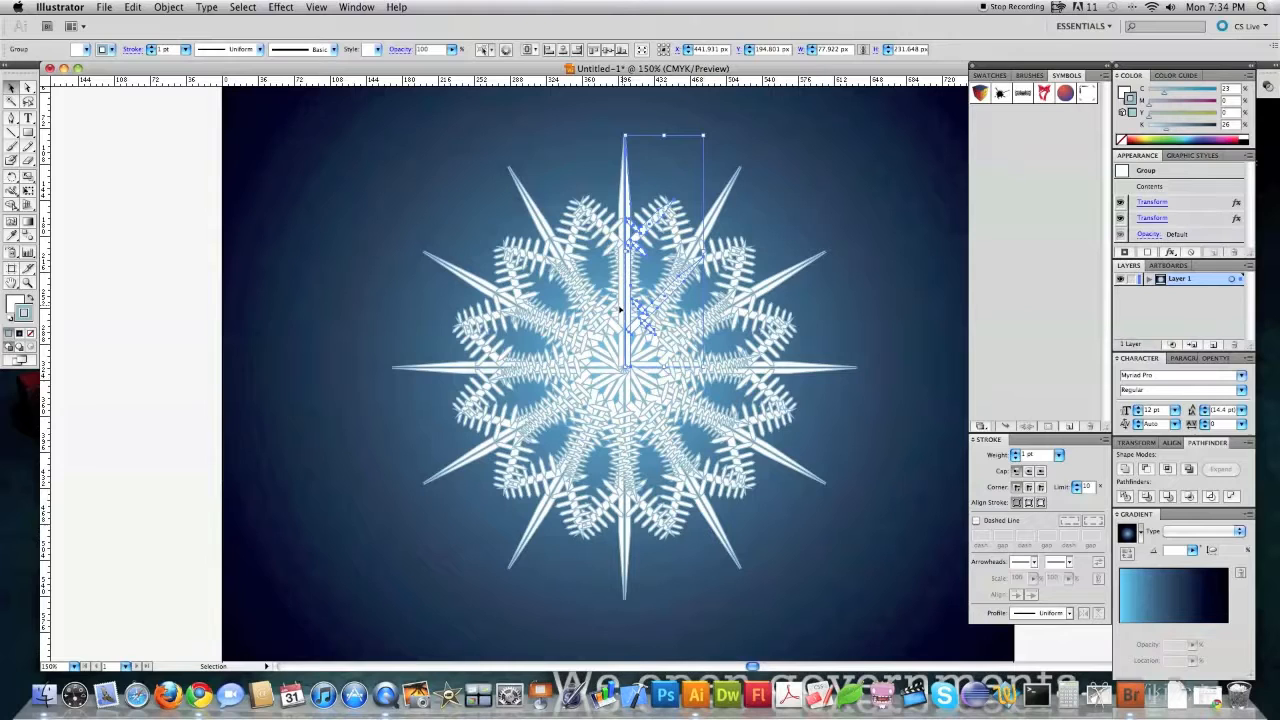
{"action": "left_click", "coordinate": [1169, 131]}
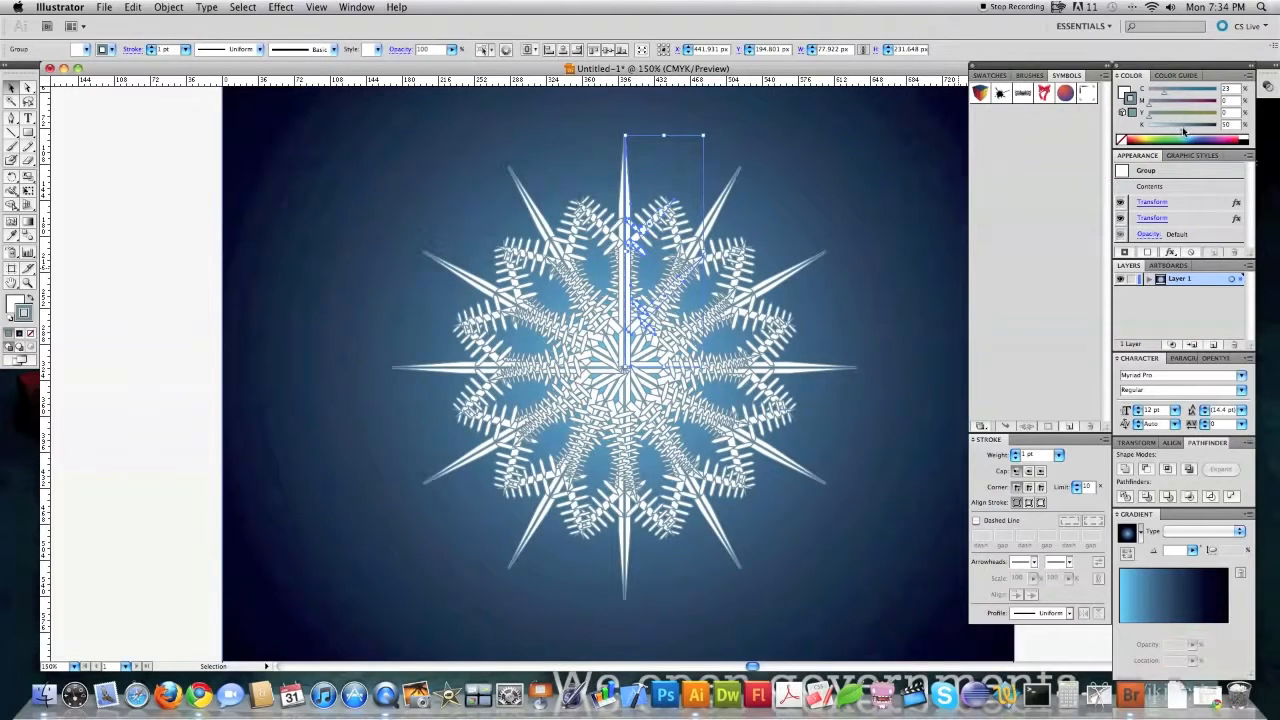
{"action": "left_click", "coordinate": [1179, 132]}
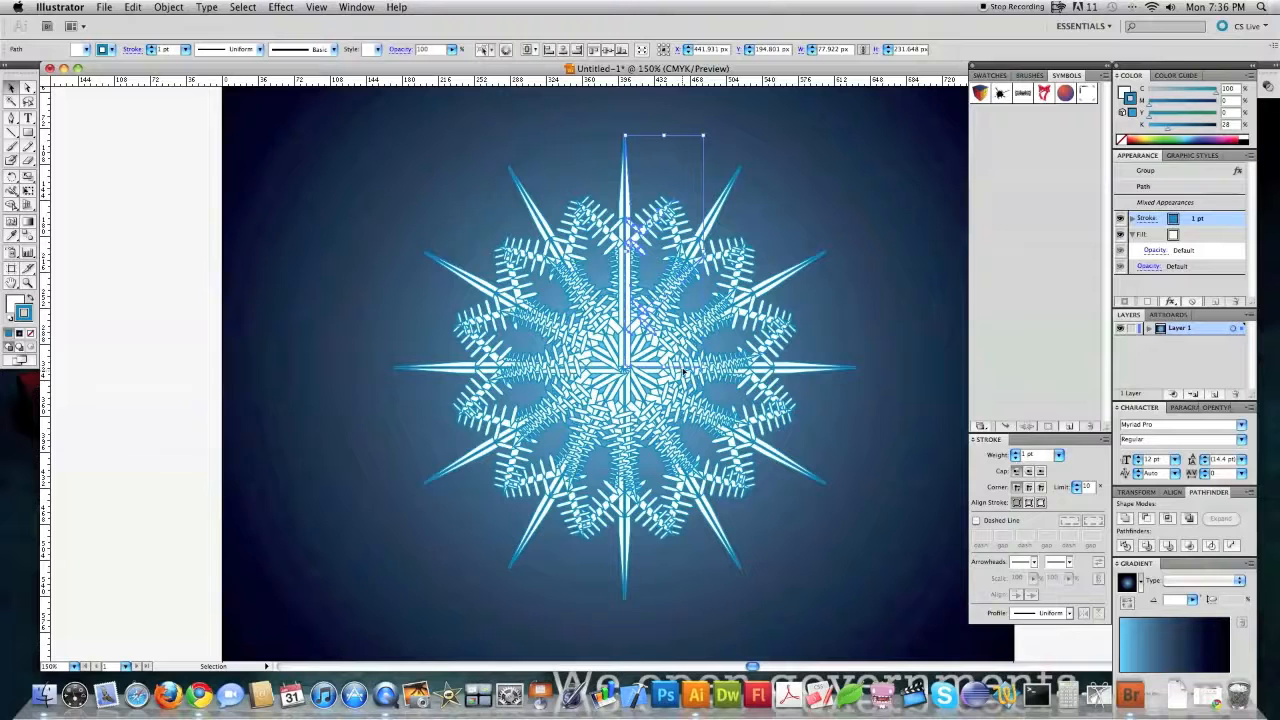
Duplicate the snowflake in place and remove the stroke from the front copy.
{"action": "left_click", "coordinate": [1161, 187]}
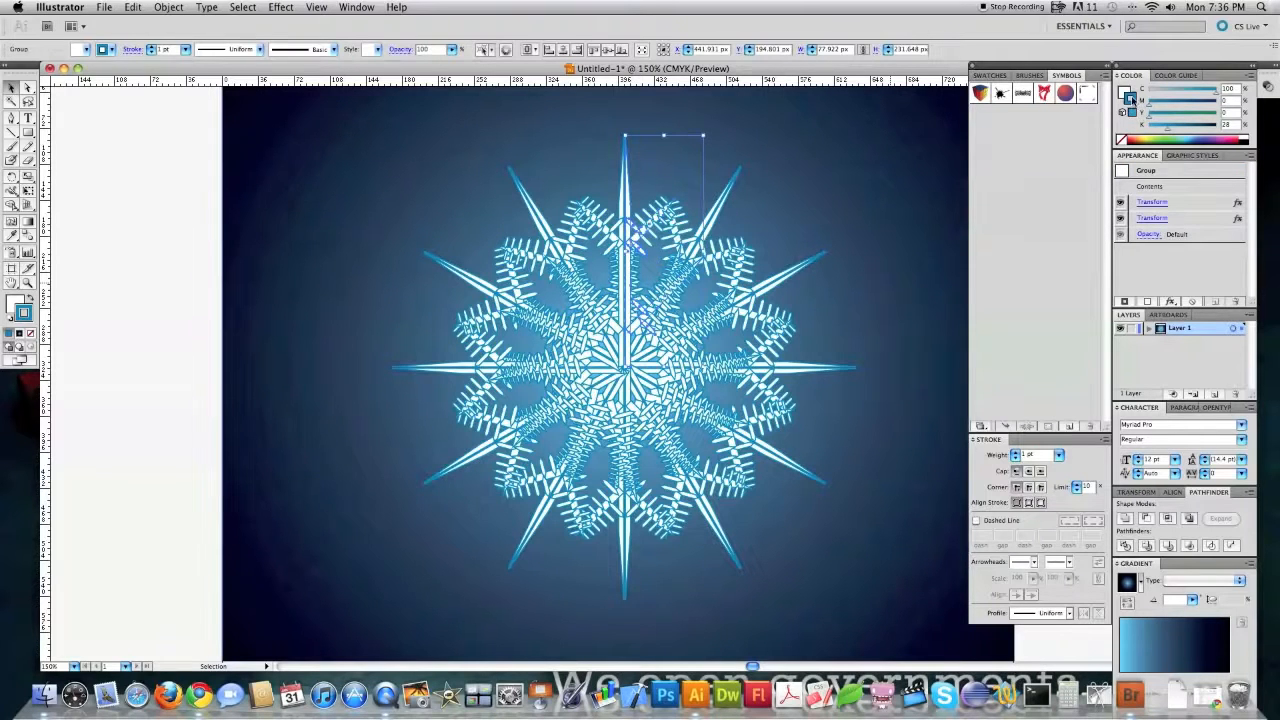
{"action": "key", "text": "/"}
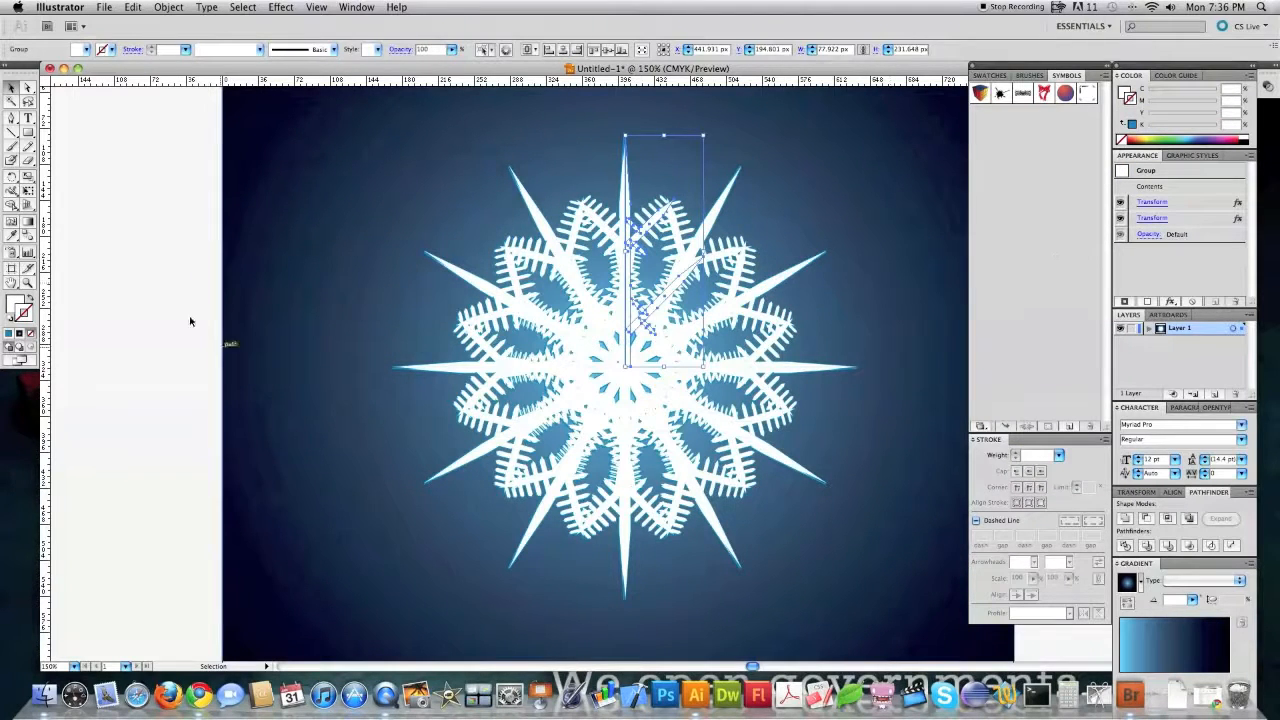
Select the blue-stroked snowflake behind the white copy and set its stroke weight to 2 pt.
{"action": "left_click_drag", "start_coordinate": [181, 168], "coordinate": [234, 188]}
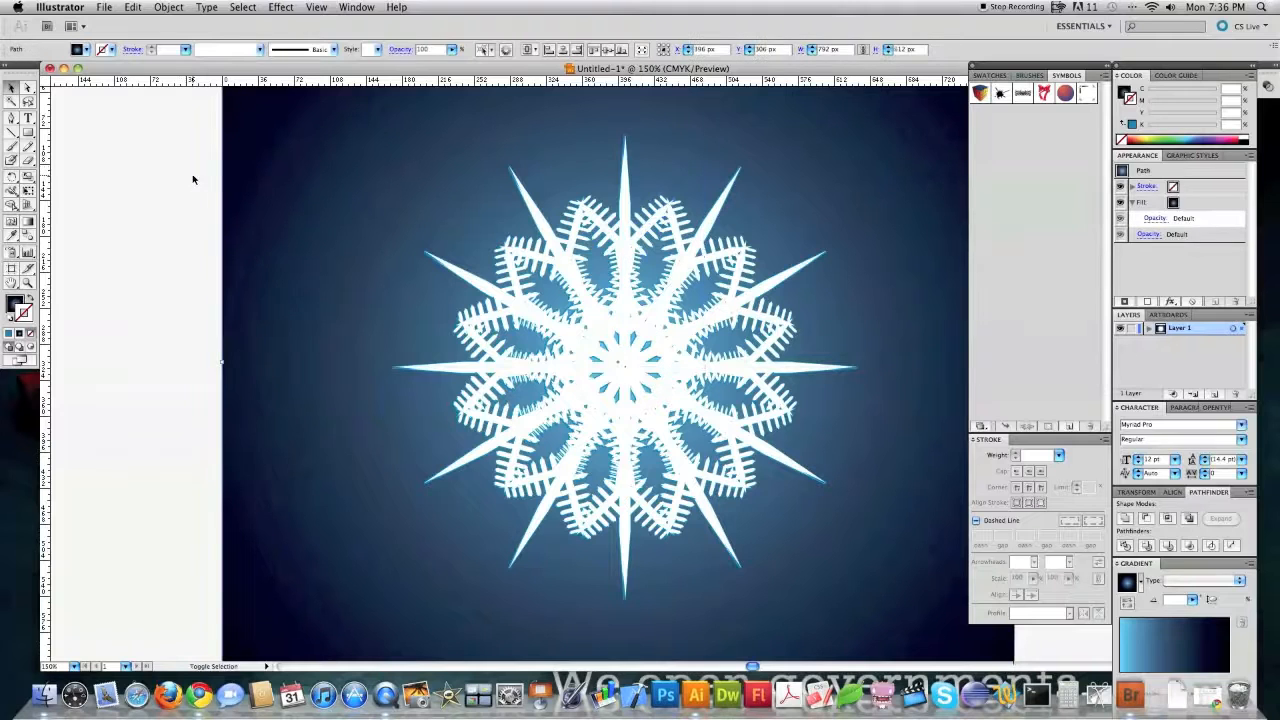
{"action": "left_click", "coordinate": [630, 225]}
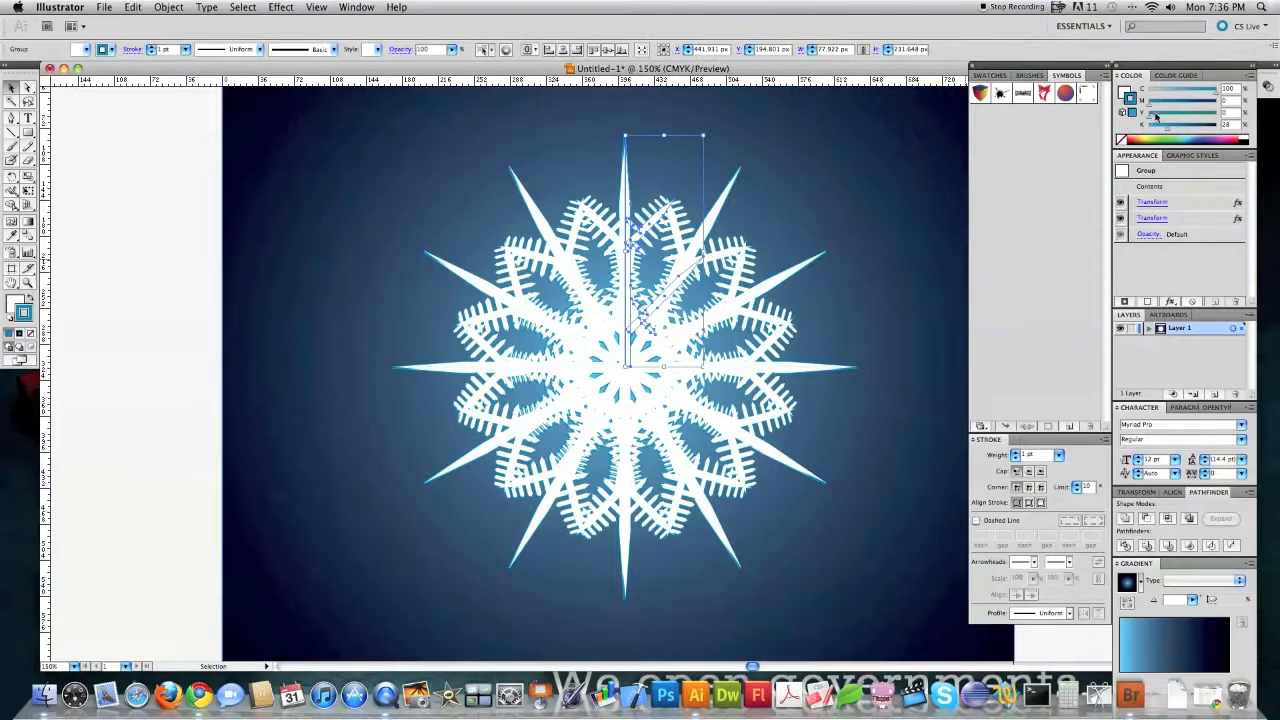
{"action": "left_click", "coordinate": [1017, 455]}
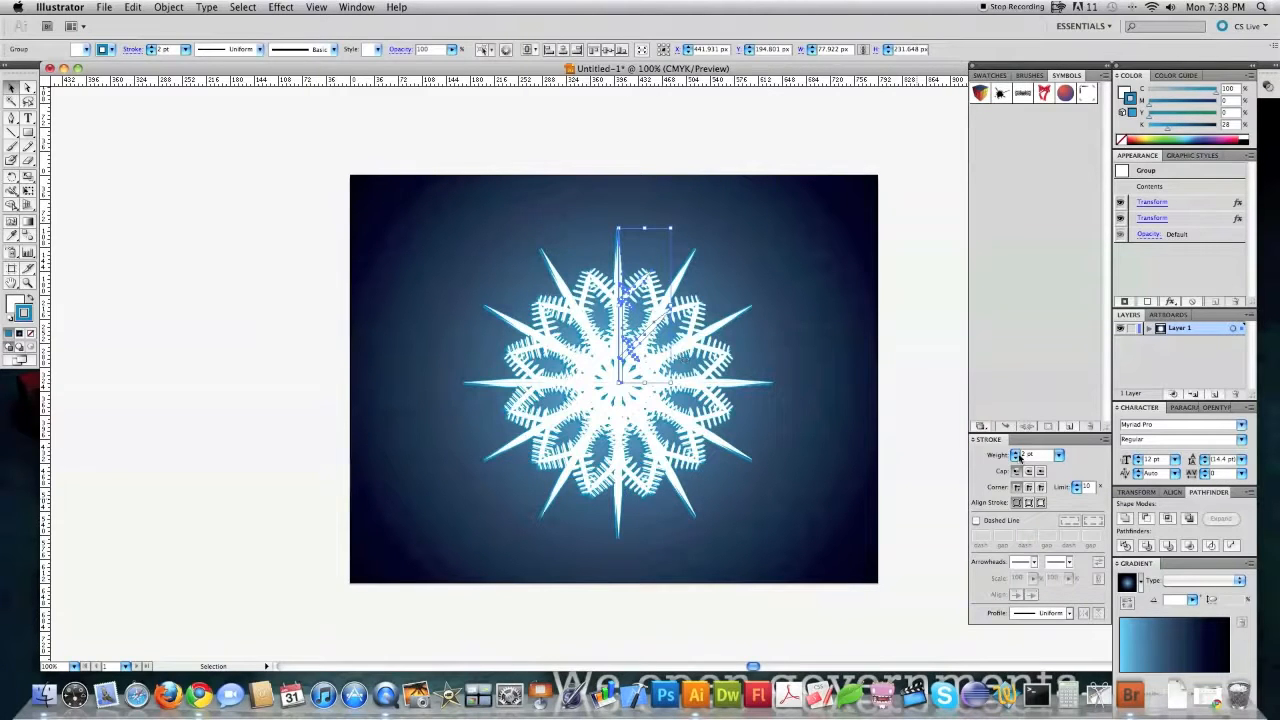
Add a Multiply drop shadow to the rear snowflake with 75% opacity, 7 px X and Y offsets and 5 px blur, and deselect it.
{"action": "left_click", "coordinate": [281, 8]}
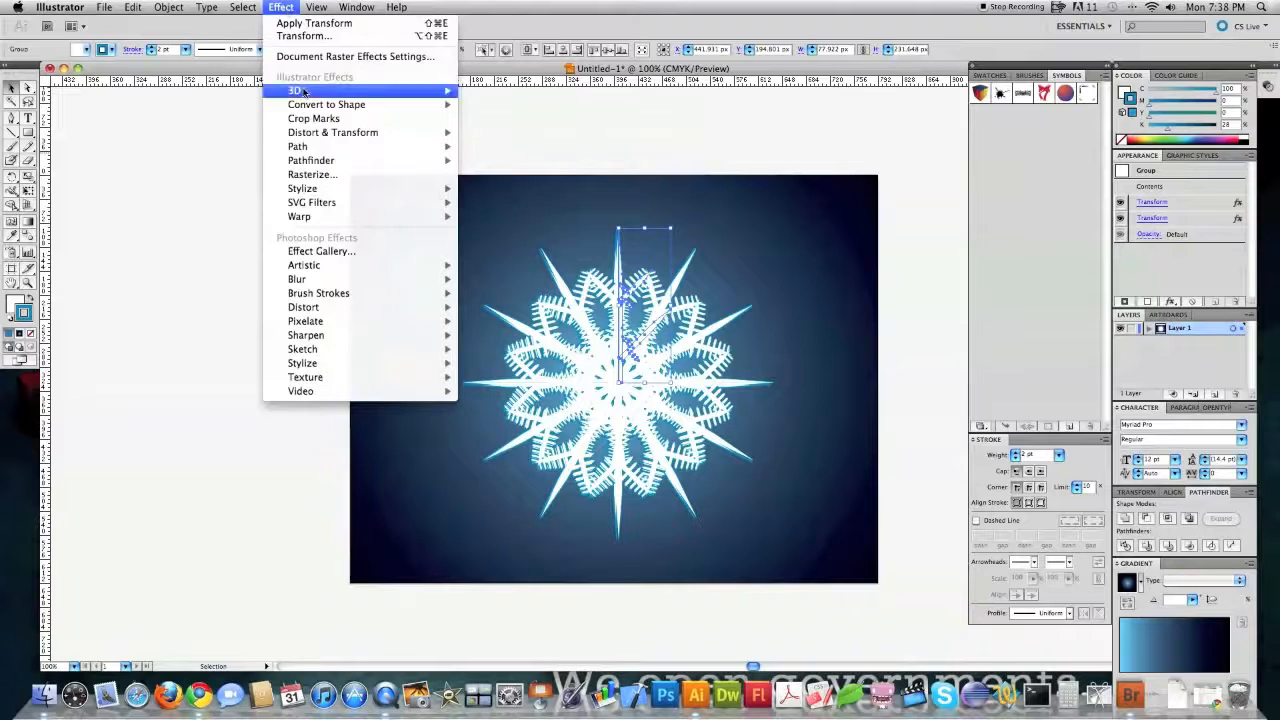
{"action": "mouse_move", "coordinate": [314, 190]}
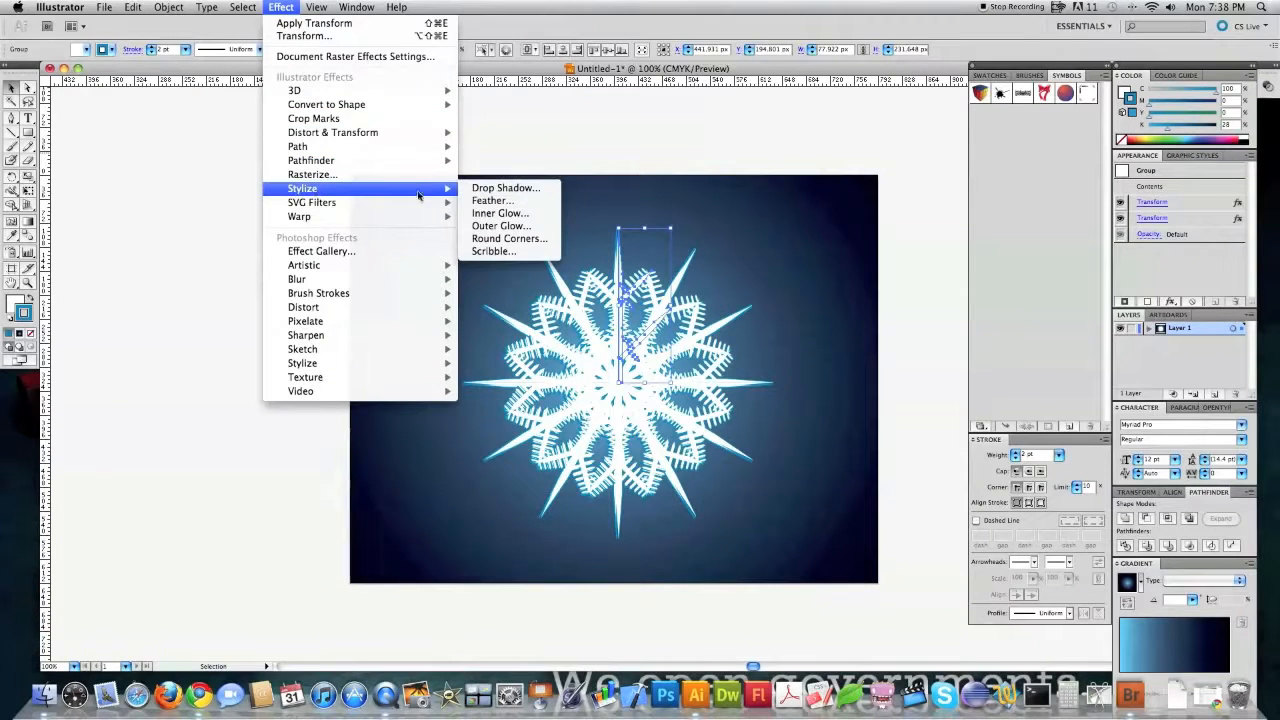
{"action": "left_click", "coordinate": [505, 188]}
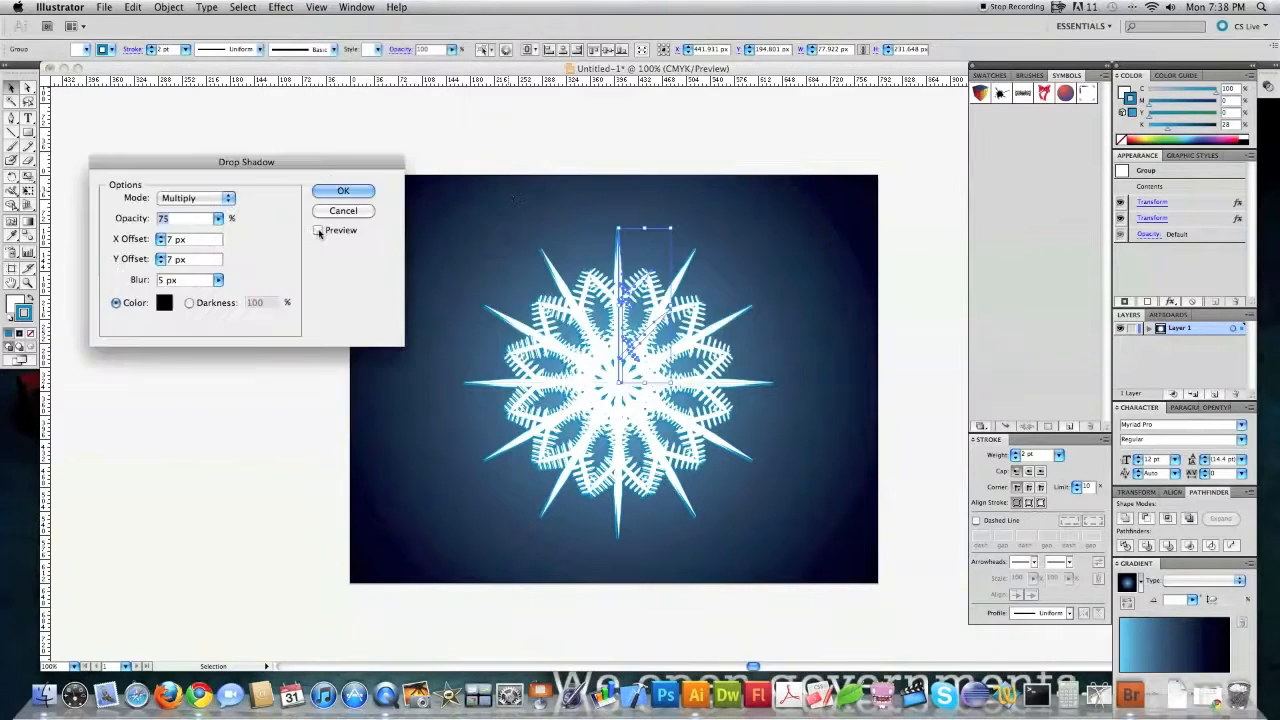
{"action": "left_click", "coordinate": [319, 231]}
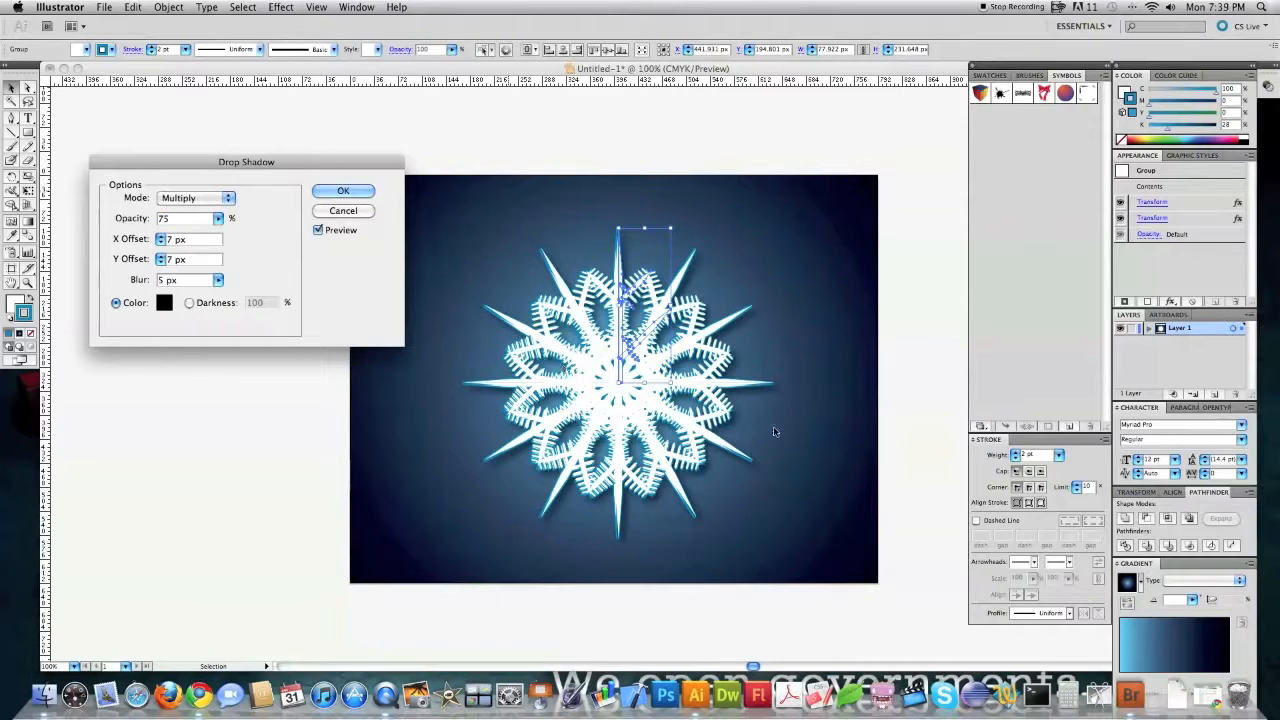
{"action": "left_click", "coordinate": [341, 190]}
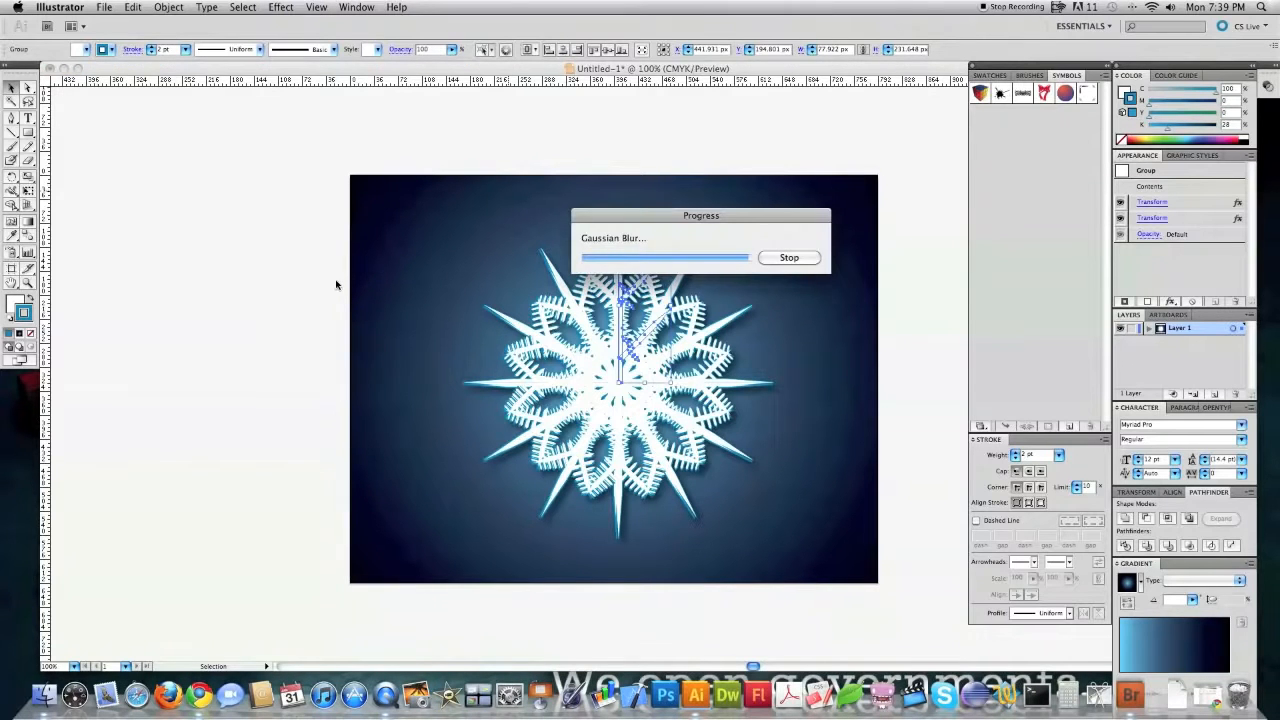
{"action": "key", "text": "z"}
{"action": "left_click_drag", "start_coordinate": [400, 184], "coordinate": [852, 534]}
{"action": "scroll", "coordinate": [915, 520], "scroll_direction": "down", "scroll_amount": 3}
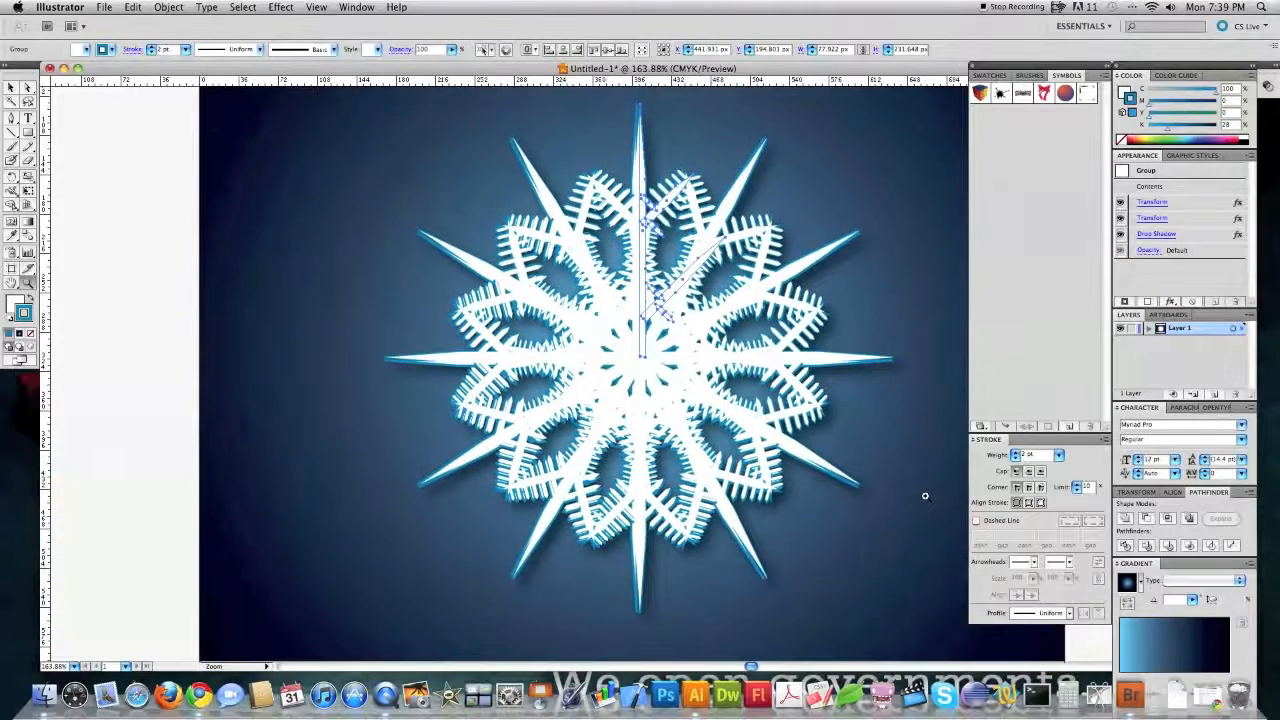
{"action": "scroll", "coordinate": [925, 496], "scroll_direction": "right", "scroll_amount": 1}
{"action": "left_click", "coordinate": [10, 88]}
{"action": "left_click", "coordinate": [223, 289]}
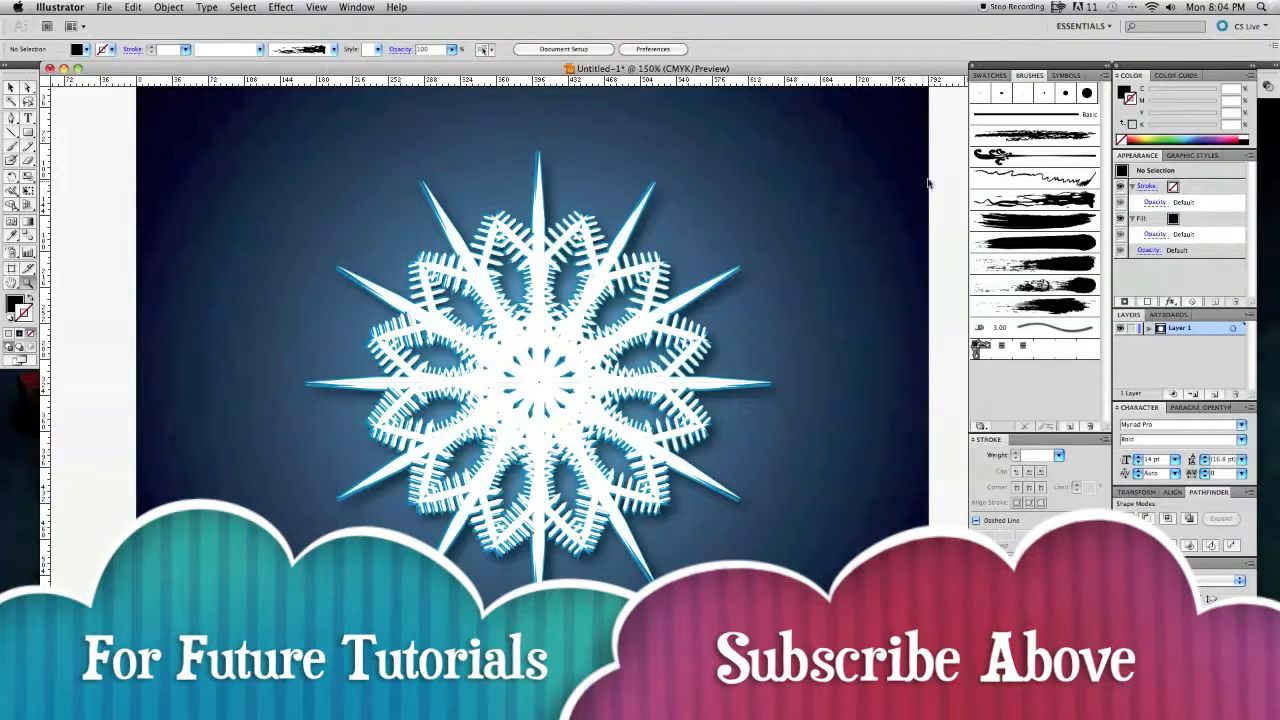
Select the snowflake with its gradient background and move both off the artboard, clear of its left side.
{"action": "left_click_drag", "start_coordinate": [719, 426], "coordinate": [796, 409]}
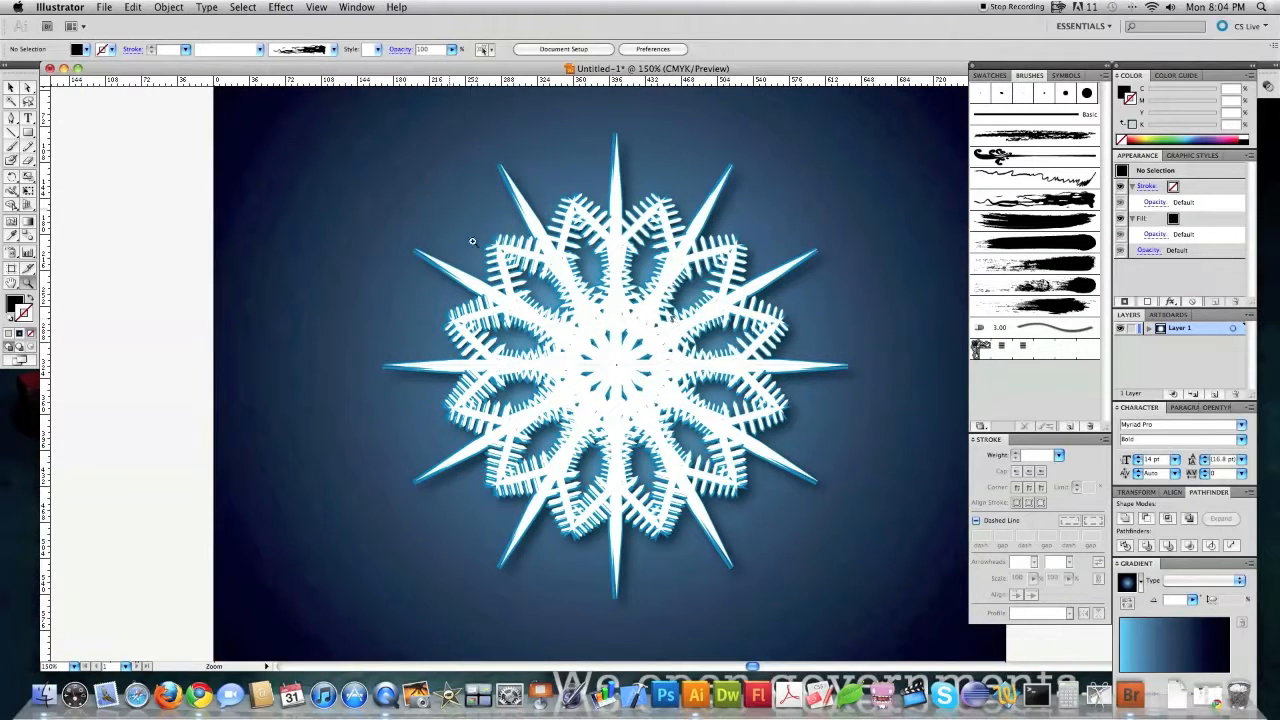
{"action": "left_click", "coordinate": [9, 90]}
{"action": "left_click_drag", "start_coordinate": [656, 199], "coordinate": [107, 213]}
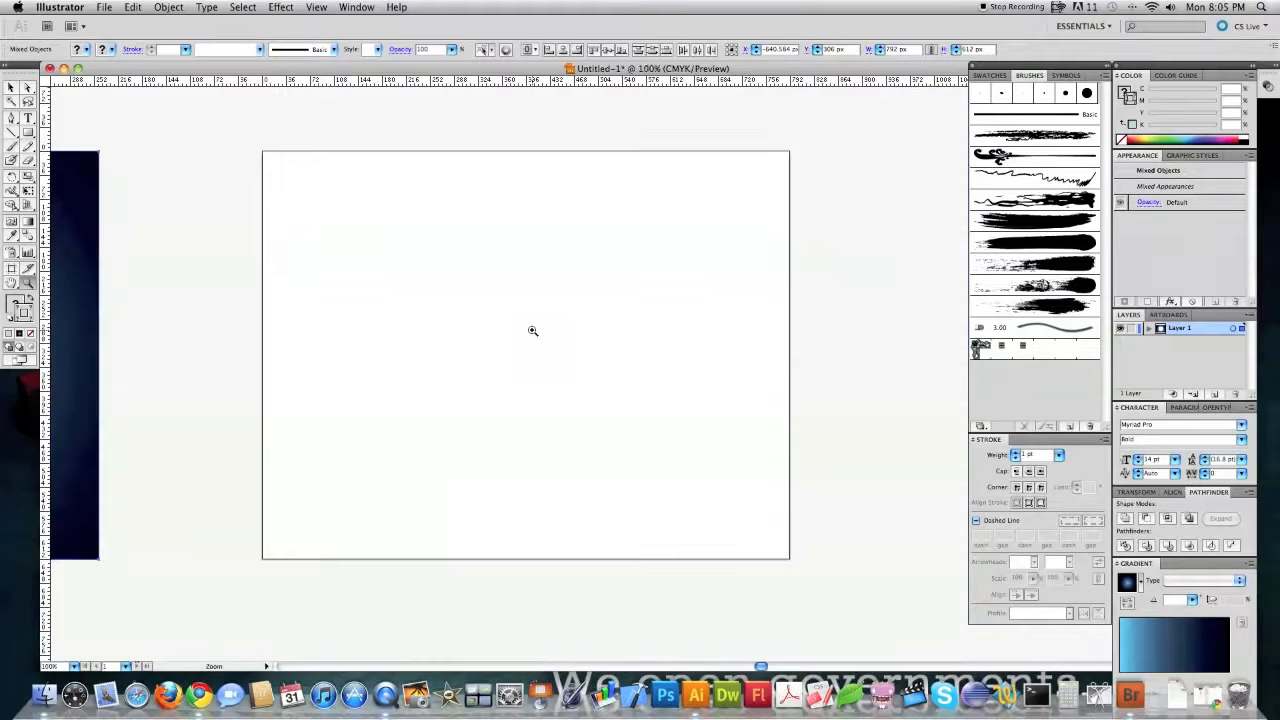
Add the text "GRUNGE" to the empty artboard in Myriad Pro Bold.
{"action": "left_click", "coordinate": [532, 330]}
{"action": "scroll", "coordinate": [641, 327], "scroll_direction": "right", "scroll_amount": 10}
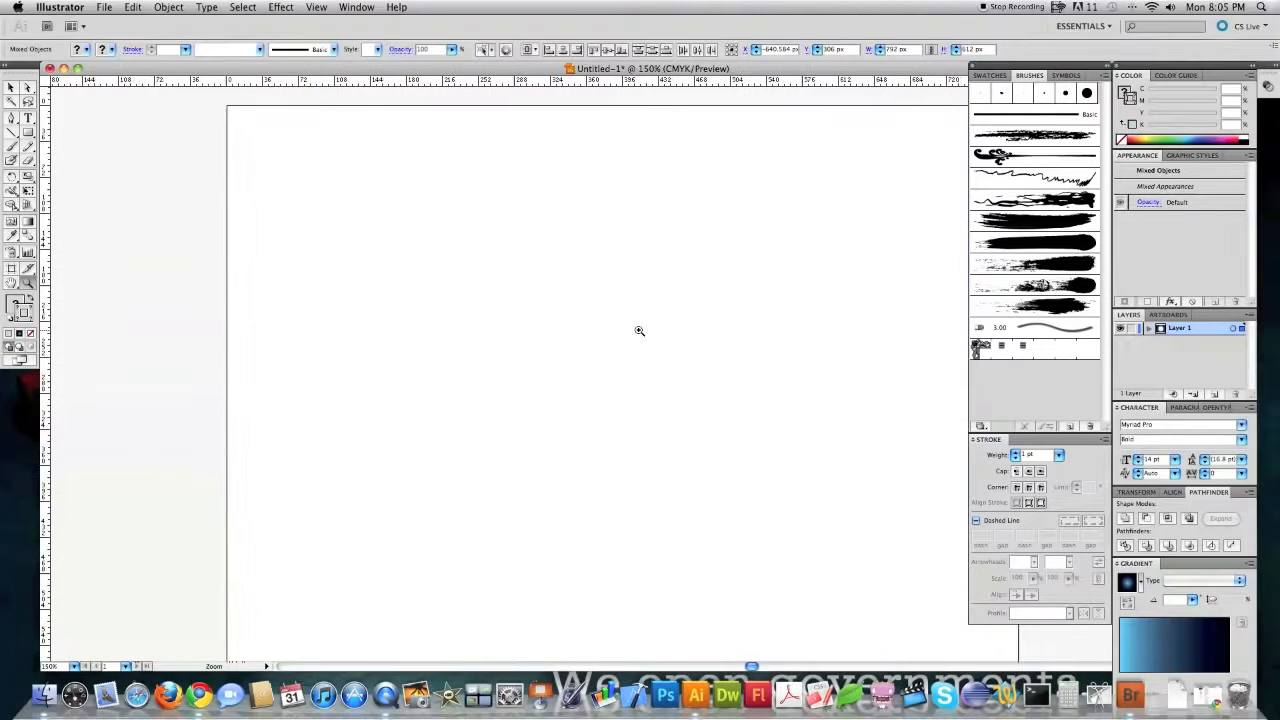
{"action": "scroll", "coordinate": [641, 327], "scroll_direction": "down", "scroll_amount": 1}
{"action": "scroll", "coordinate": [645, 327], "scroll_direction": "left", "scroll_amount": 10}
{"action": "scroll", "coordinate": [649, 327], "scroll_direction": "right", "scroll_amount": 1}
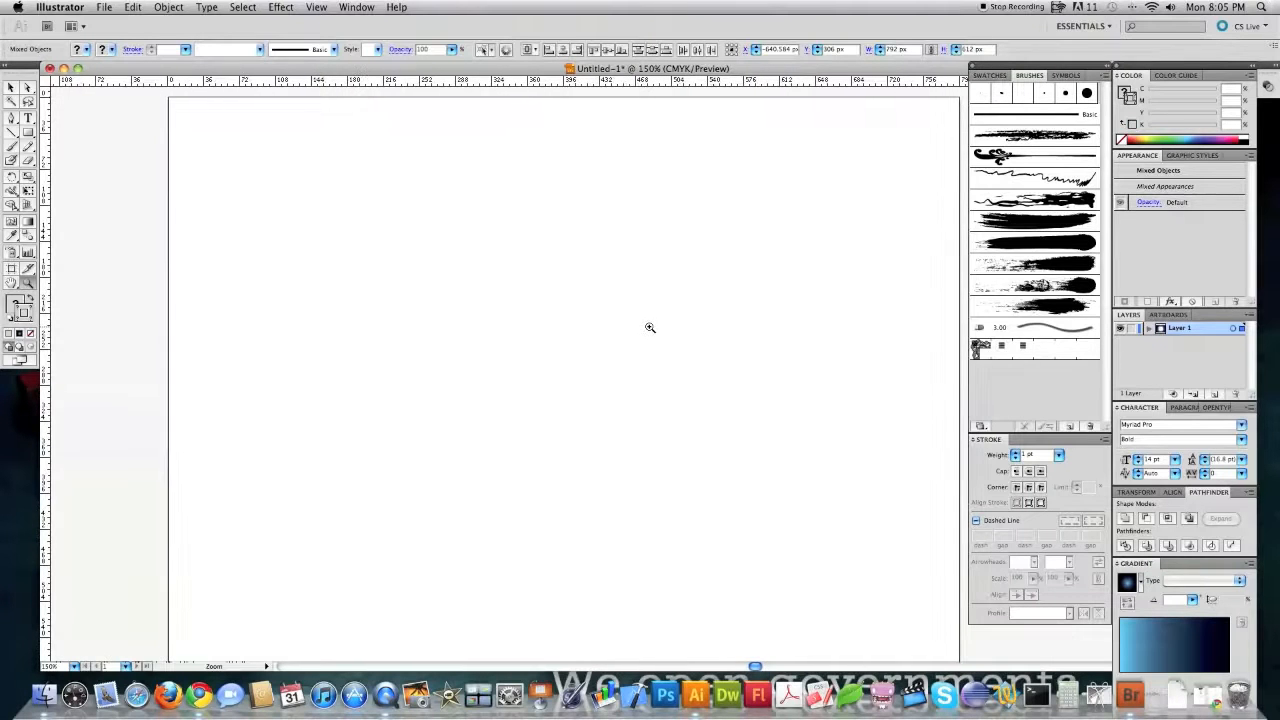
{"action": "scroll", "coordinate": [650, 328], "scroll_direction": "right", "scroll_amount": 2}
{"action": "key", "text": "t"}
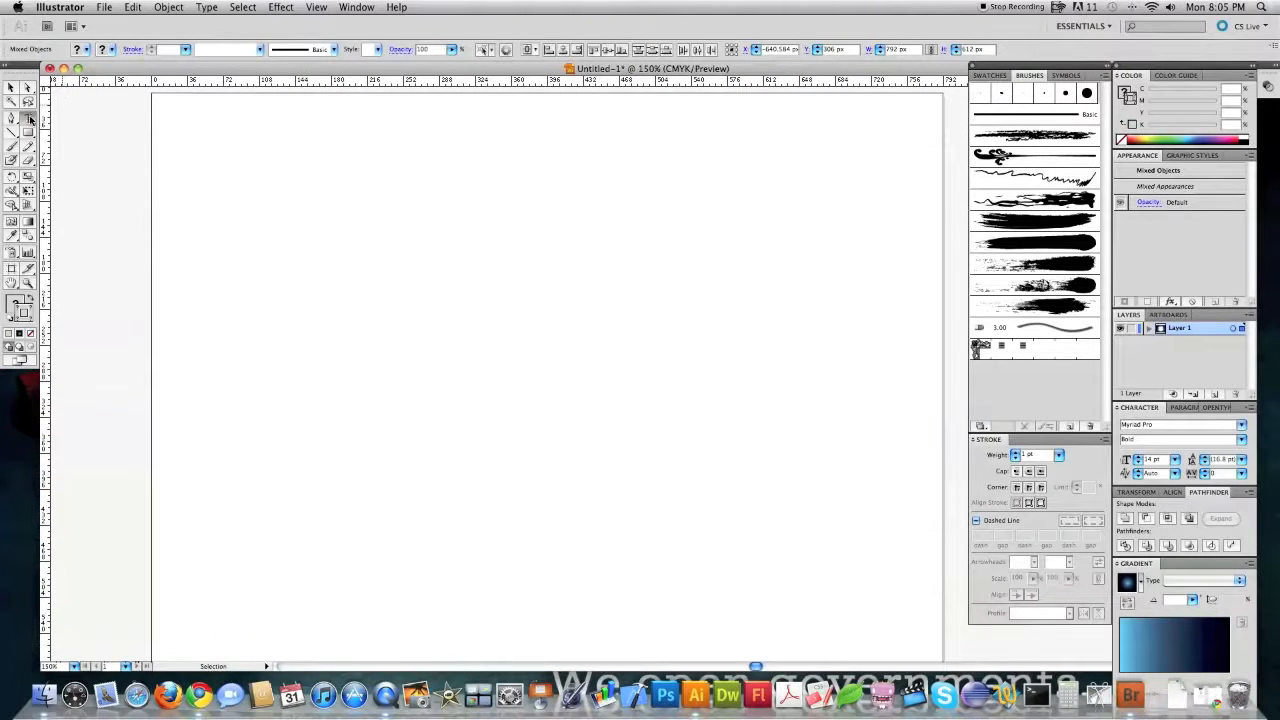
{"action": "left_click", "coordinate": [270, 328]}
{"action": "type", "text": "GR"}
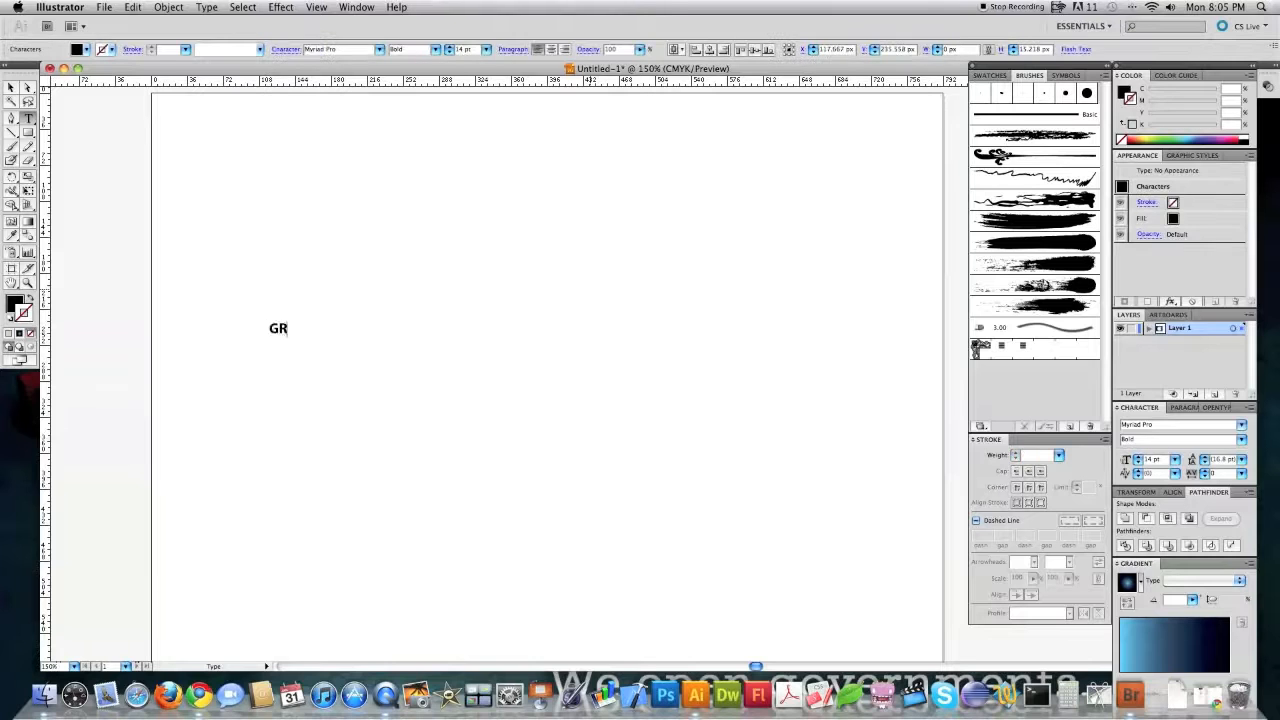
{"action": "type", "text": "UNGE"}
{"action": "key", "text": "Escape"}
Enlarge the GRUNGE text to about 155 pt, center it on the artboard and fill it green (C 84, M 39, Y 100, K 0).
{"action": "left_click_drag", "start_coordinate": [324, 336], "coordinate": [905, 512]}
{"action": "left_click_drag", "start_coordinate": [792, 429], "coordinate": [777, 371]}
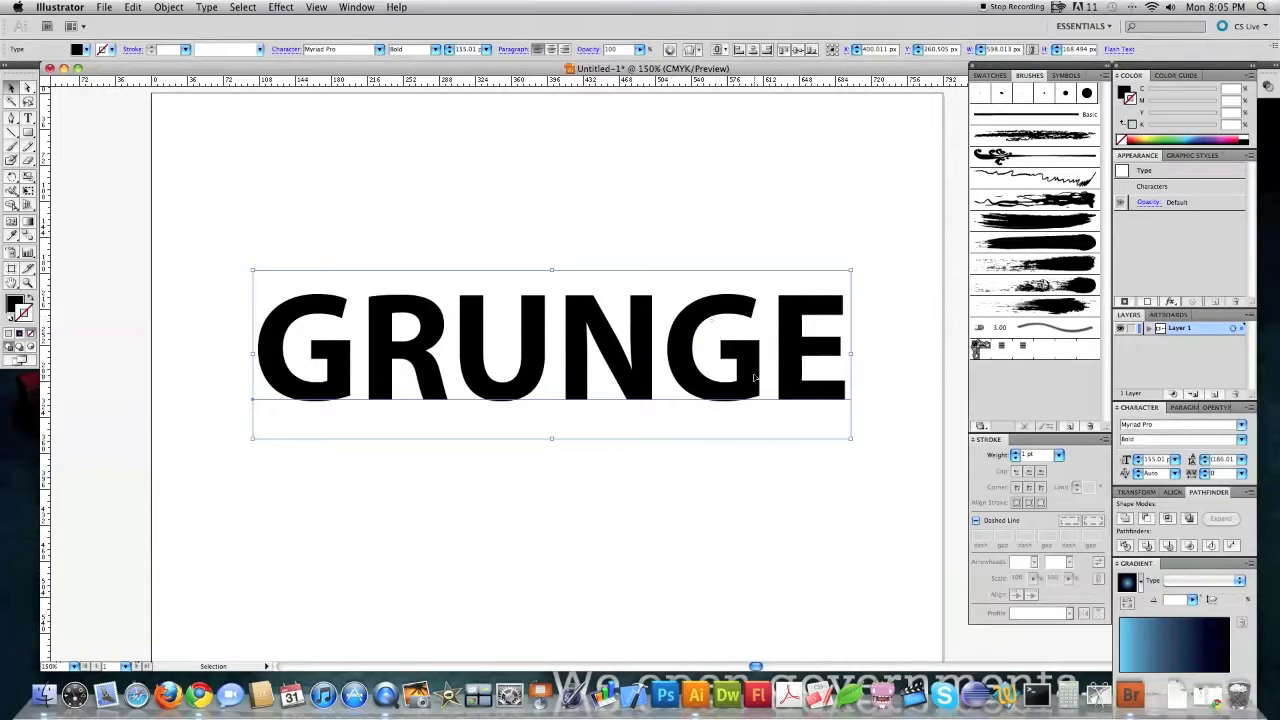
{"action": "left_click", "coordinate": [1127, 93]}
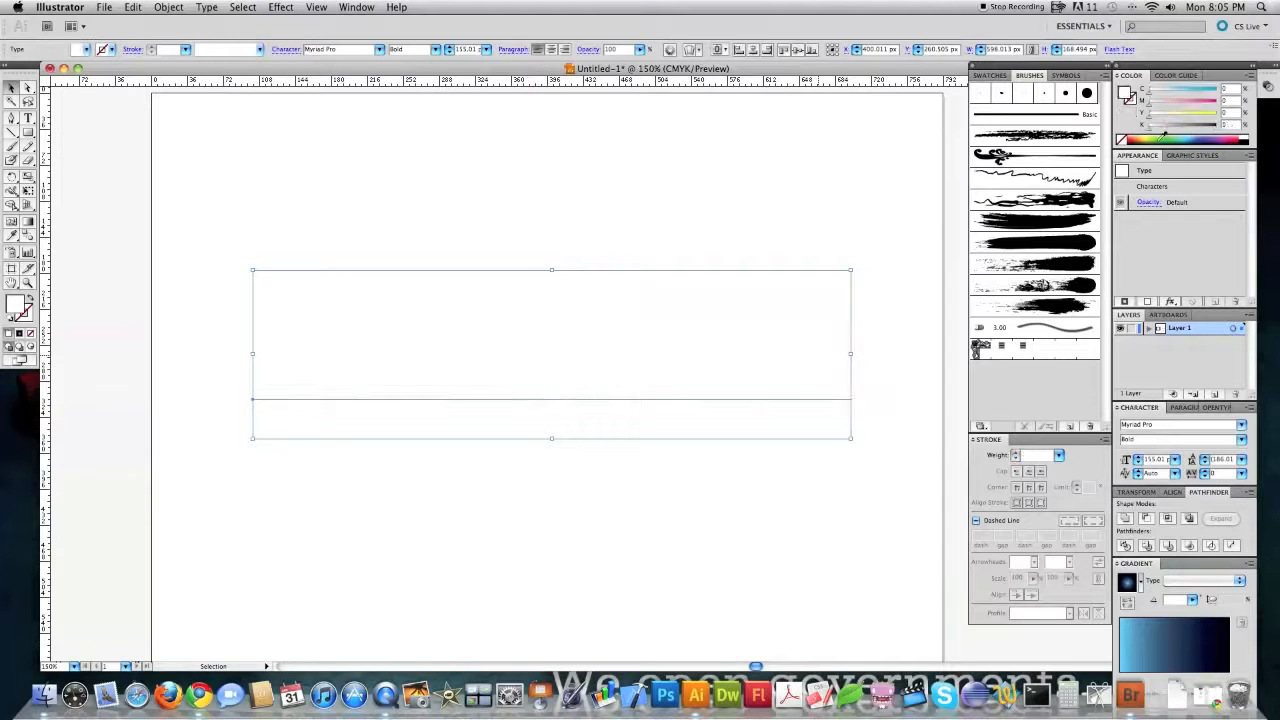
{"action": "left_click", "coordinate": [1160, 134]}
{"action": "left_click", "coordinate": [1185, 101]}
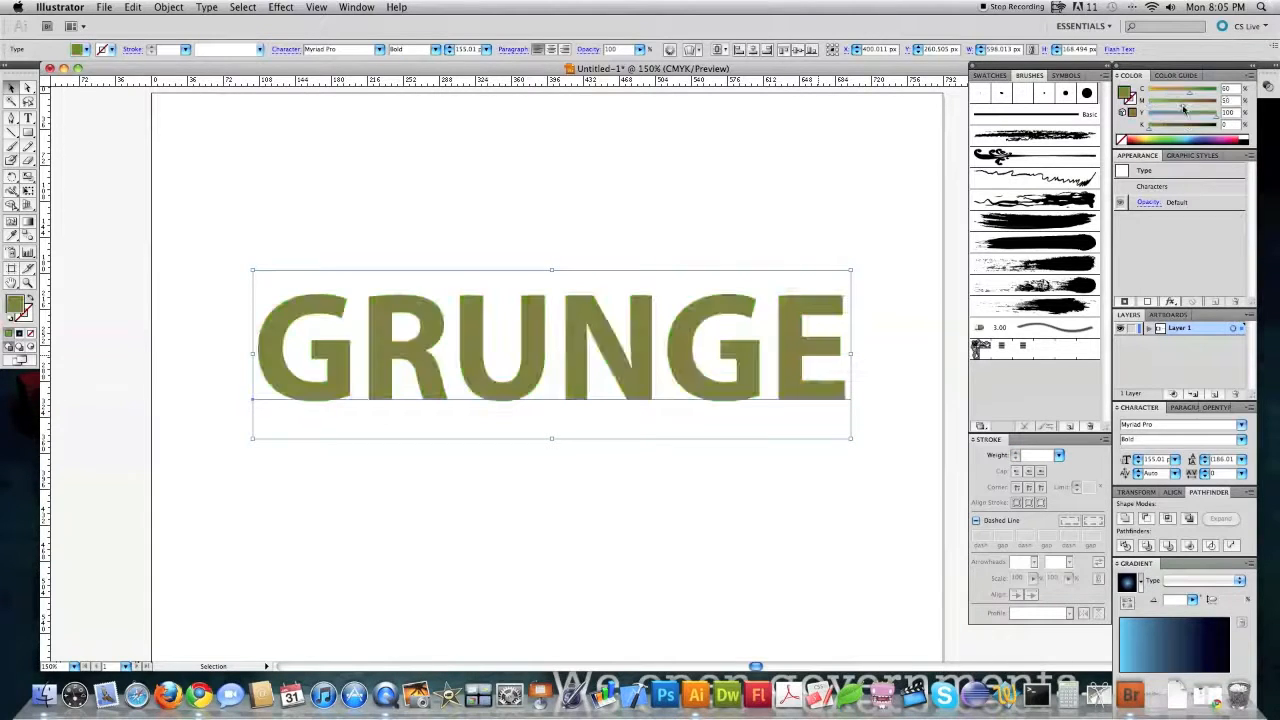
{"action": "mouse_move", "coordinate": [1190, 93]}
{"action": "left_mouse_down"}
{"action": "mouse_move", "coordinate": [1206, 93]}
{"action": "mouse_move", "coordinate": [1175, 104]}
{"action": "left_mouse_up"}
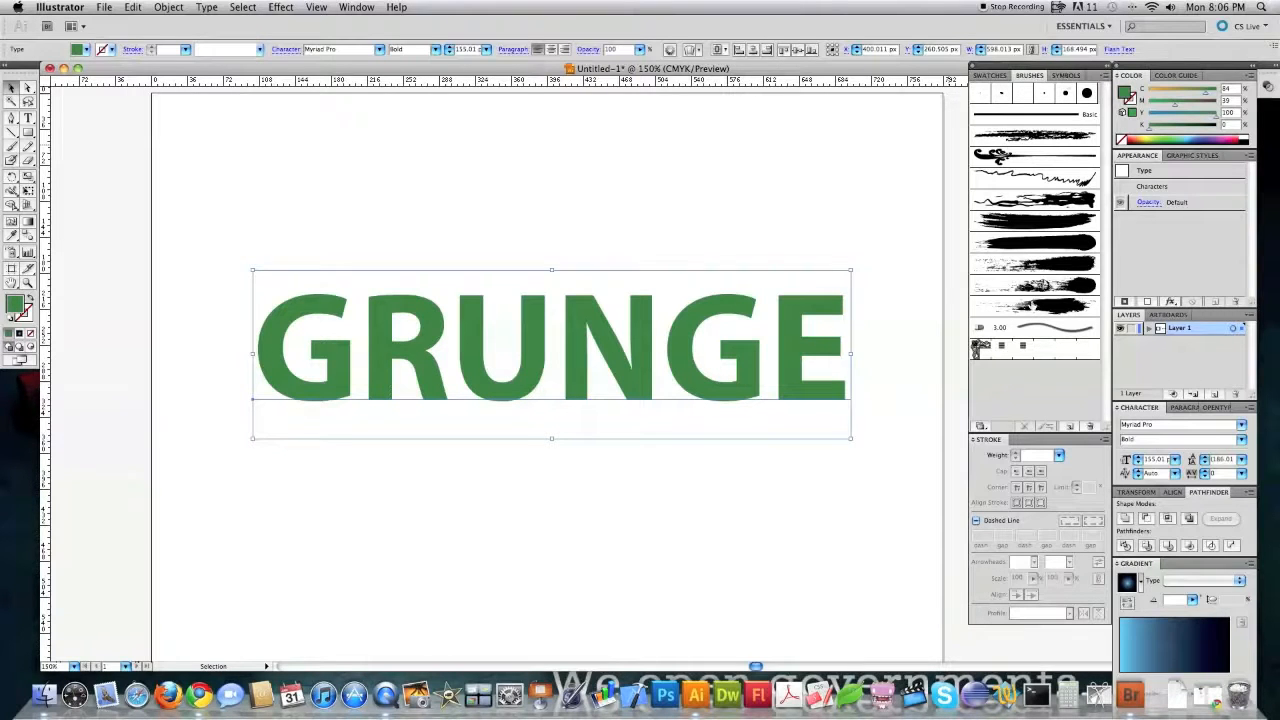
Open the Grunge Brushes Vector Pack brush library.
{"action": "left_click", "coordinate": [1105, 77]}
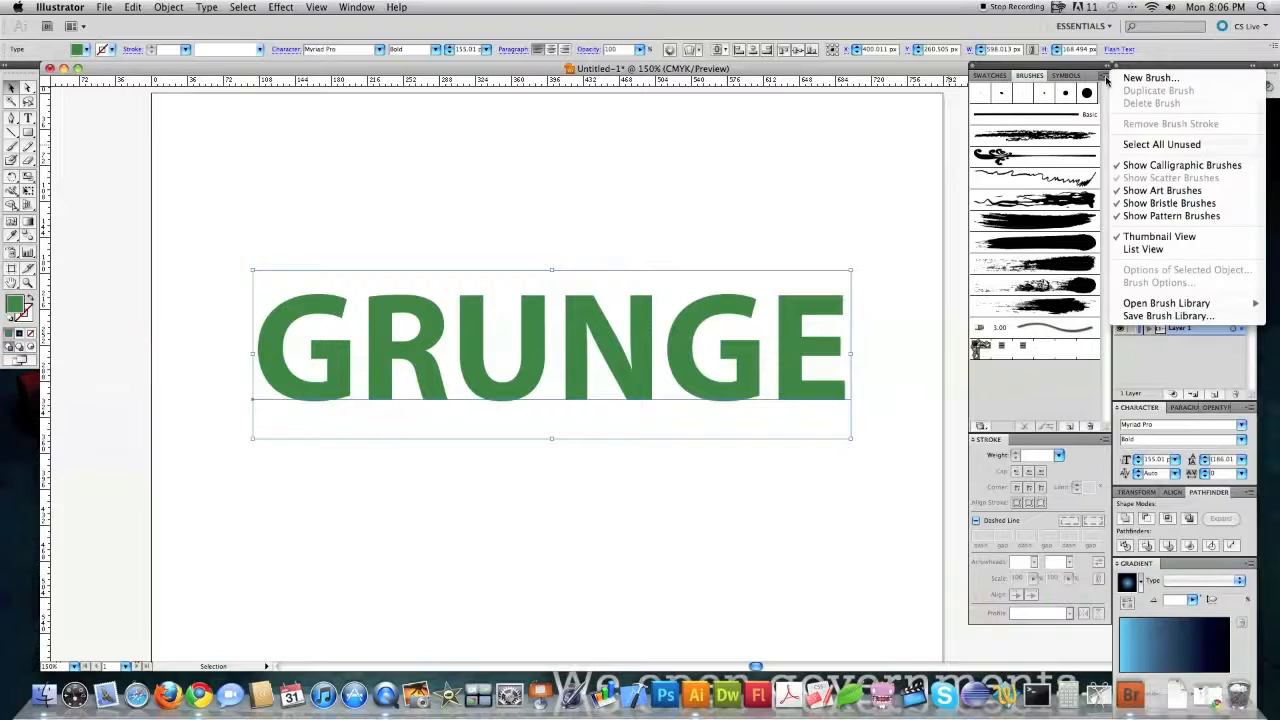
{"action": "left_click", "coordinate": [1106, 79]}
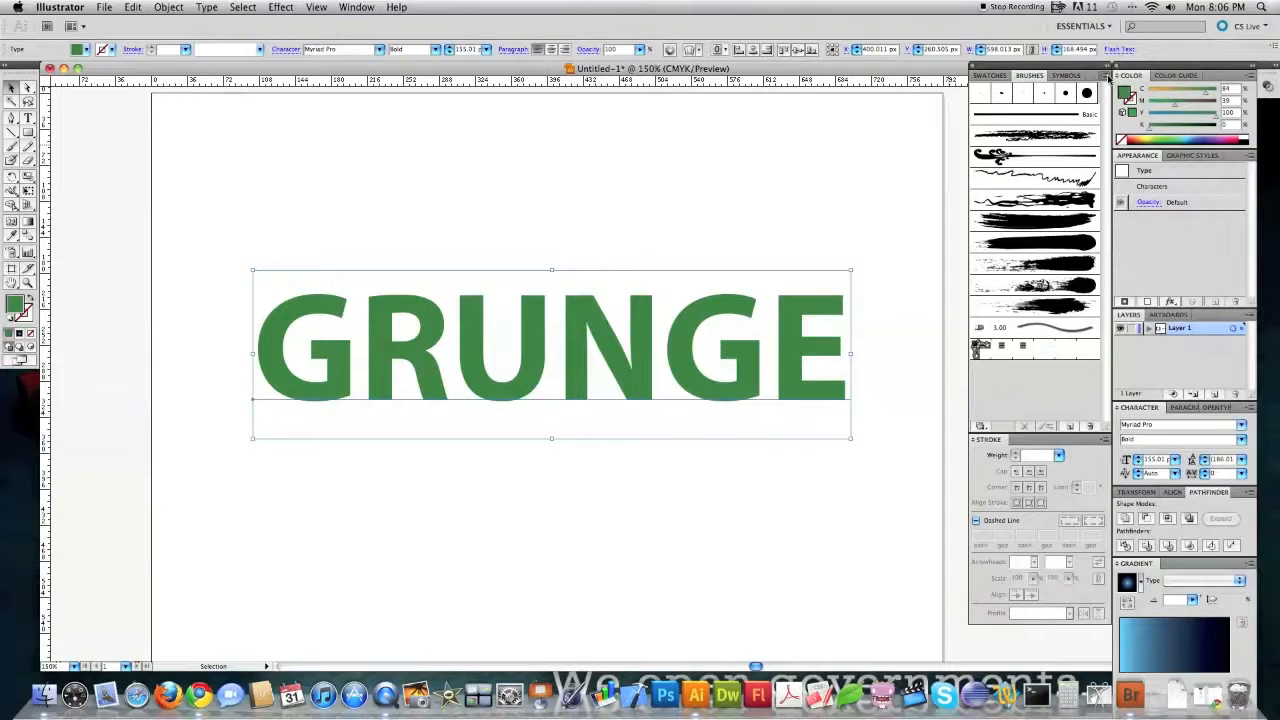
{"action": "left_click", "coordinate": [1106, 78]}
{"action": "mouse_move", "coordinate": [1152, 305]}
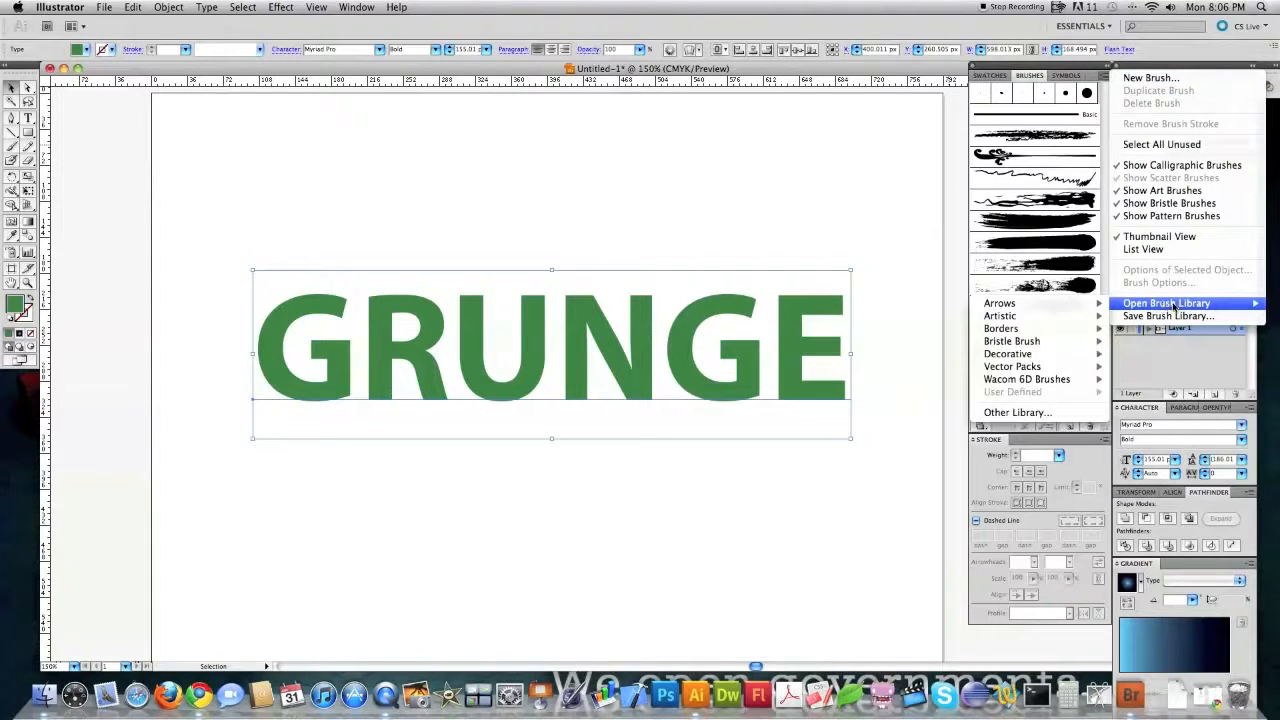
{"action": "mouse_move", "coordinate": [1037, 368]}
{"action": "left_click", "coordinate": [809, 366]}
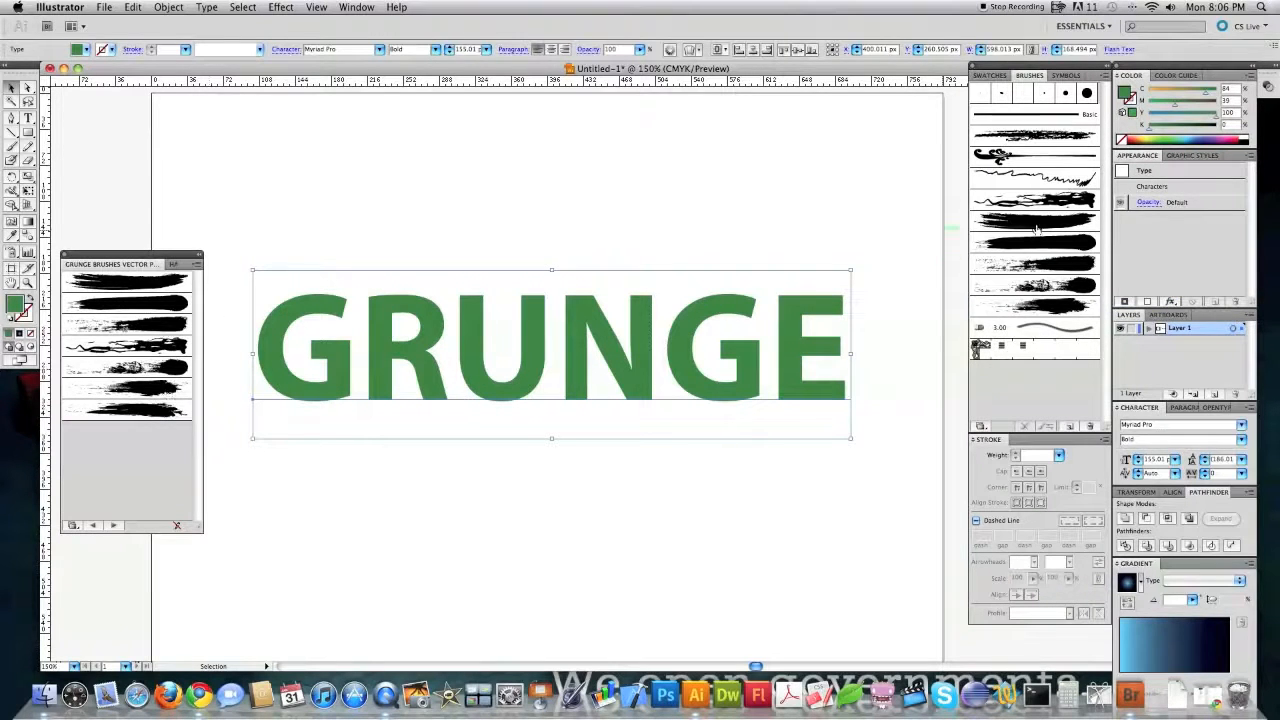
Load a rough, streaky brush from the Hand Drawn Brushes library into the document's brushes and close the library.
{"action": "left_click", "coordinate": [172, 265]}
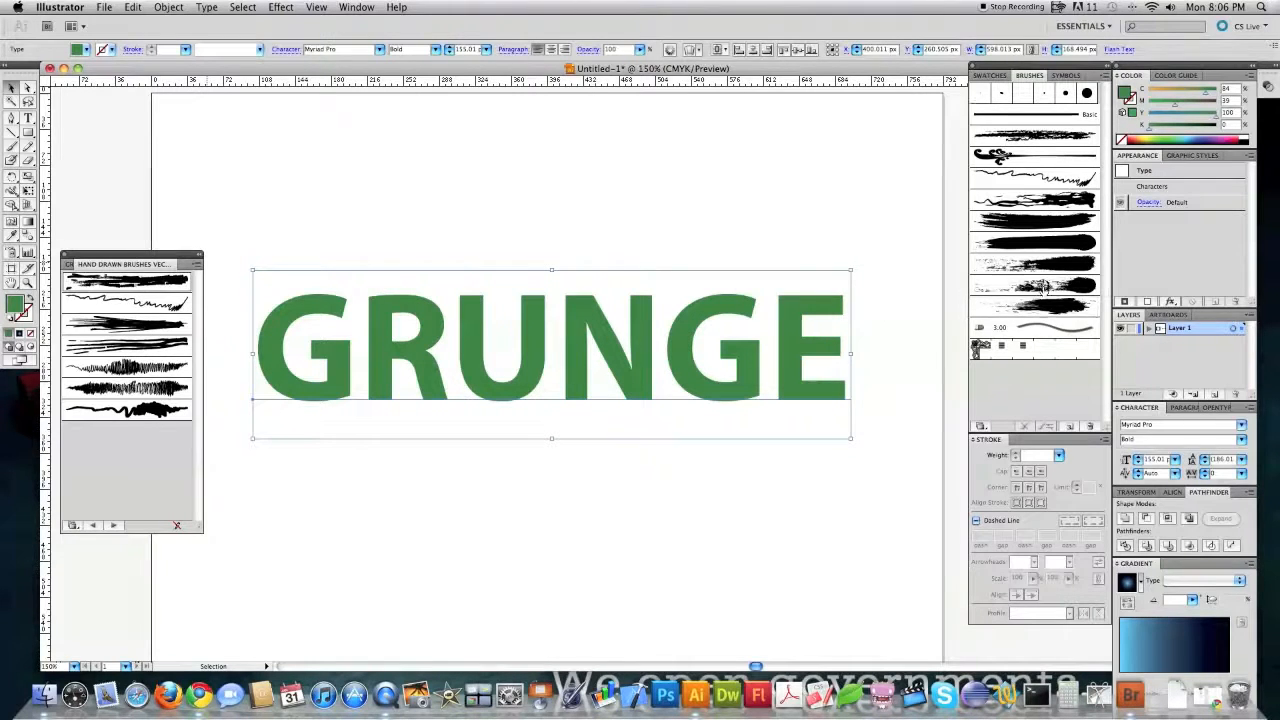
{"action": "left_click_drag", "start_coordinate": [1043, 287], "coordinate": [1043, 290]}
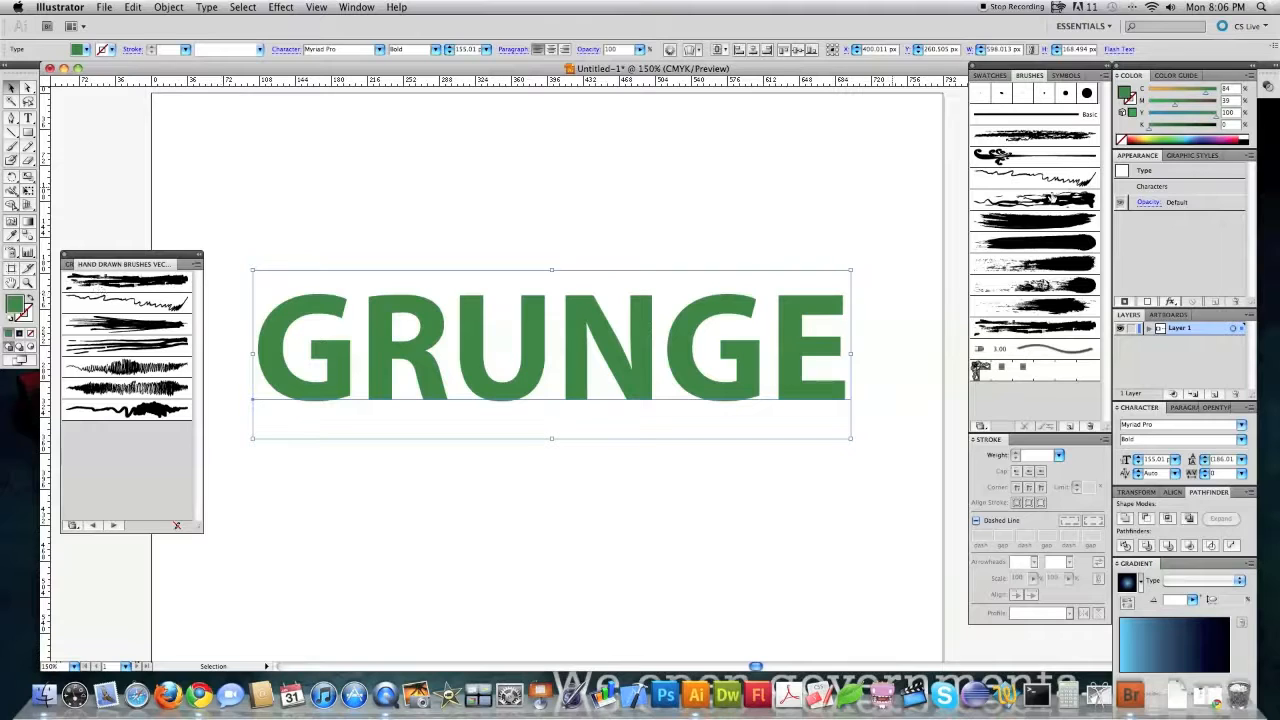
{"action": "left_click", "coordinate": [65, 255]}
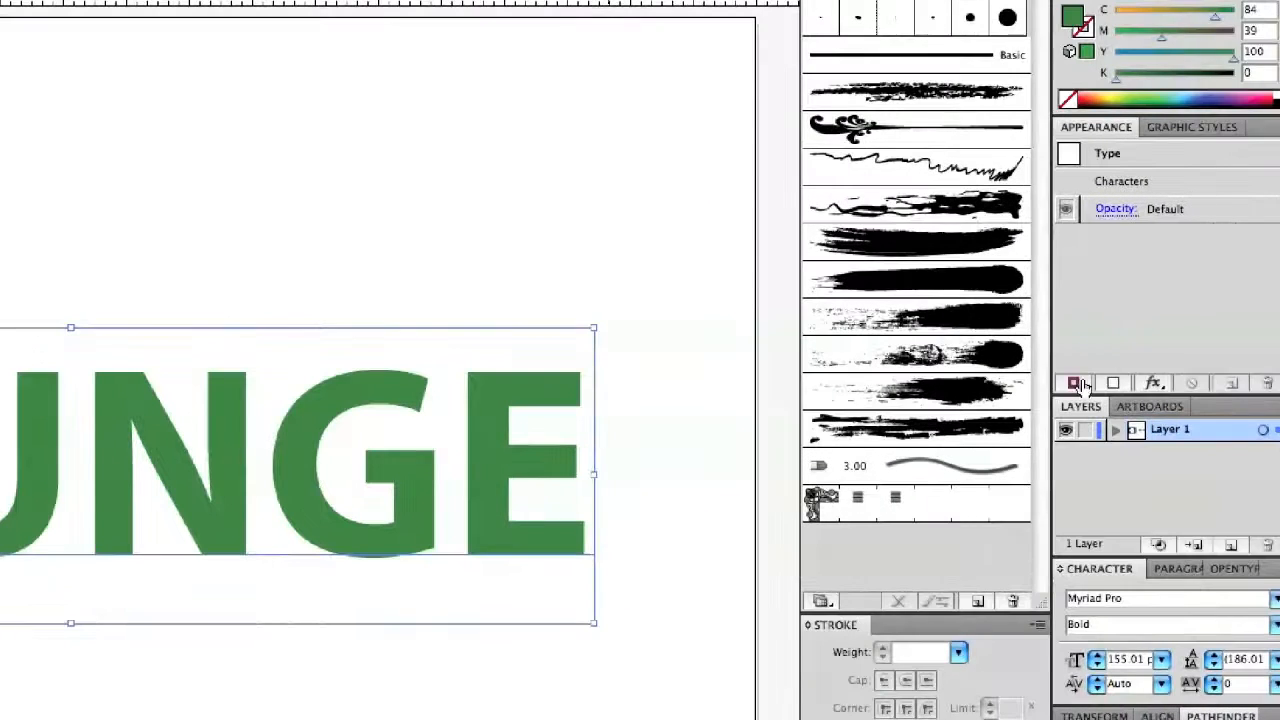
Add a yellow-green stroke (C 37, M 17, Y 100, K 0) to the GRUNGE text and apply the thin scribbly hand-drawn brush.
{"action": "left_click", "coordinate": [1072, 384]}
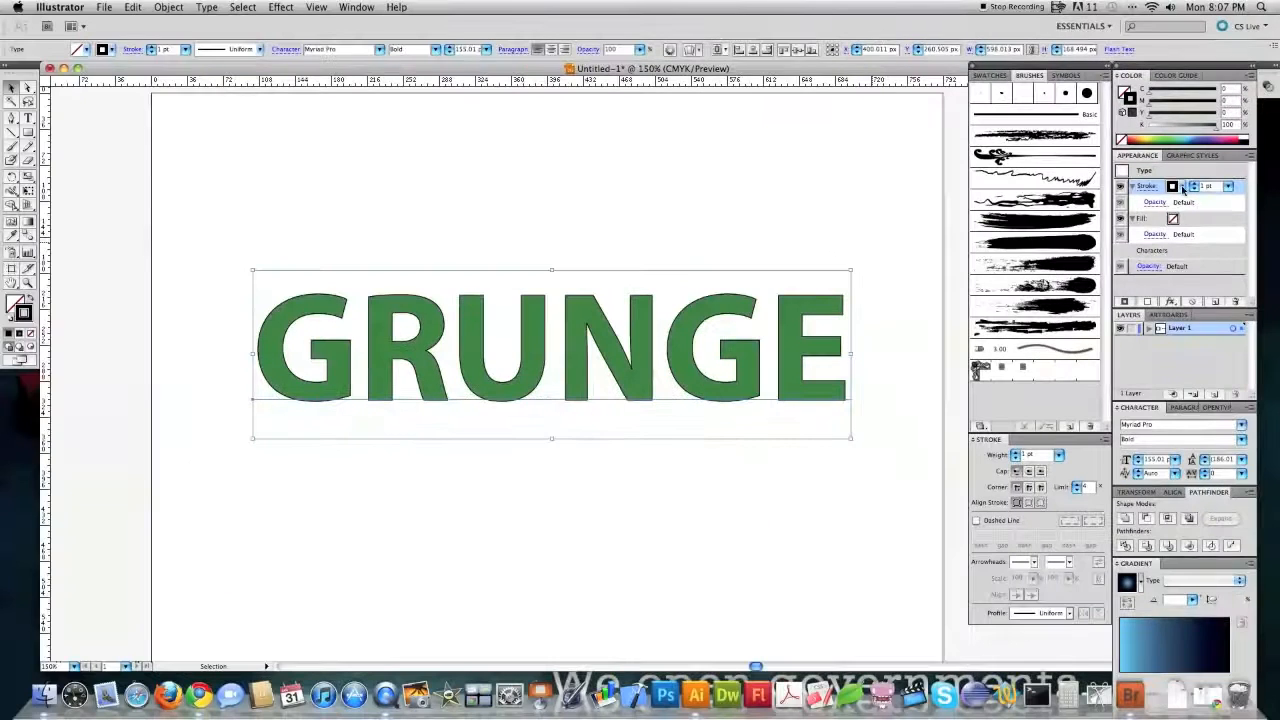
{"action": "left_click", "coordinate": [1173, 181]}
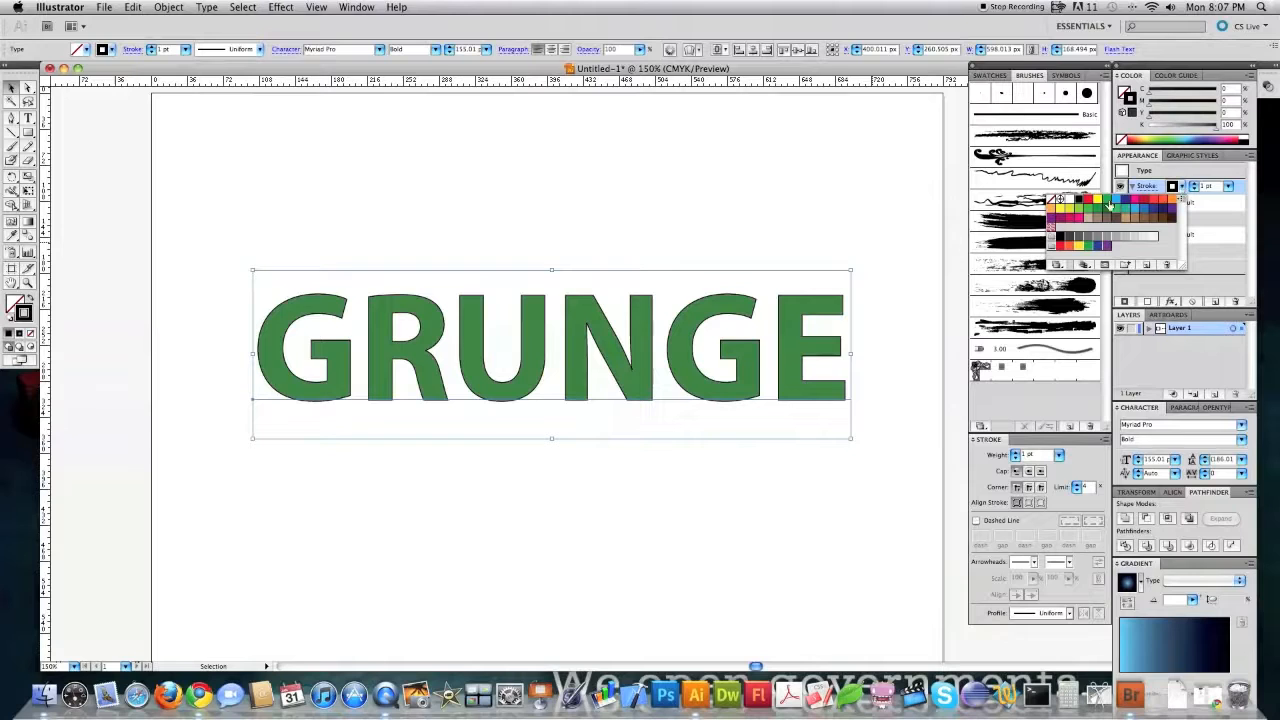
{"action": "left_click", "coordinate": [1078, 246]}
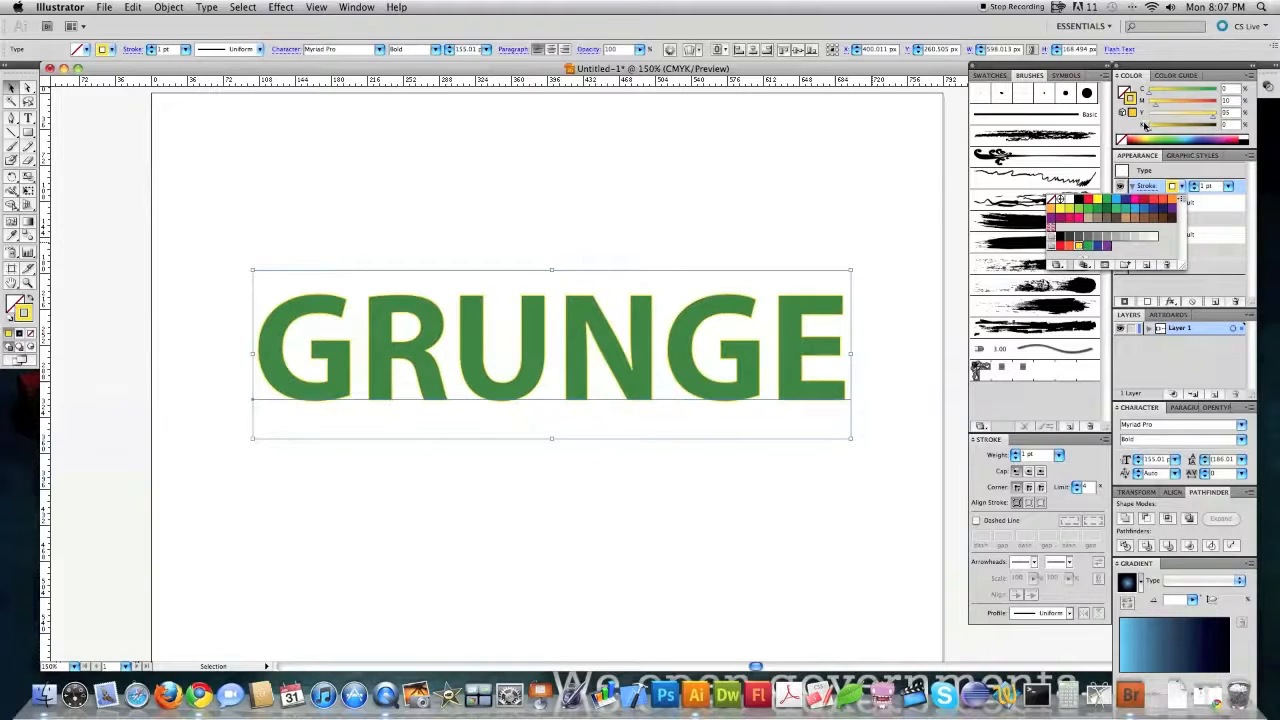
{"action": "mouse_move", "coordinate": [1211, 117]}
{"action": "left_mouse_down"}
{"action": "mouse_move", "coordinate": [1178, 118]}
{"action": "mouse_move", "coordinate": [1175, 97]}
{"action": "mouse_move", "coordinate": [1160, 112]}
{"action": "left_mouse_up"}
{"action": "left_click", "coordinate": [1180, 104]}
{"action": "left_click", "coordinate": [1151, 139]}
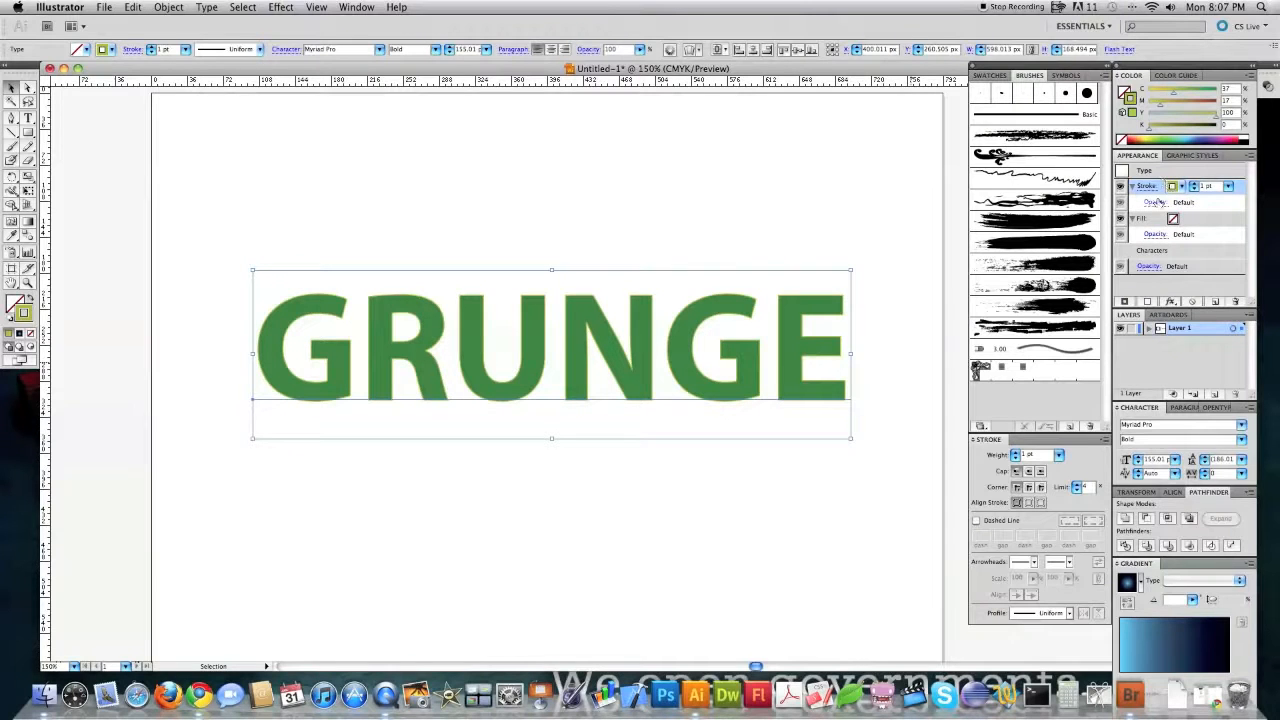
{"action": "left_click", "coordinate": [1036, 178]}
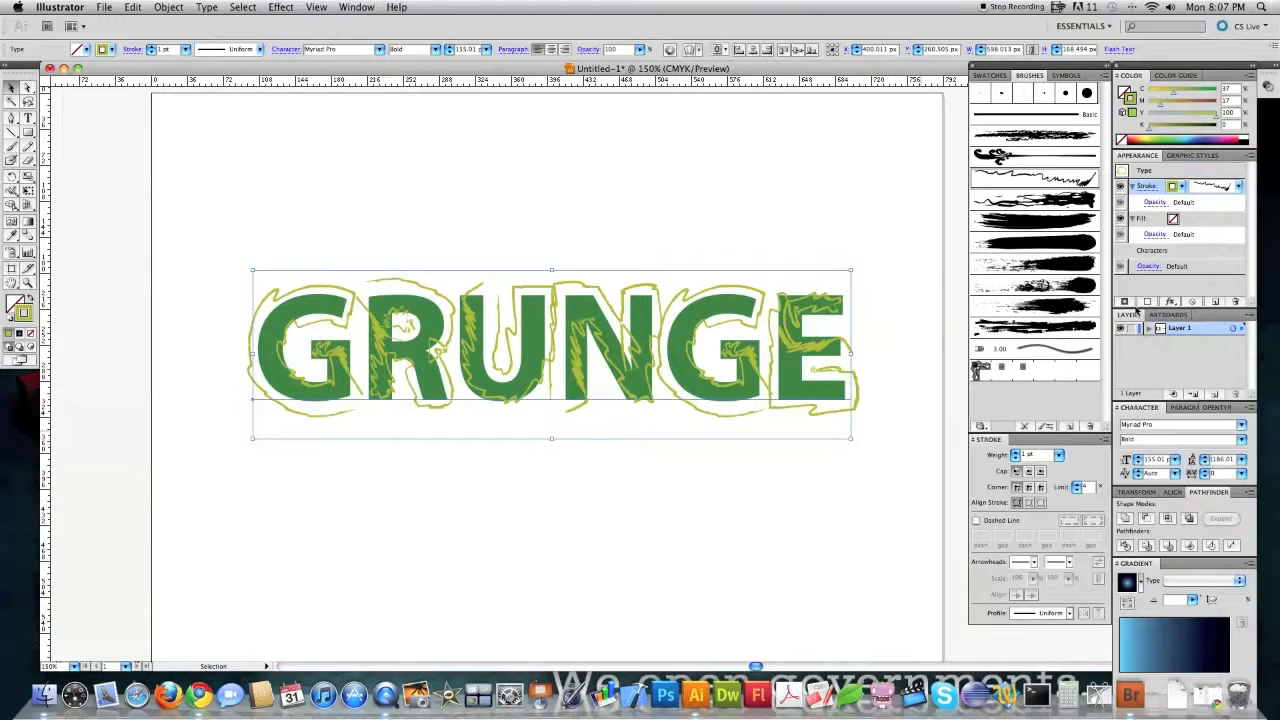
Add a second stroke to the GRUNGE text in green (C 70, M 0, Y 64, K 14) with the branching, streaky grunge brush.
{"action": "left_click", "coordinate": [1124, 302]}
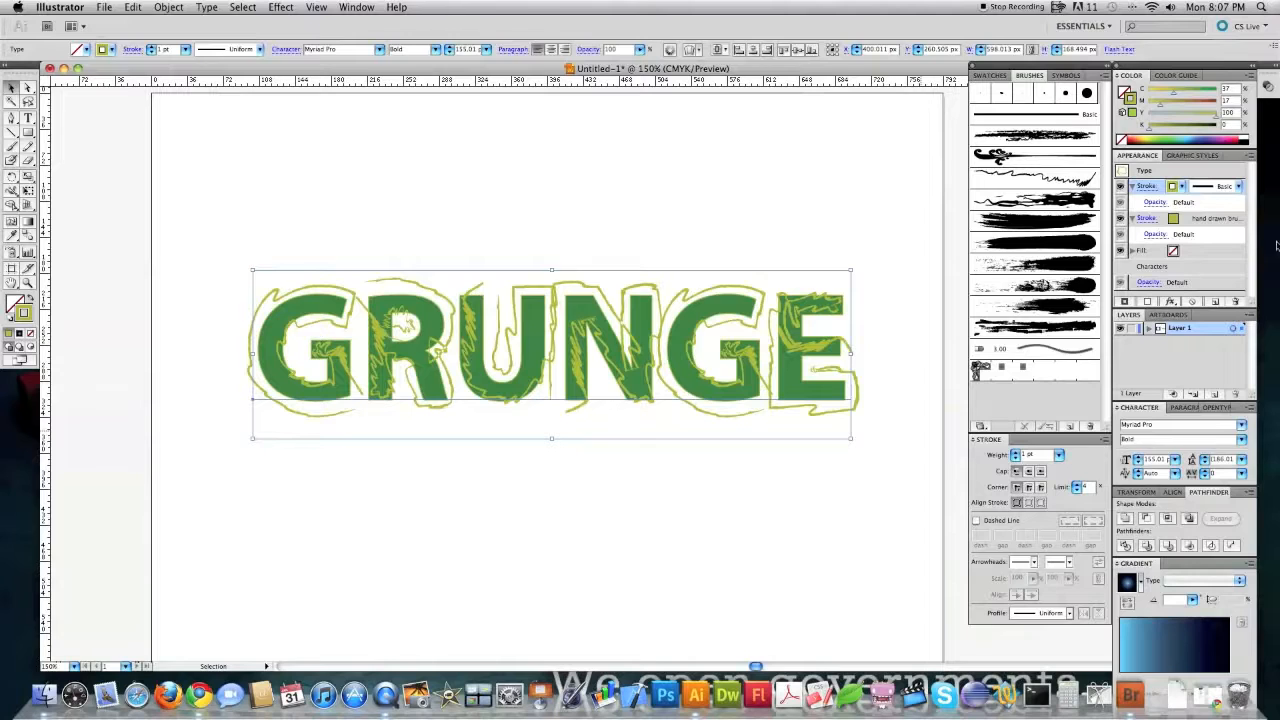
{"action": "left_click", "coordinate": [1162, 134]}
{"action": "left_click_drag", "start_coordinate": [1186, 93], "coordinate": [1196, 94]}
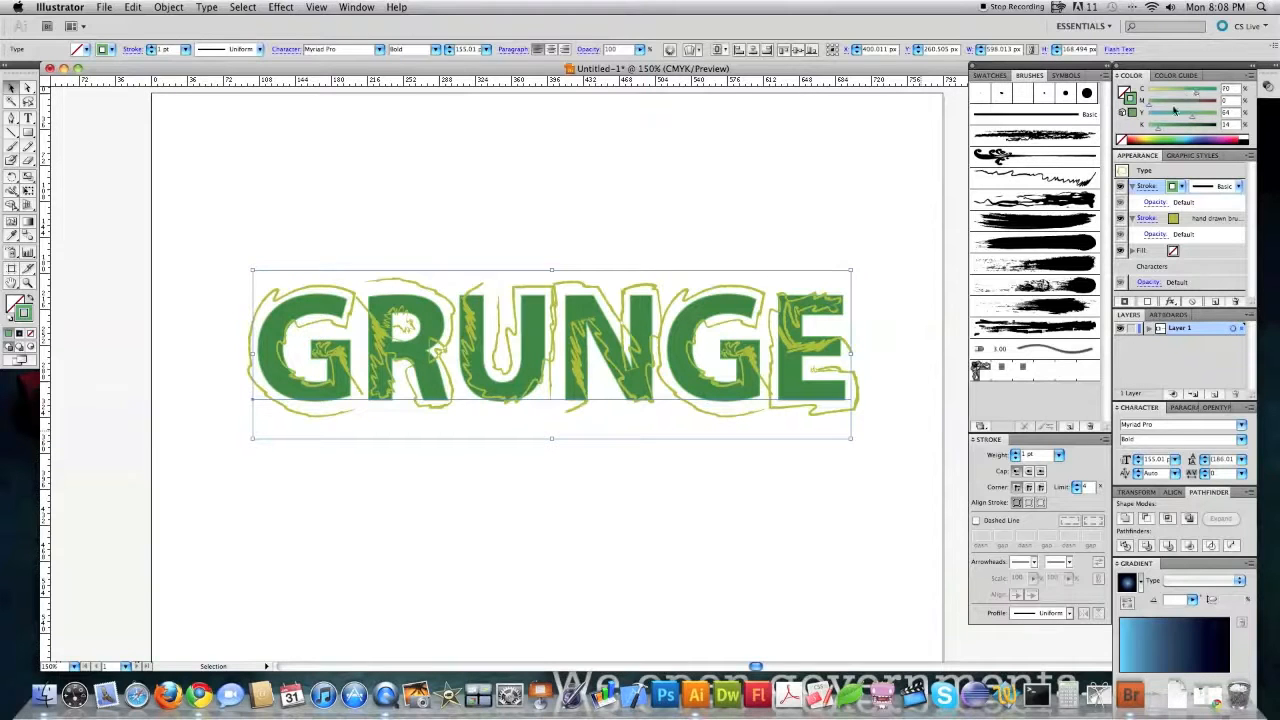
{"action": "left_click", "coordinate": [1036, 200]}
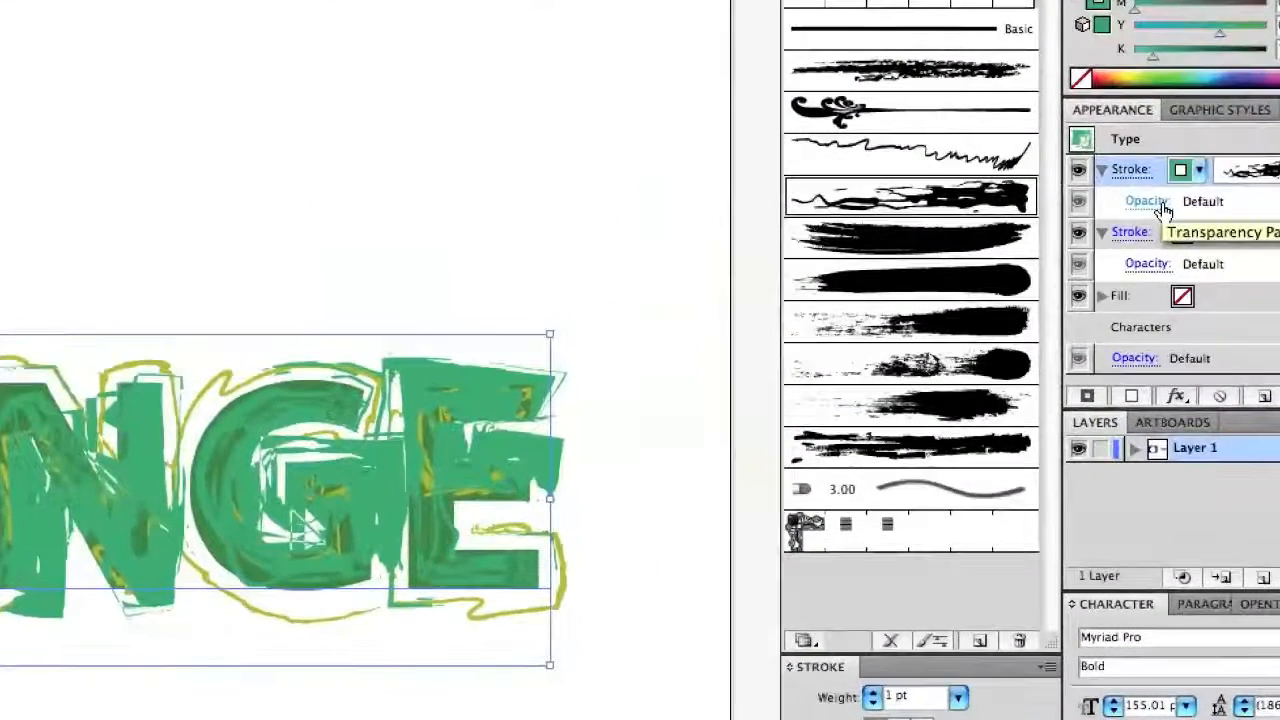
Lower the opacity of the green grunge-brush stroke to 45%.
{"action": "left_click", "coordinate": [1150, 202]}
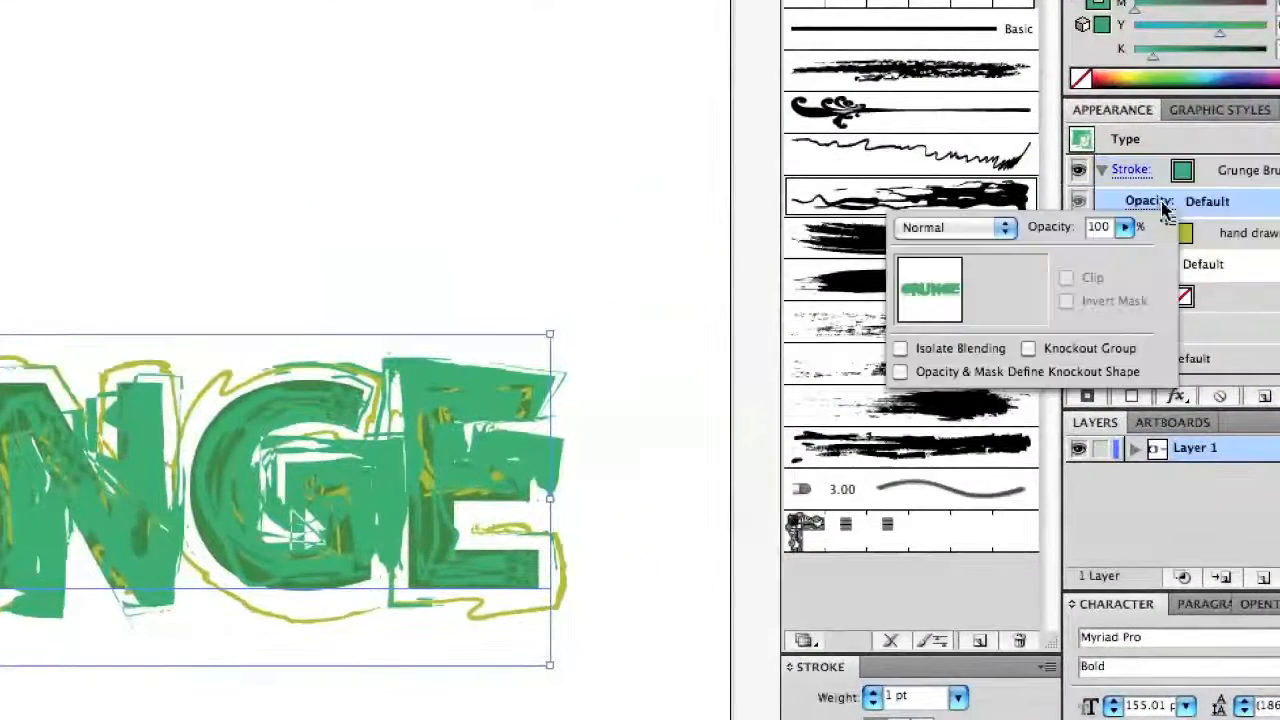
{"action": "left_click", "coordinate": [1124, 227]}
{"action": "left_click_drag", "start_coordinate": [1122, 258], "coordinate": [1050, 265]}
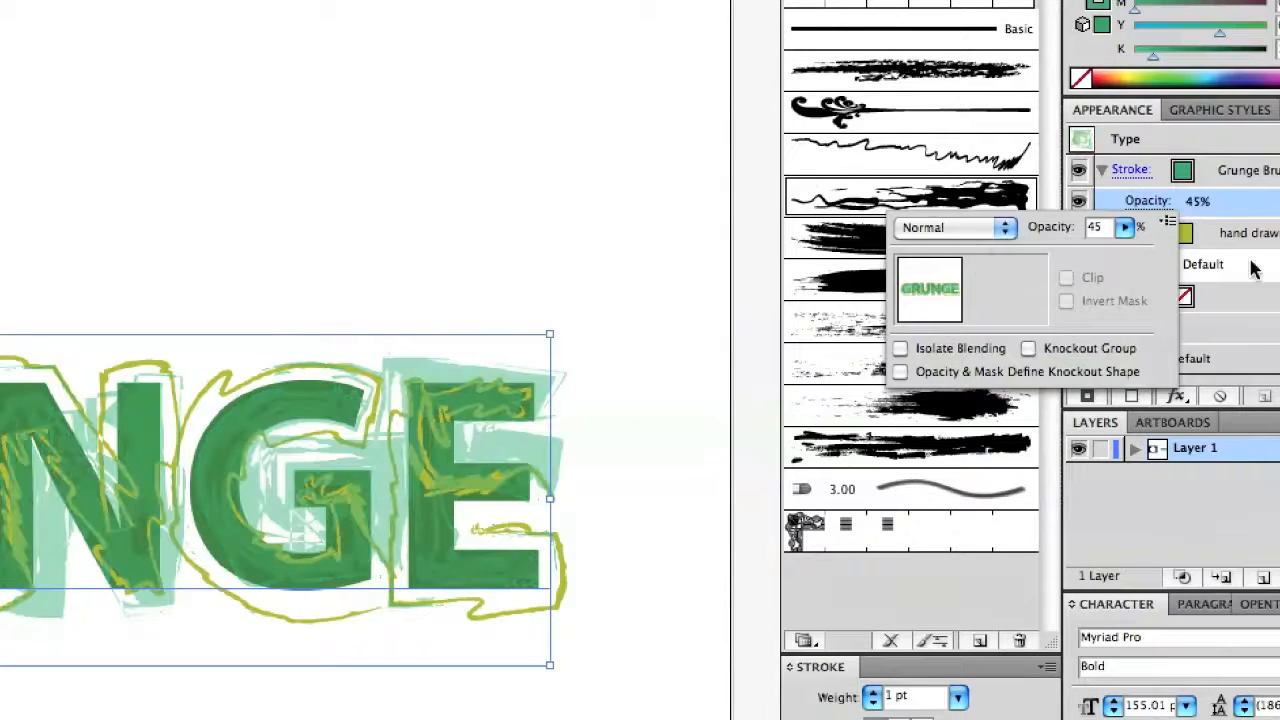
{"action": "left_click", "coordinate": [1132, 126]}
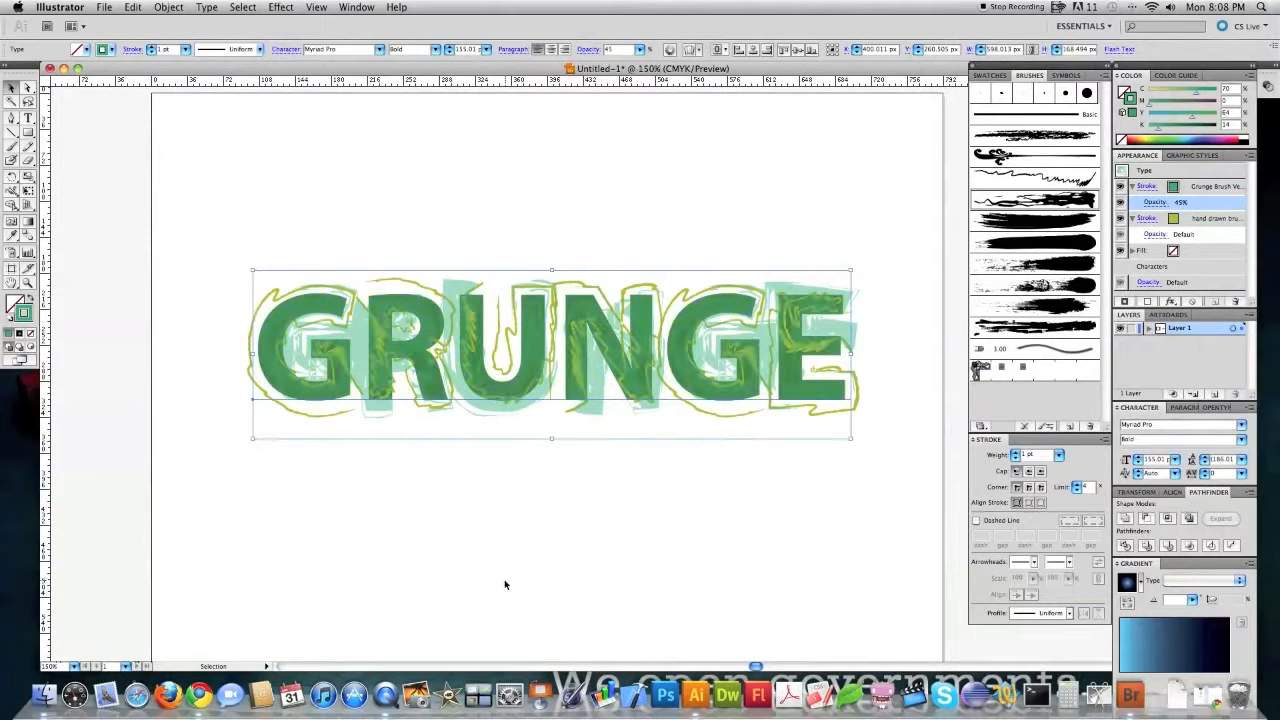
Replace the word GRUNGE with "PSYCHO" in the styled text and clear it from the artboard.
{"action": "key", "text": "t"}
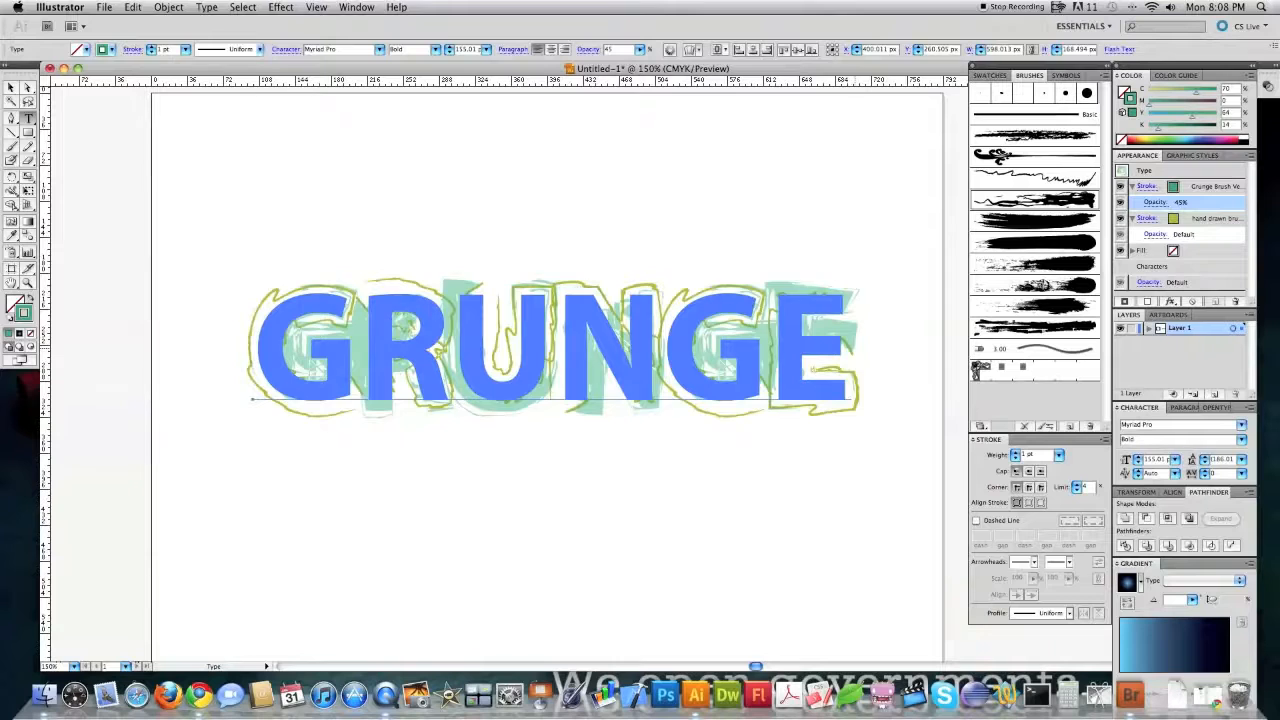
{"action": "double_click", "coordinate": [407, 326]}
{"action": "type", "text": "PS"}
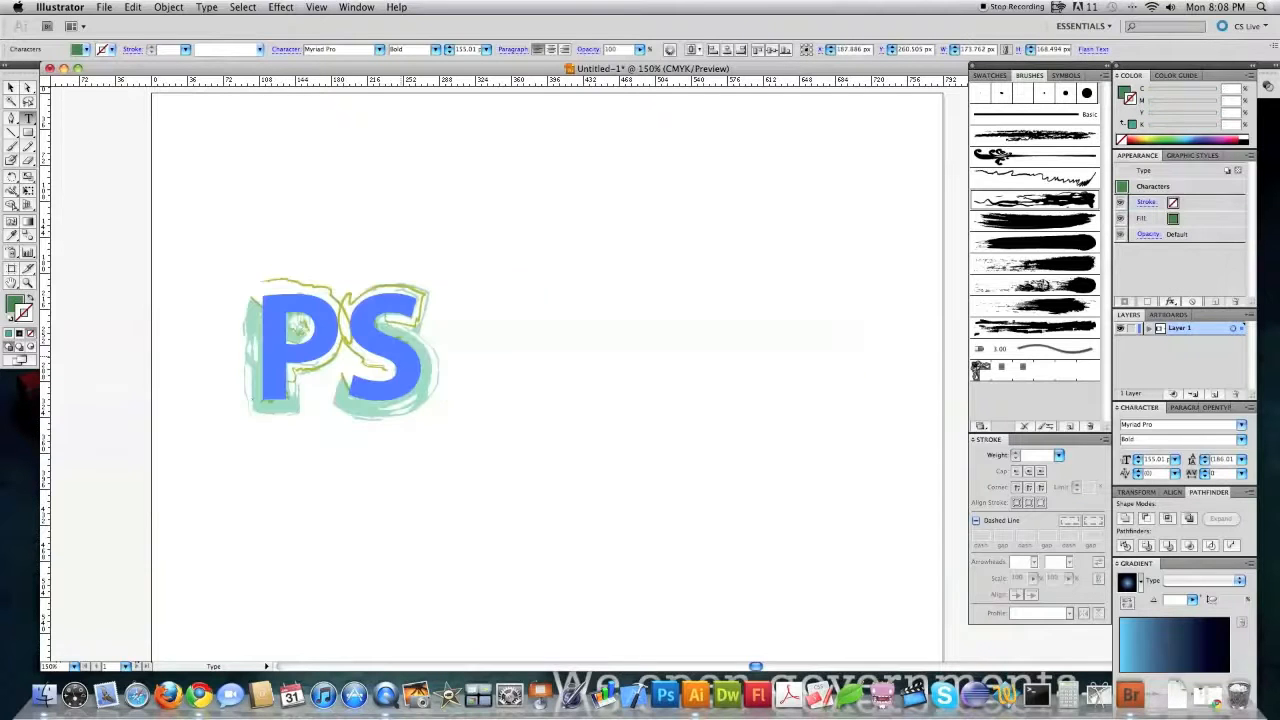
{"action": "type", "text": "YCHO"}
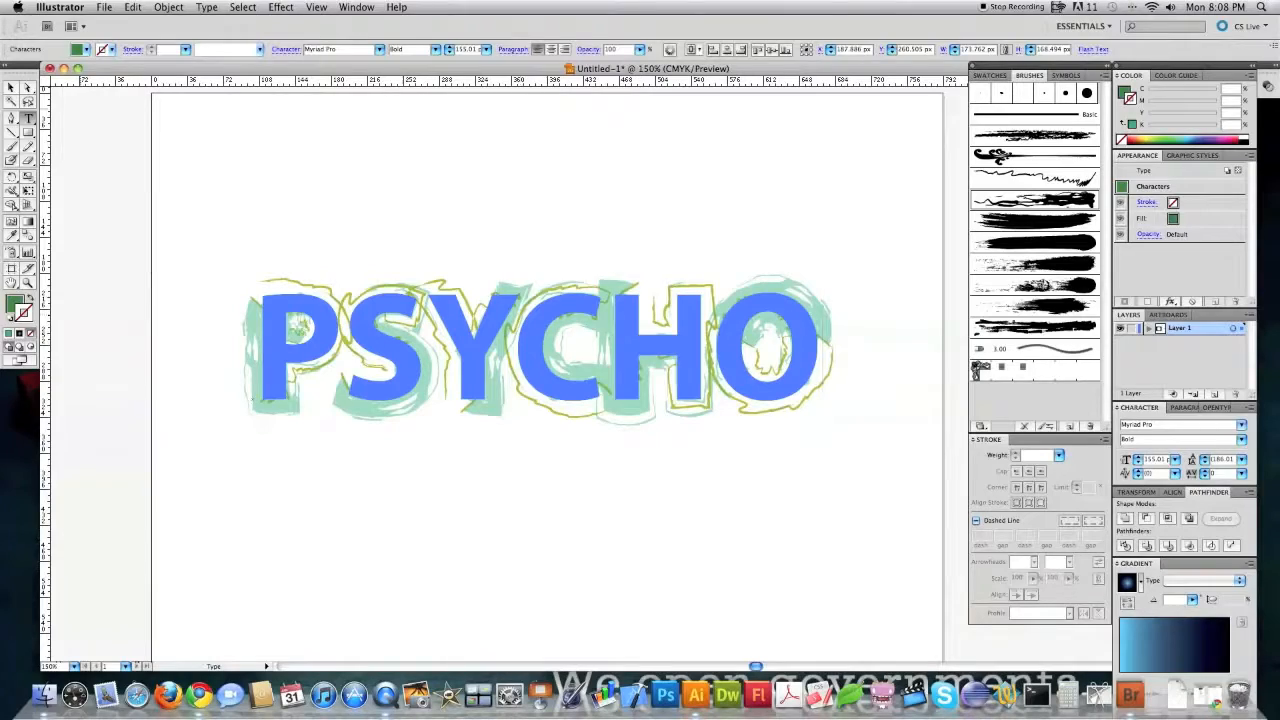
{"action": "left_click", "coordinate": [10, 88]}
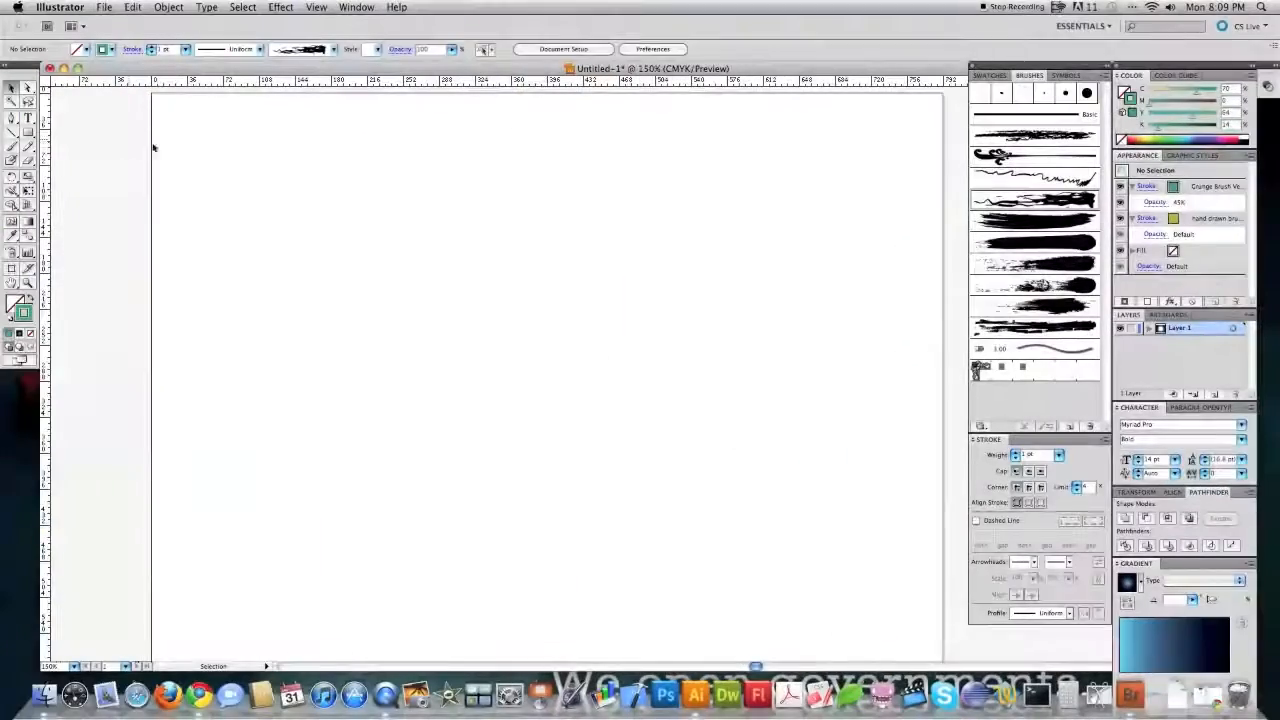
Add the text "BUTTON TEXT" to the empty artboard and enlarge it to about 61 pt.
{"action": "left_click", "coordinate": [27, 117]}
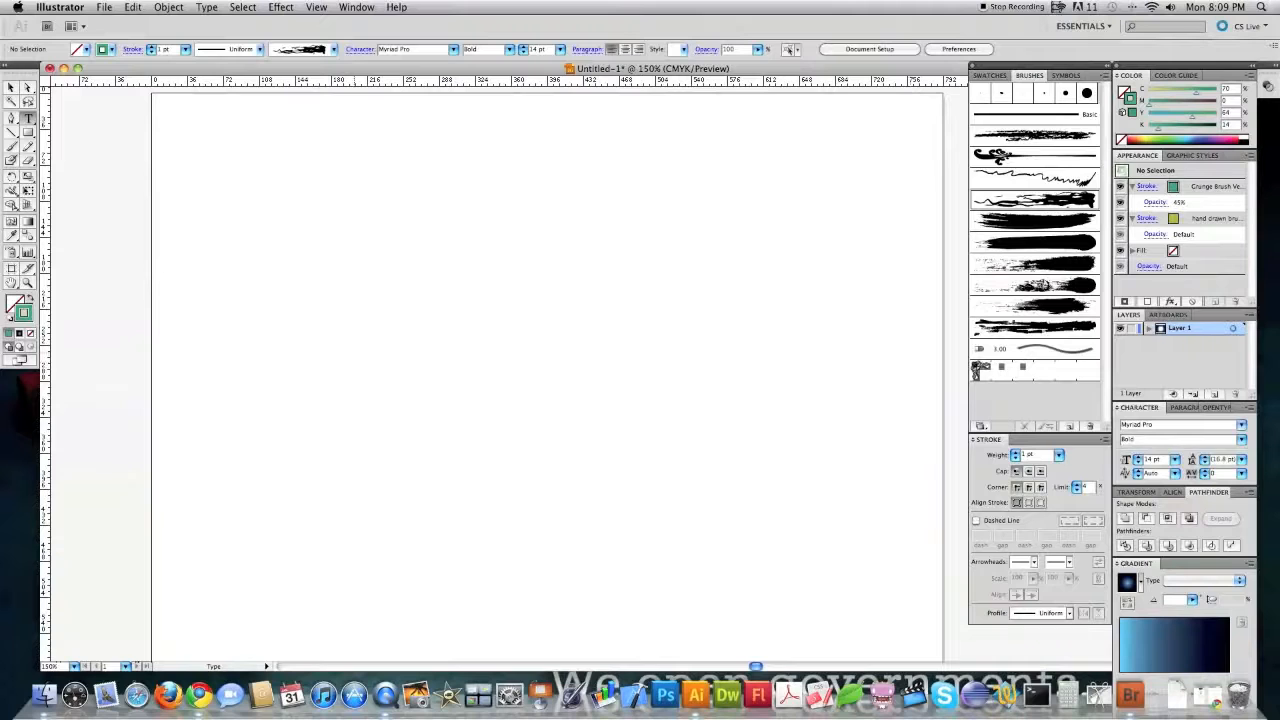
{"action": "left_click", "coordinate": [377, 309]}
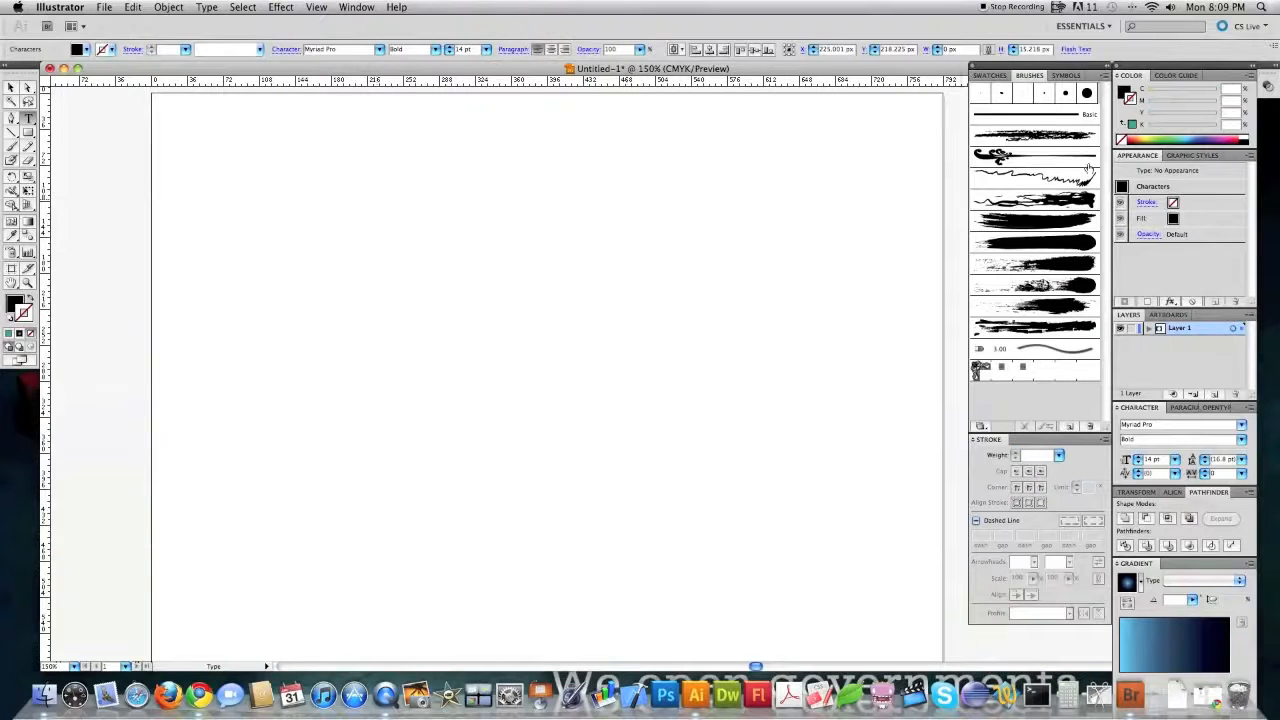
{"action": "type", "text": "BUTTON TEXT"}
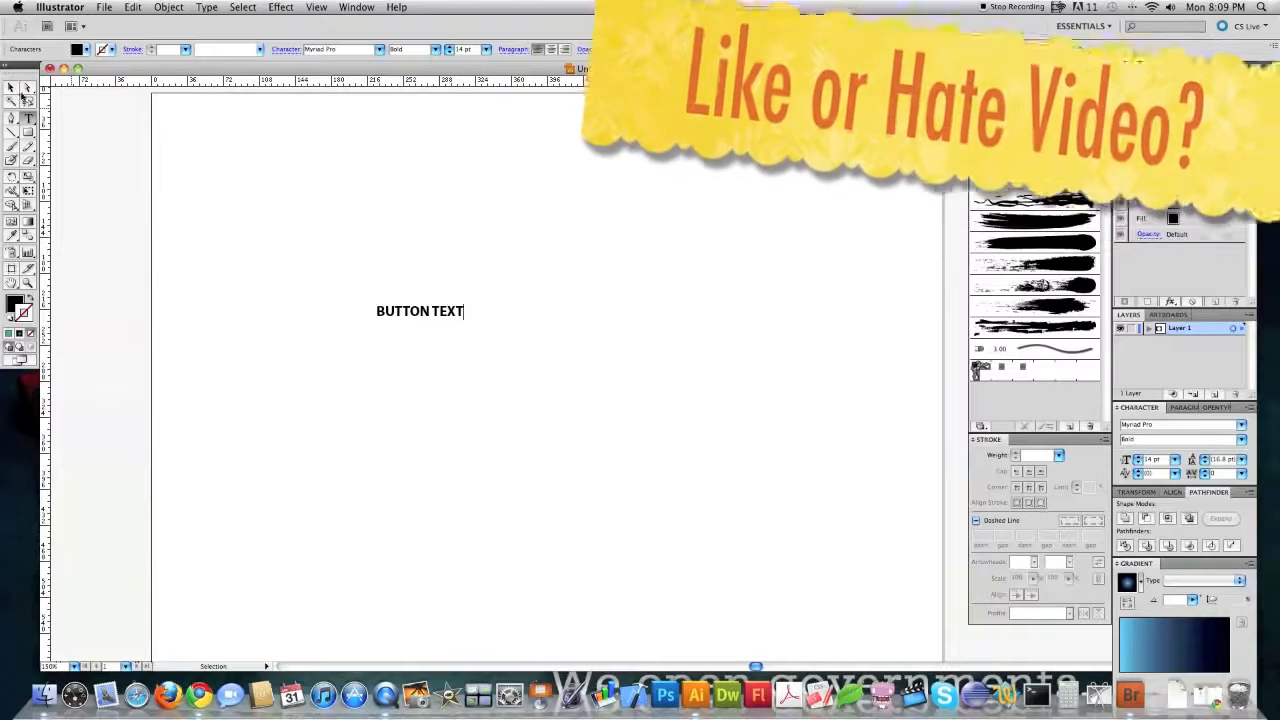
{"action": "left_click", "coordinate": [11, 88]}
{"action": "left_click_drag", "start_coordinate": [465, 319], "coordinate": [757, 486]}
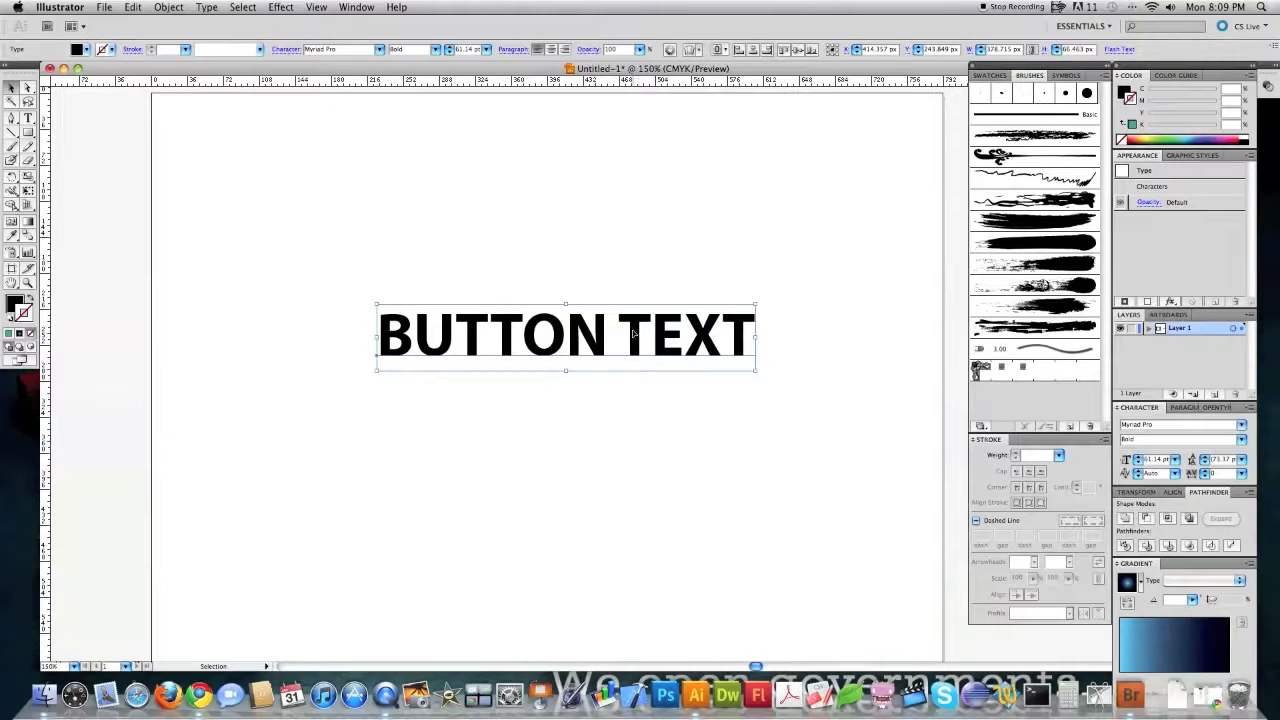
Fill the BUTTON TEXT lettering light blue, leaving it without a stroke.
{"action": "left_click", "coordinate": [1187, 138]}
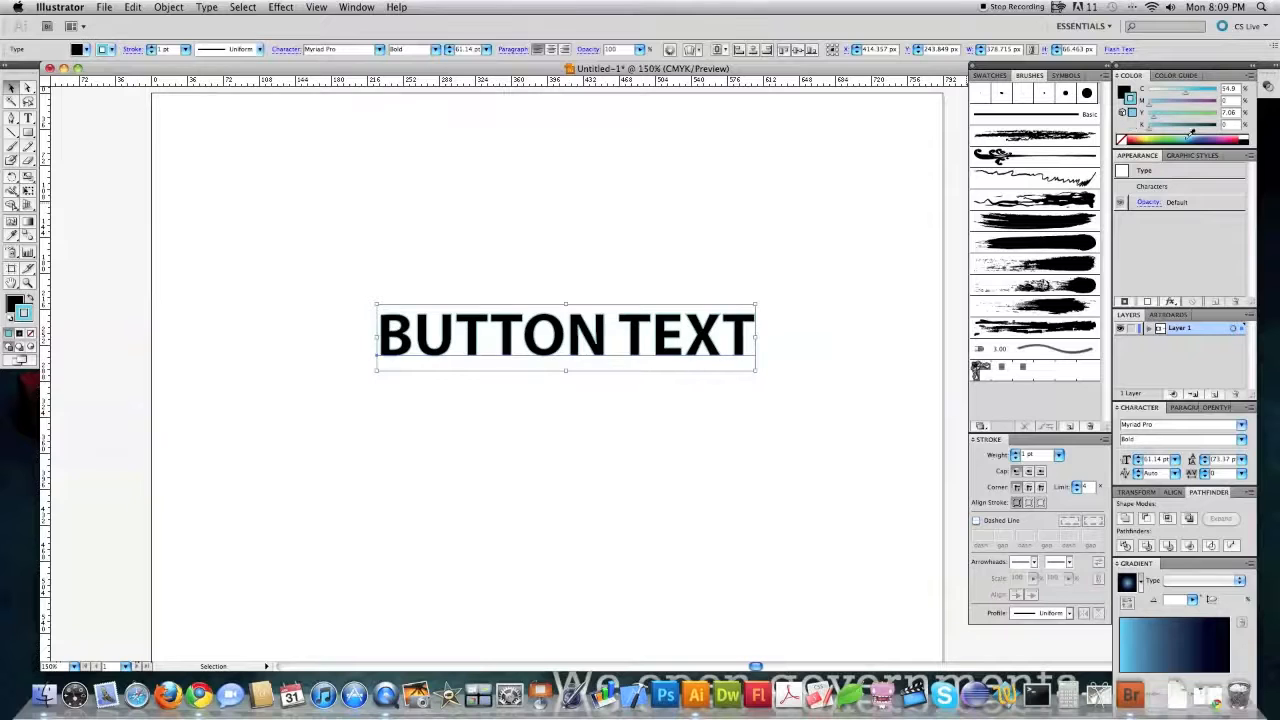
{"action": "left_click", "coordinate": [1121, 140]}
{"action": "left_click", "coordinate": [1124, 92]}
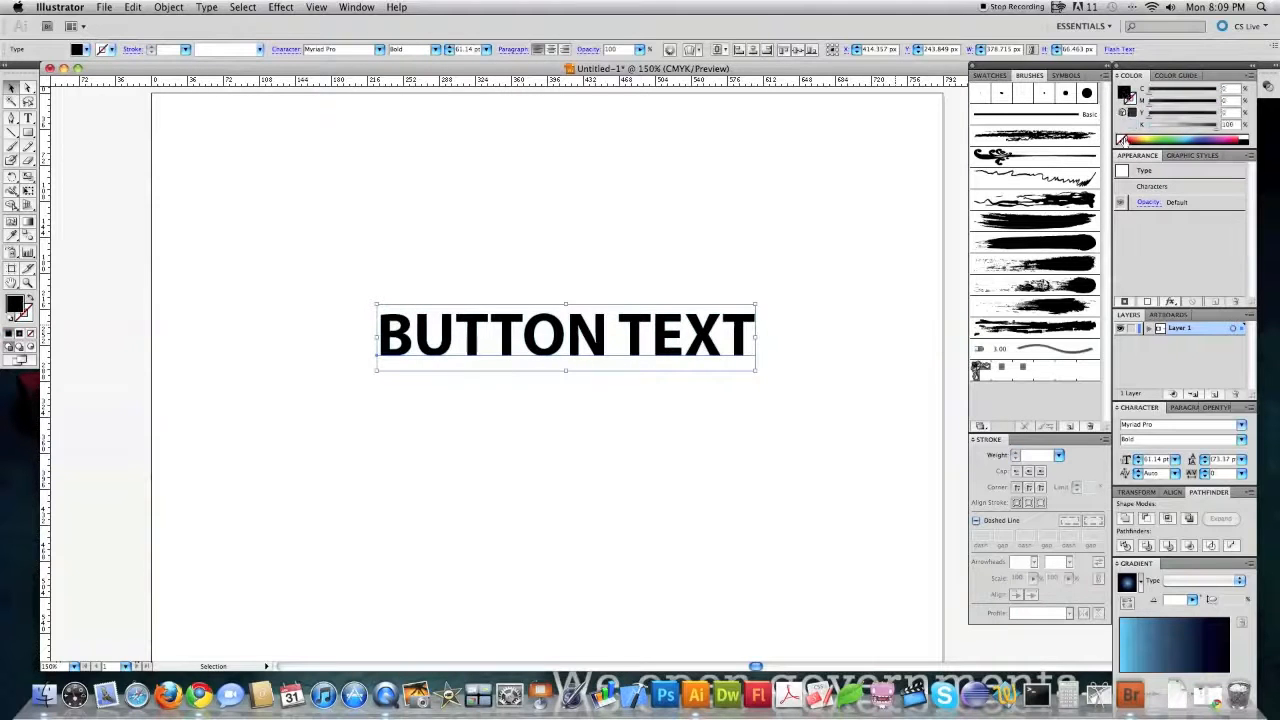
{"action": "left_click", "coordinate": [1187, 138]}
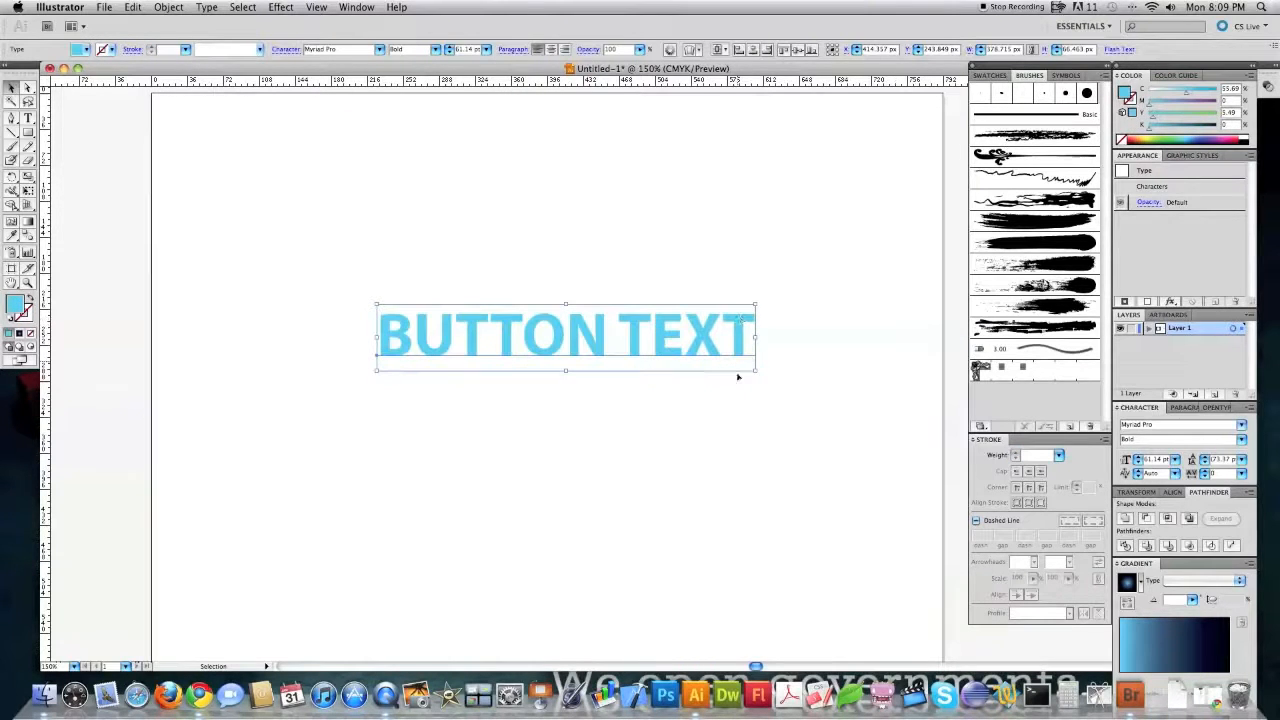
Add a black fill to the text and convert it to a rounded rectangle with 18 px extra width and height and 9 px corner radius.
{"action": "left_click", "coordinate": [1147, 302]}
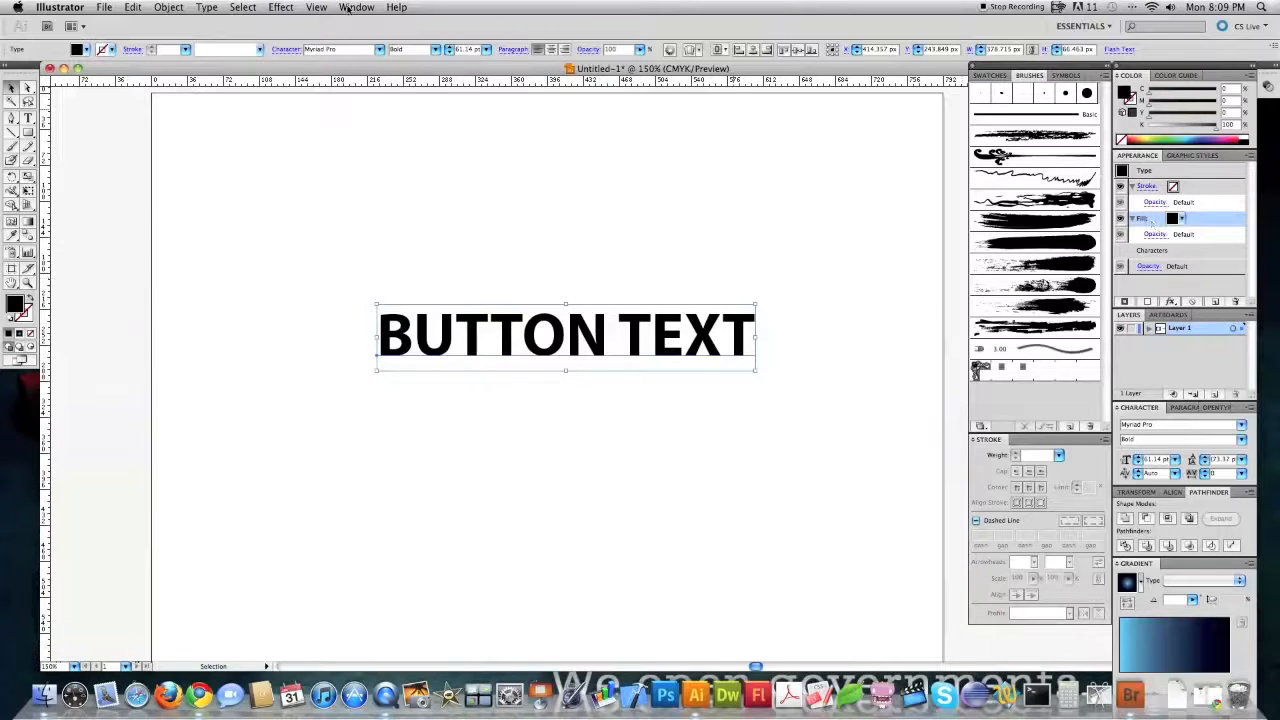
{"action": "left_click", "coordinate": [285, 9]}
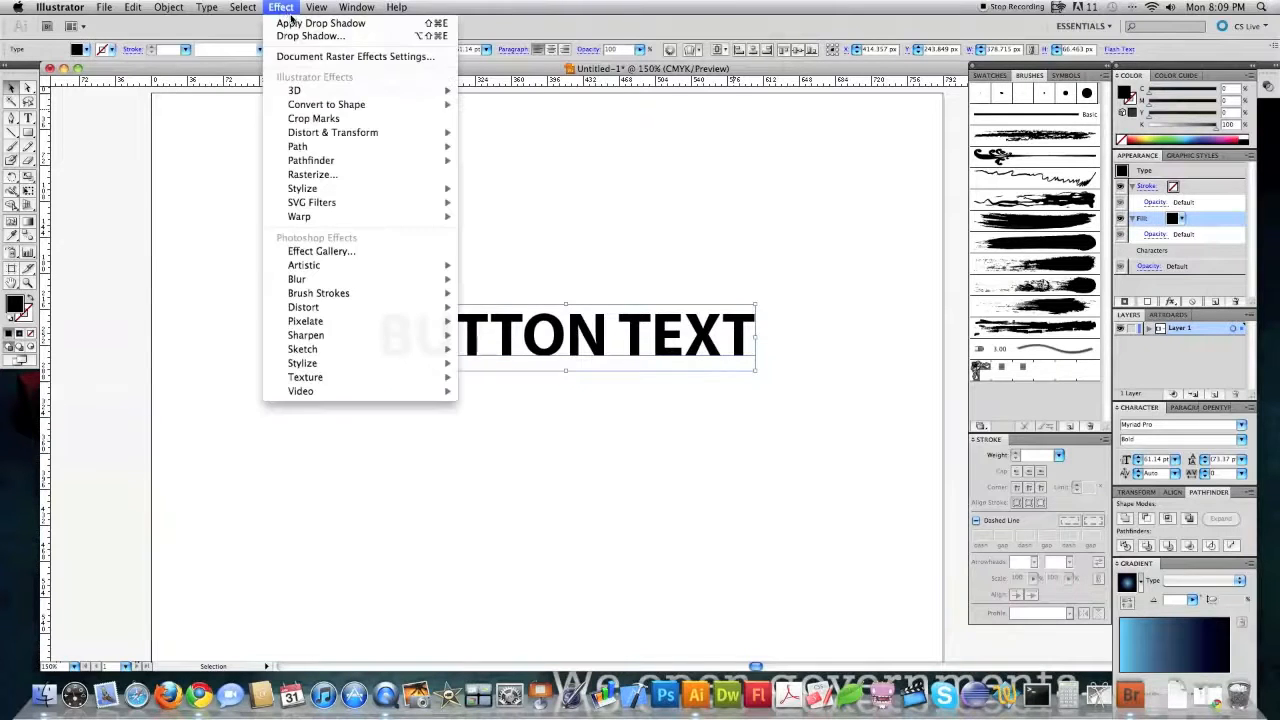
{"action": "mouse_move", "coordinate": [336, 106]}
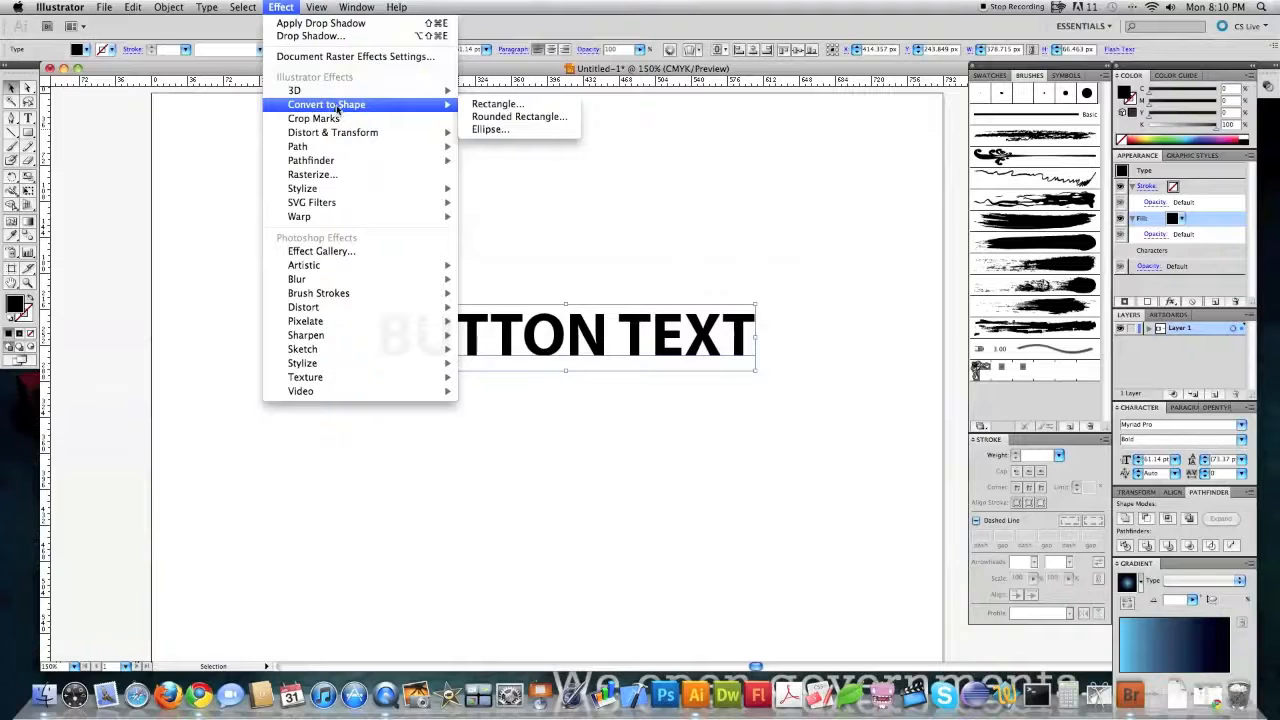
{"action": "left_click", "coordinate": [512, 118]}
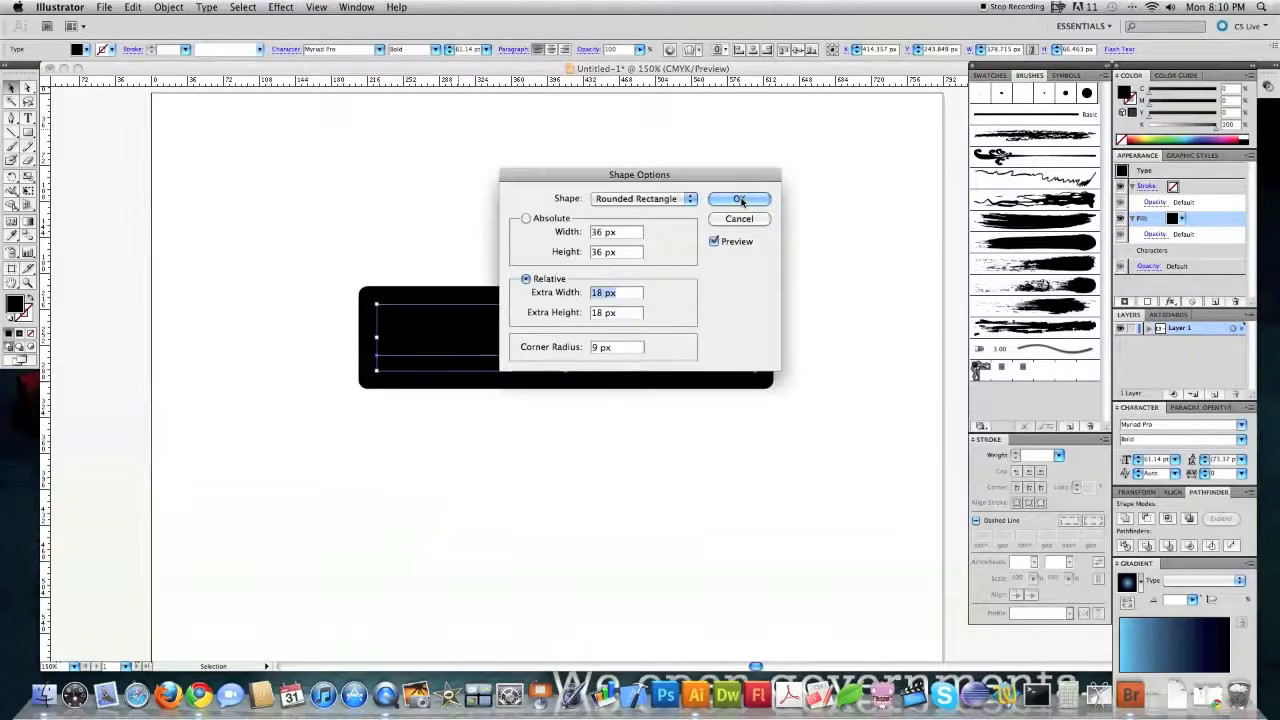
{"action": "left_click", "coordinate": [740, 200]}
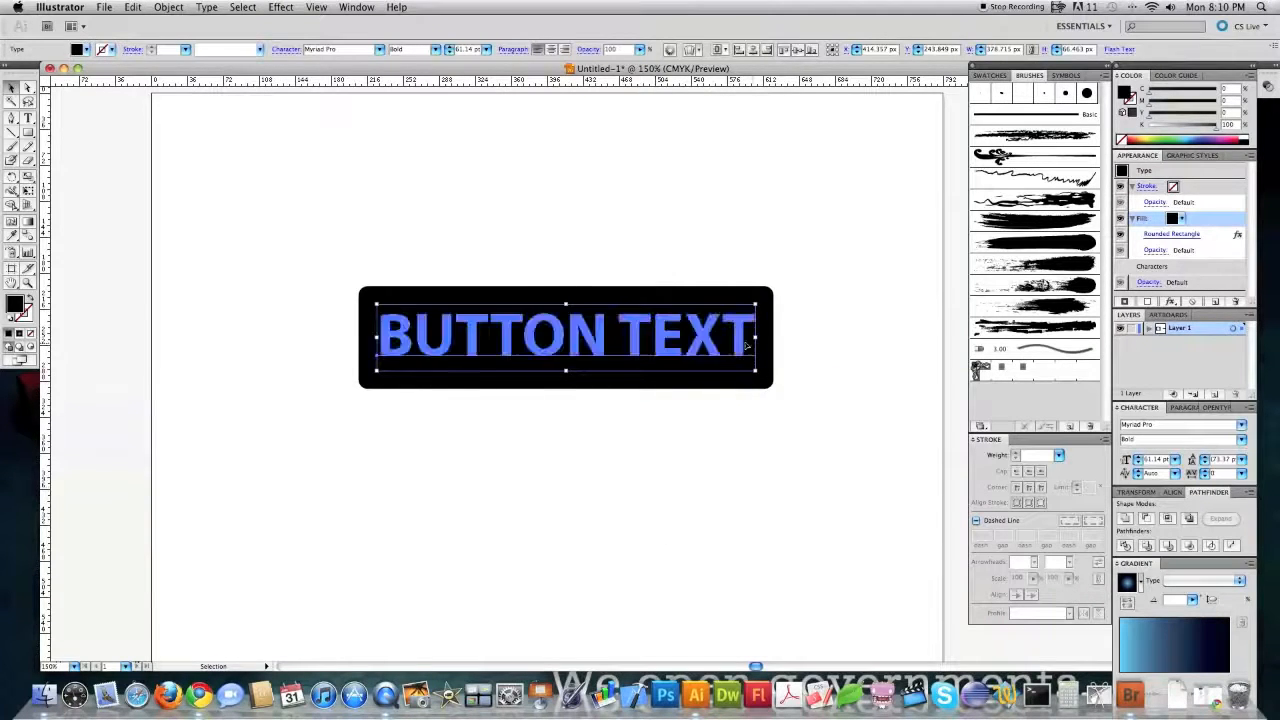
Recolor the button's characters white and replace the wording with "Another Button".
{"action": "left_click", "coordinate": [28, 120]}
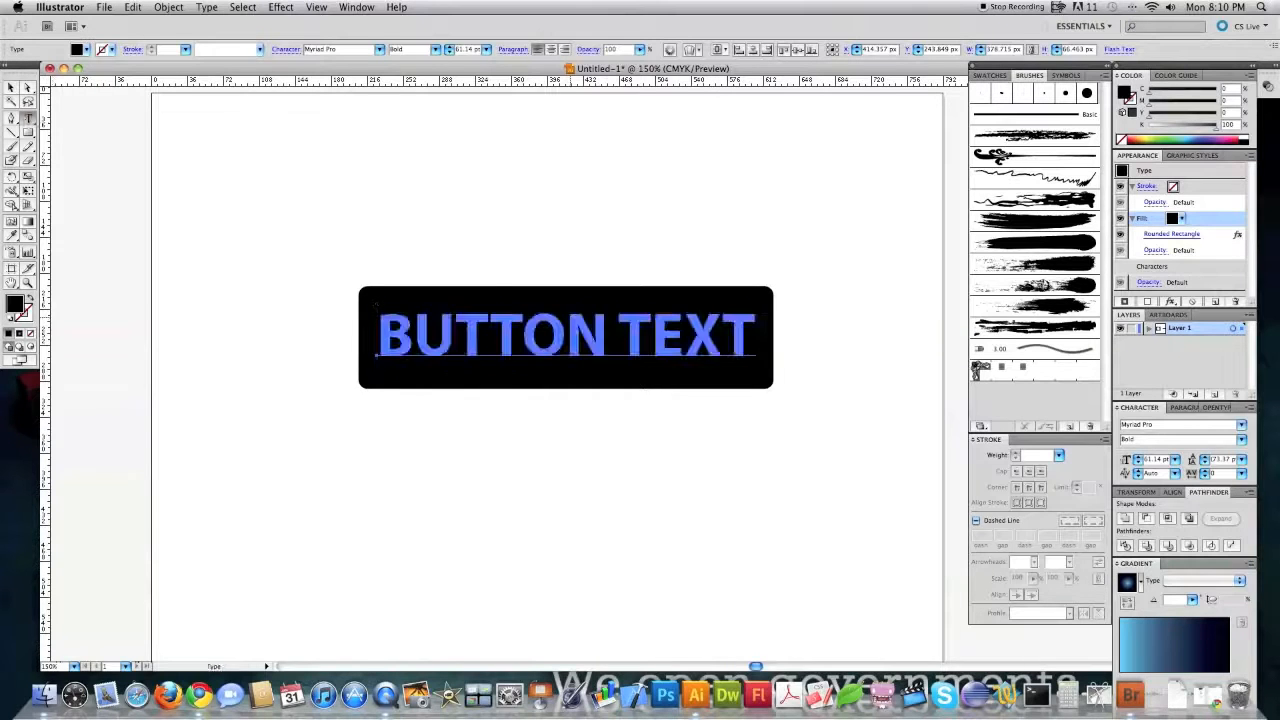
{"action": "left_click_drag", "start_coordinate": [752, 342], "coordinate": [377, 350]}
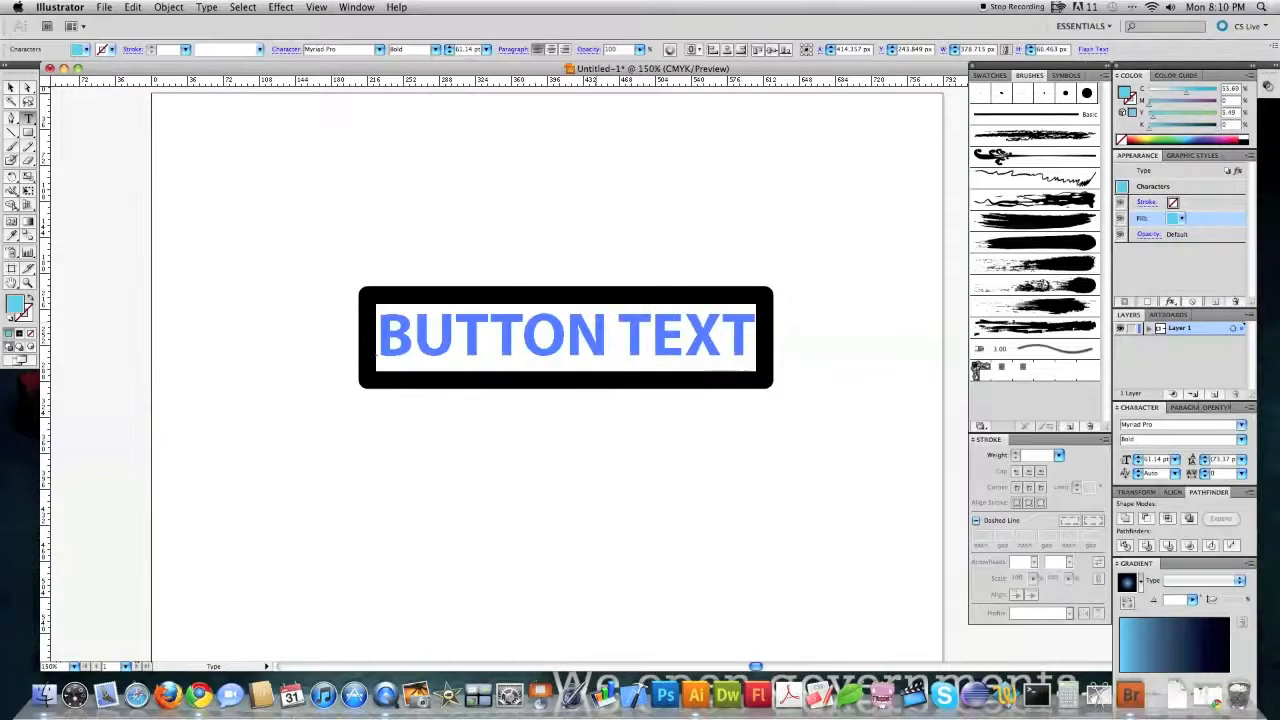
{"action": "left_click", "coordinate": [1244, 136]}
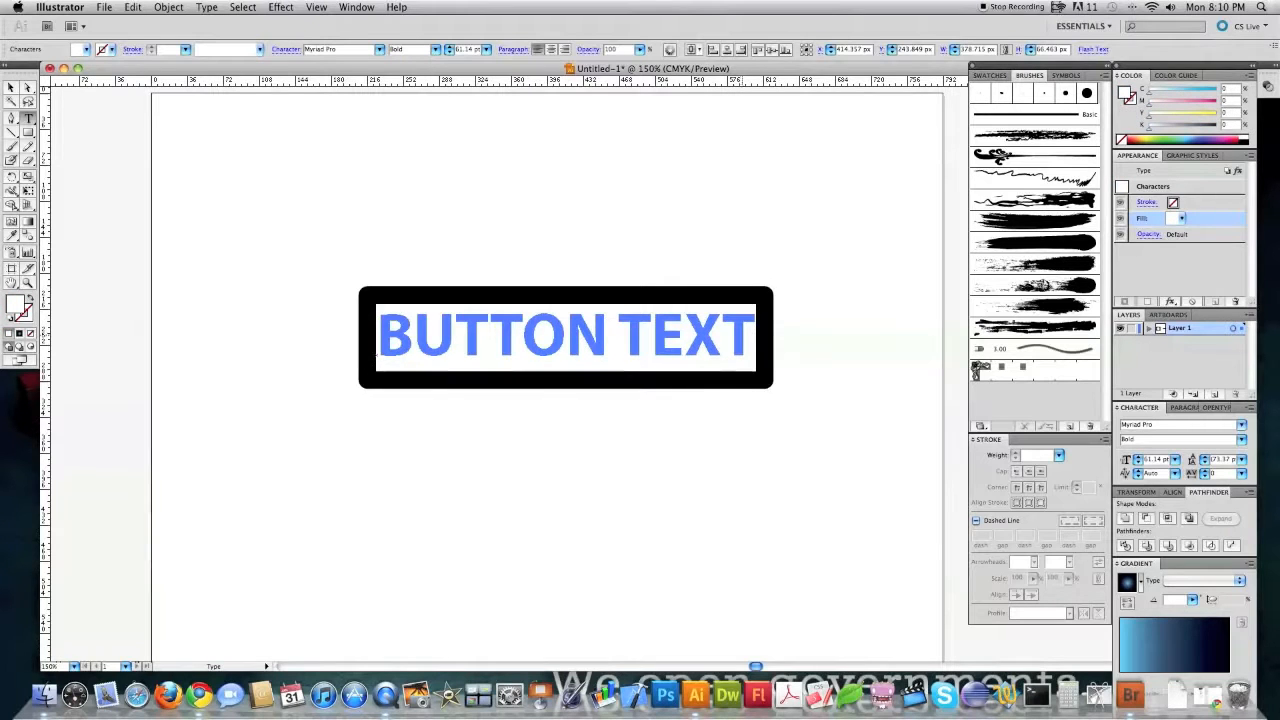
{"action": "type", "text": "Another Button"}
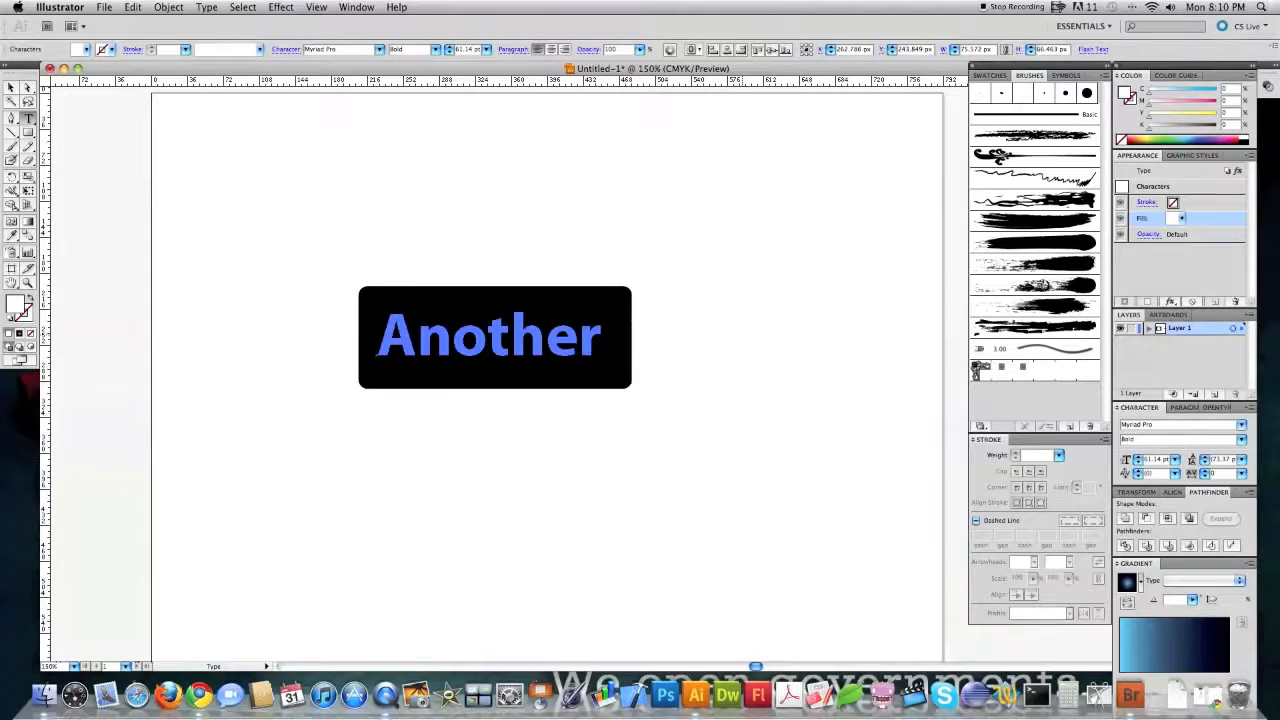
{"action": "left_click", "coordinate": [11, 89]}
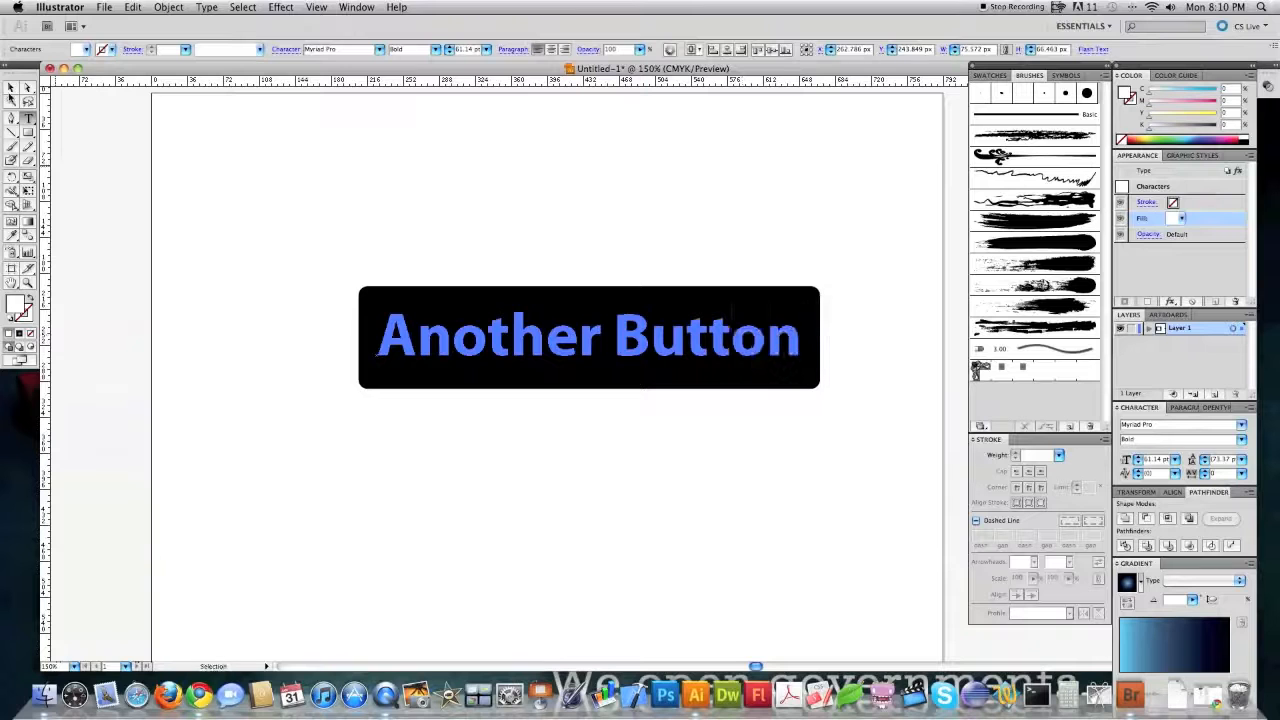
{"action": "left_click", "coordinate": [123, 130]}
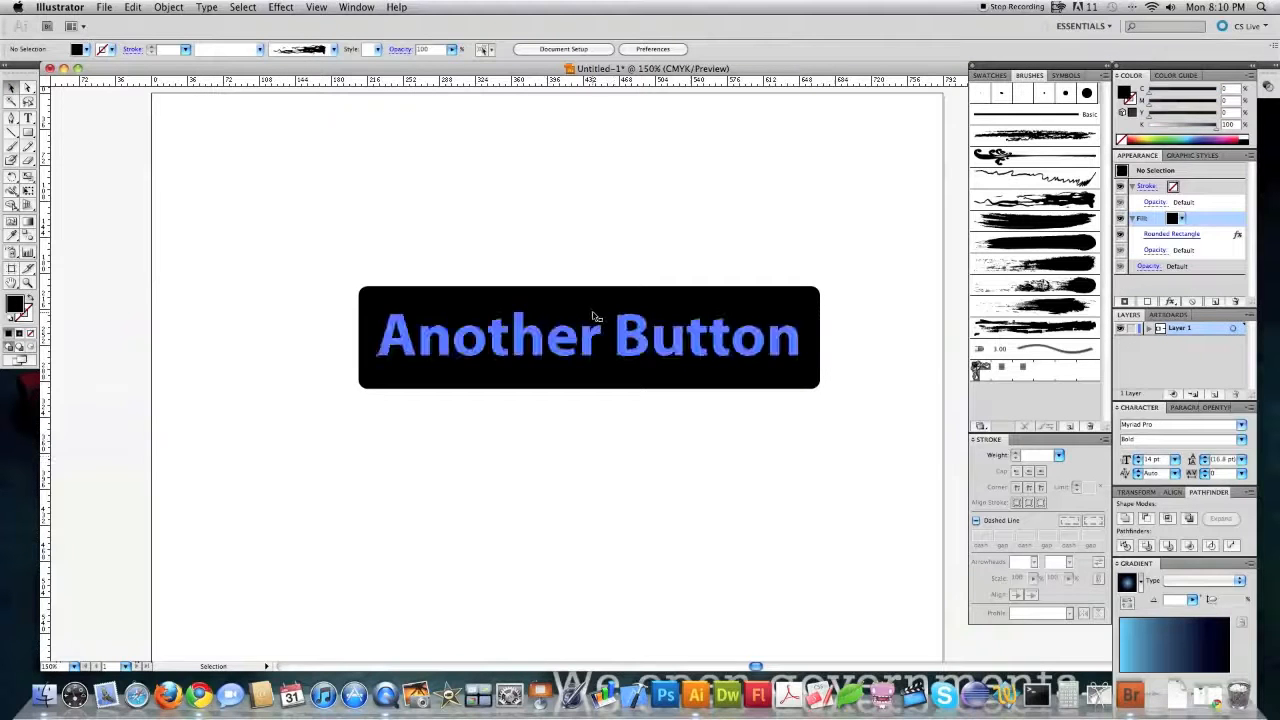